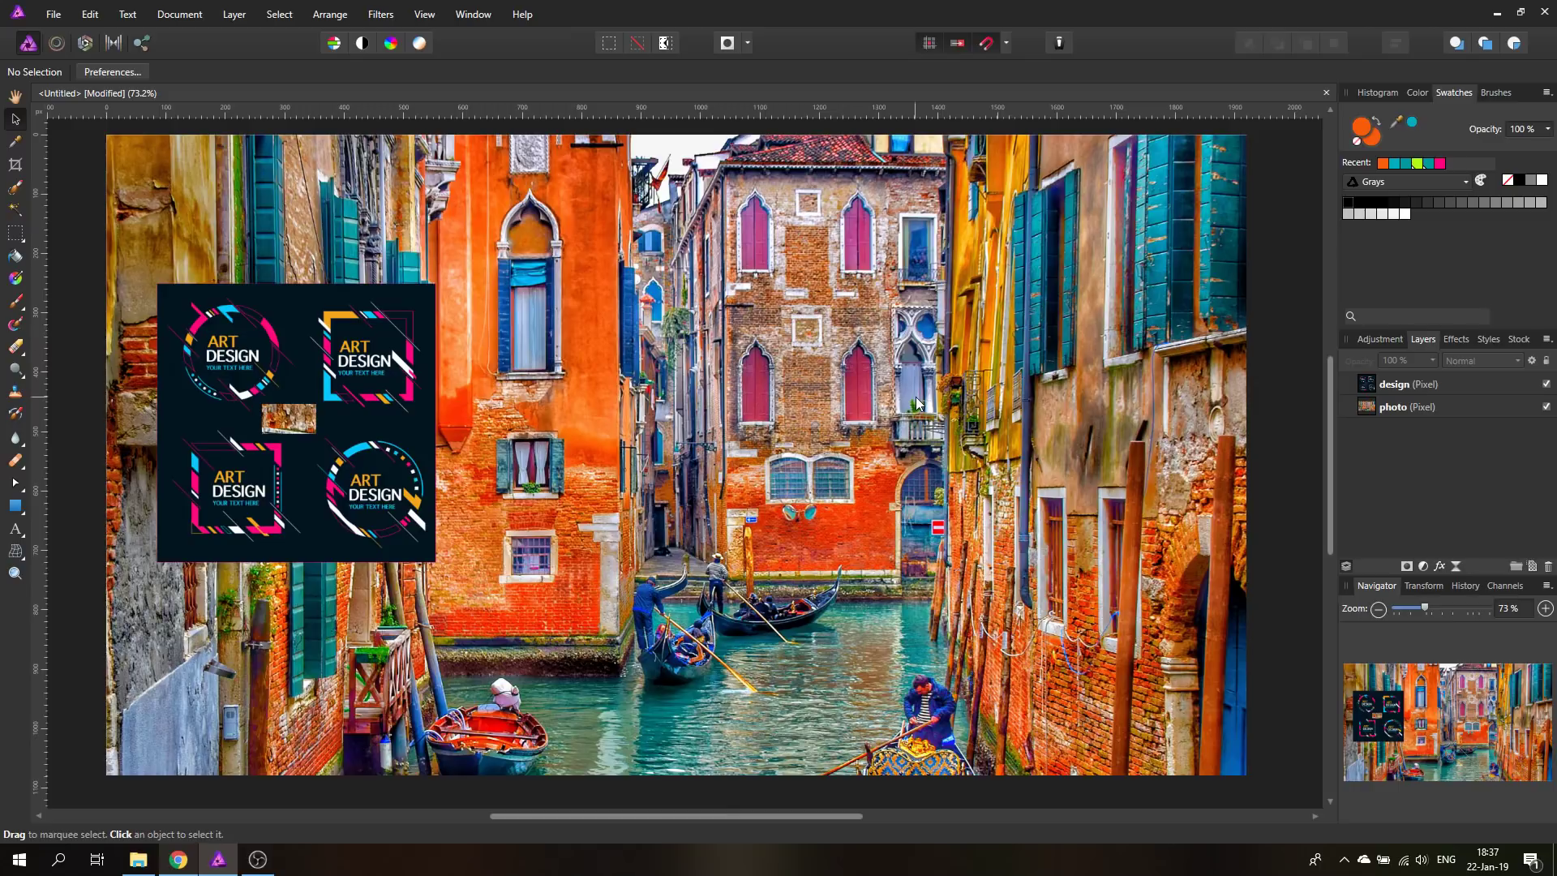
Step: Move the design artwork over the orange building, and switch the design and photo layers' visibility off and back on
click(333, 336)
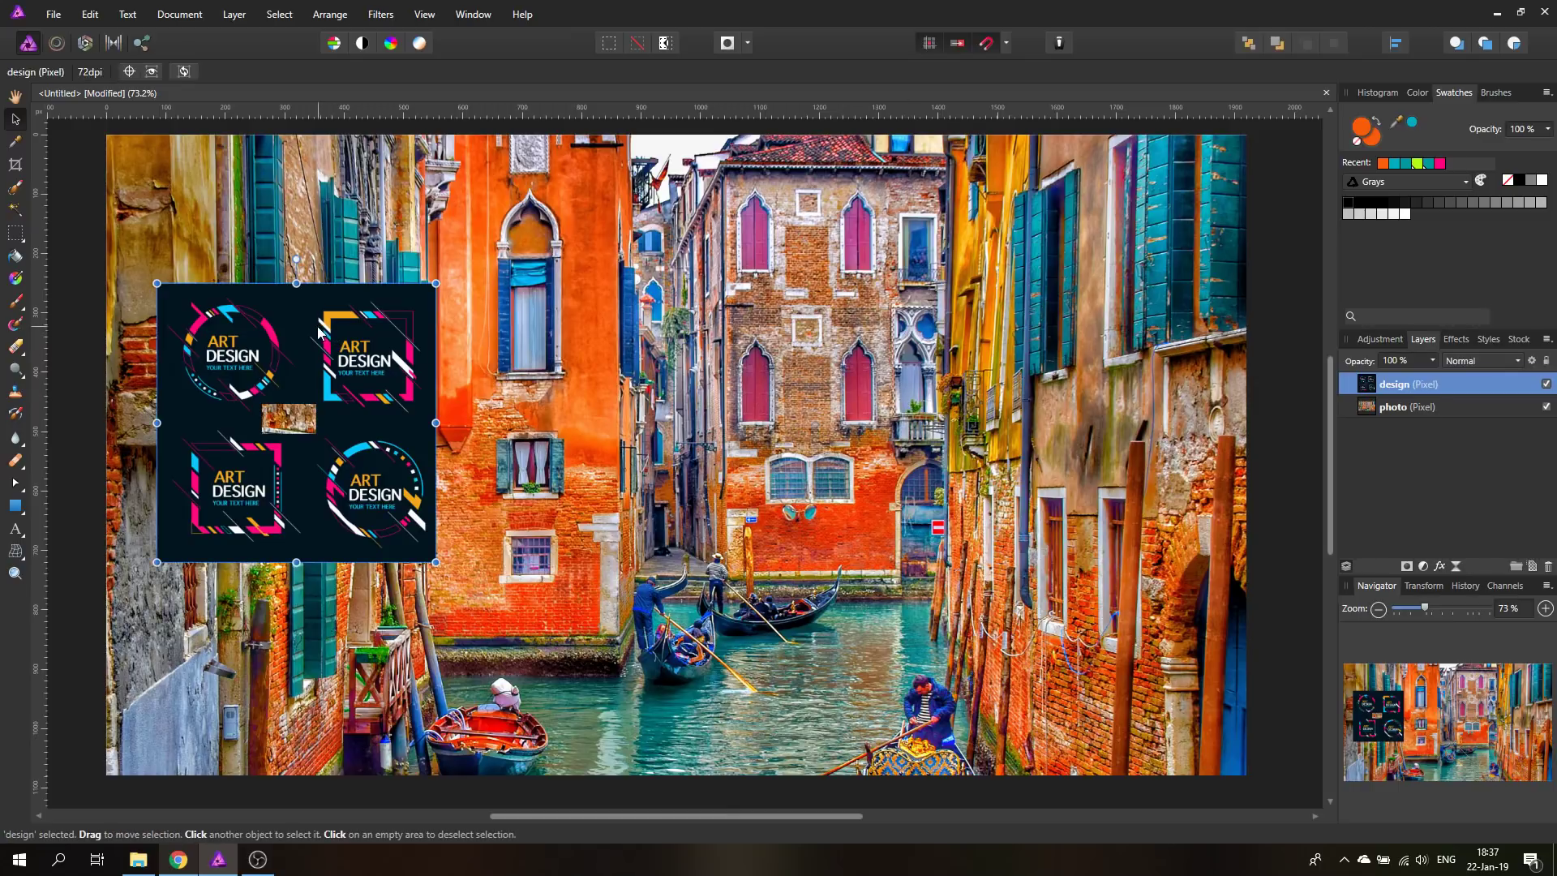
drag(318, 335, 457, 308)
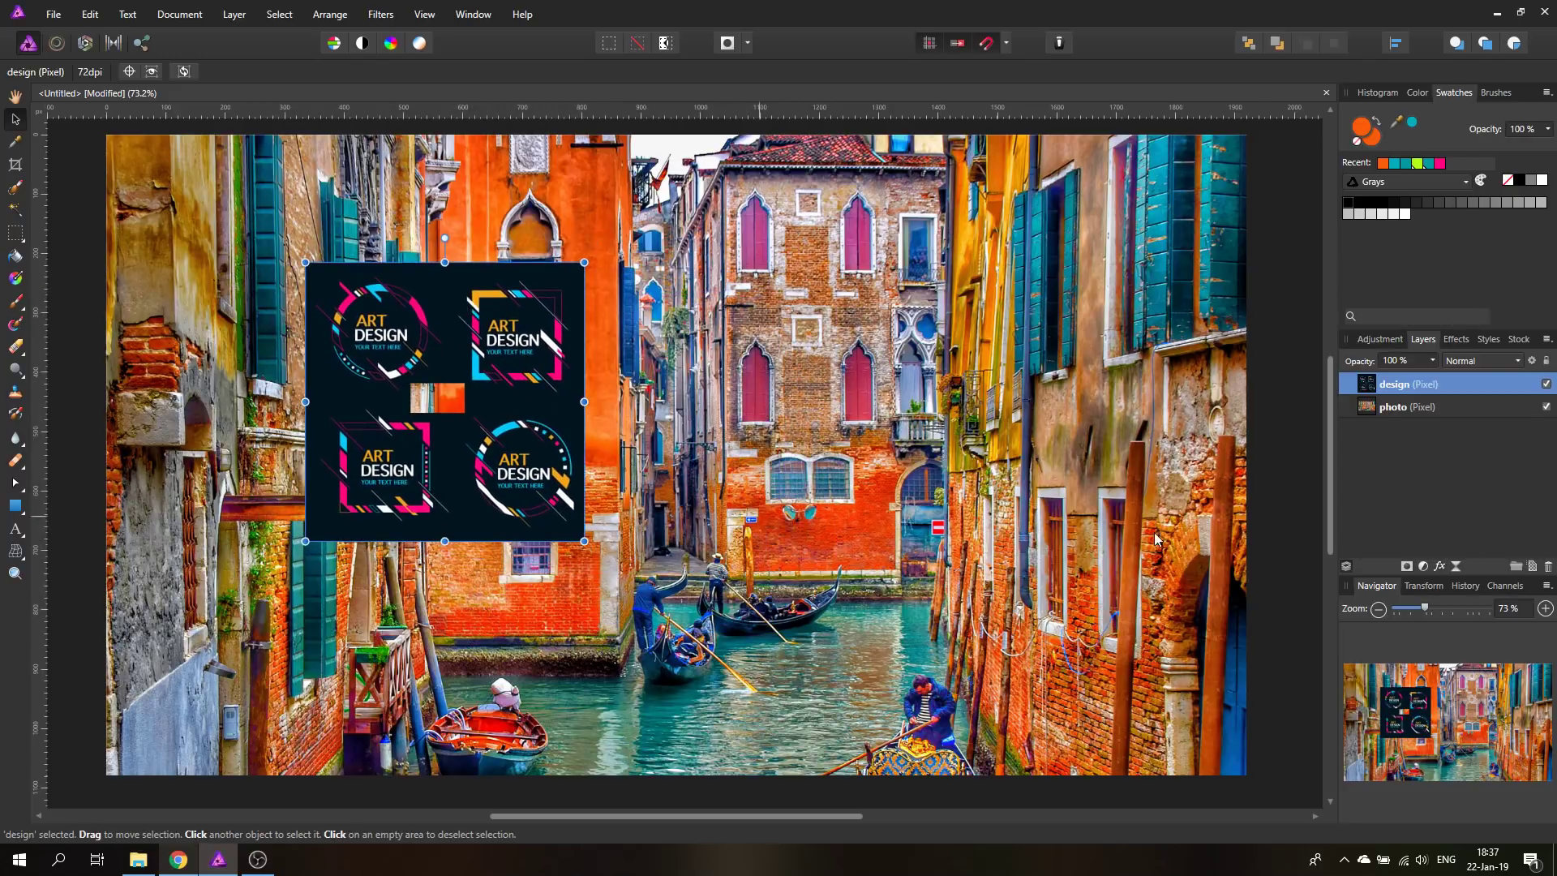
click(1546, 384)
click(1547, 406)
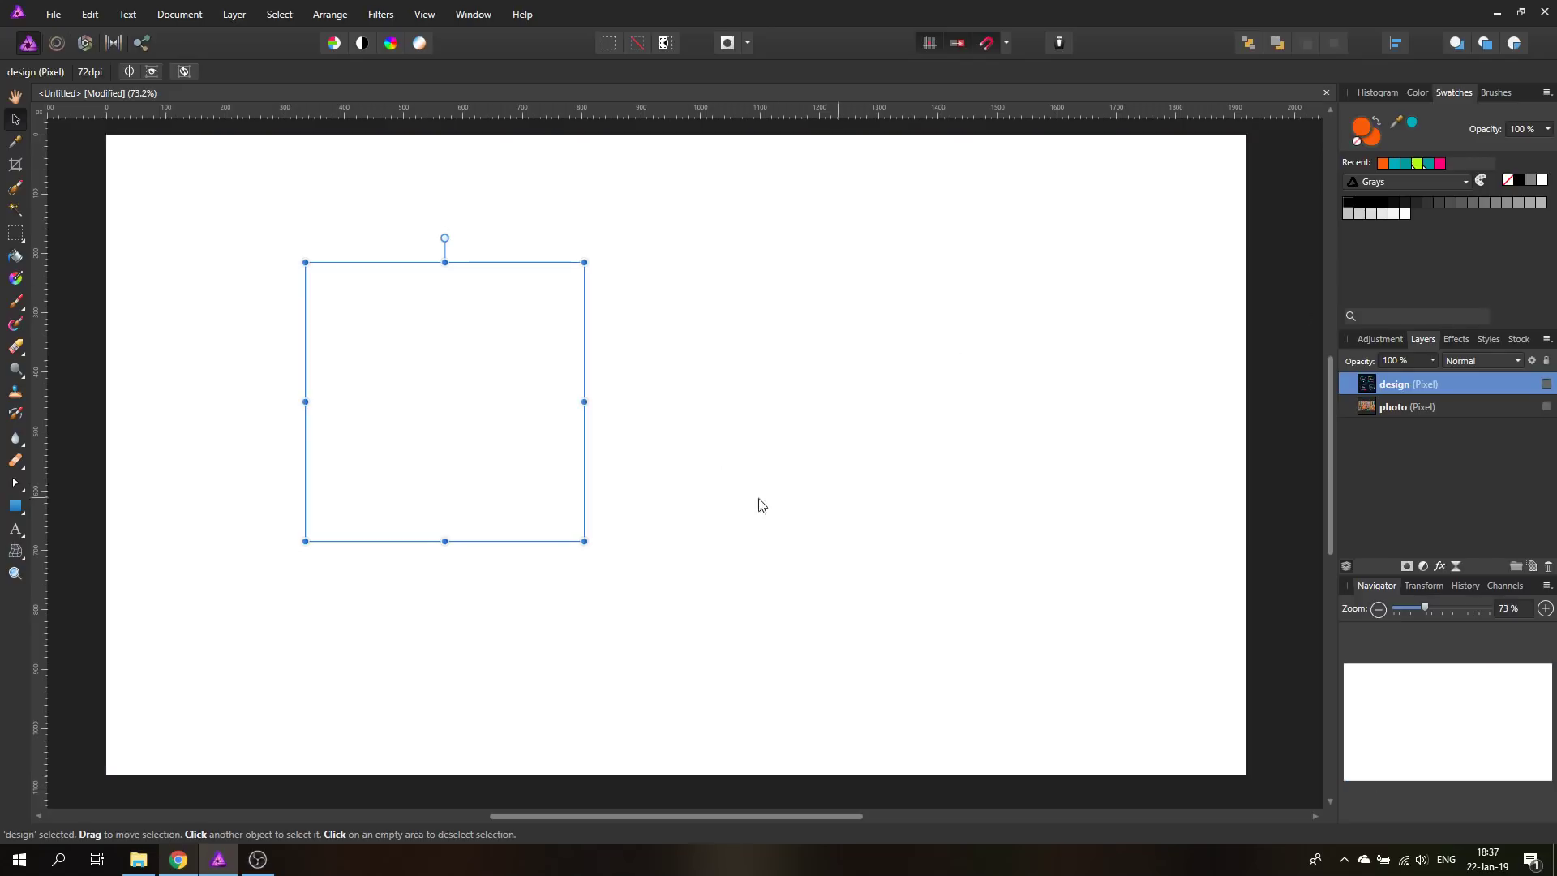
click(1546, 406)
click(1546, 384)
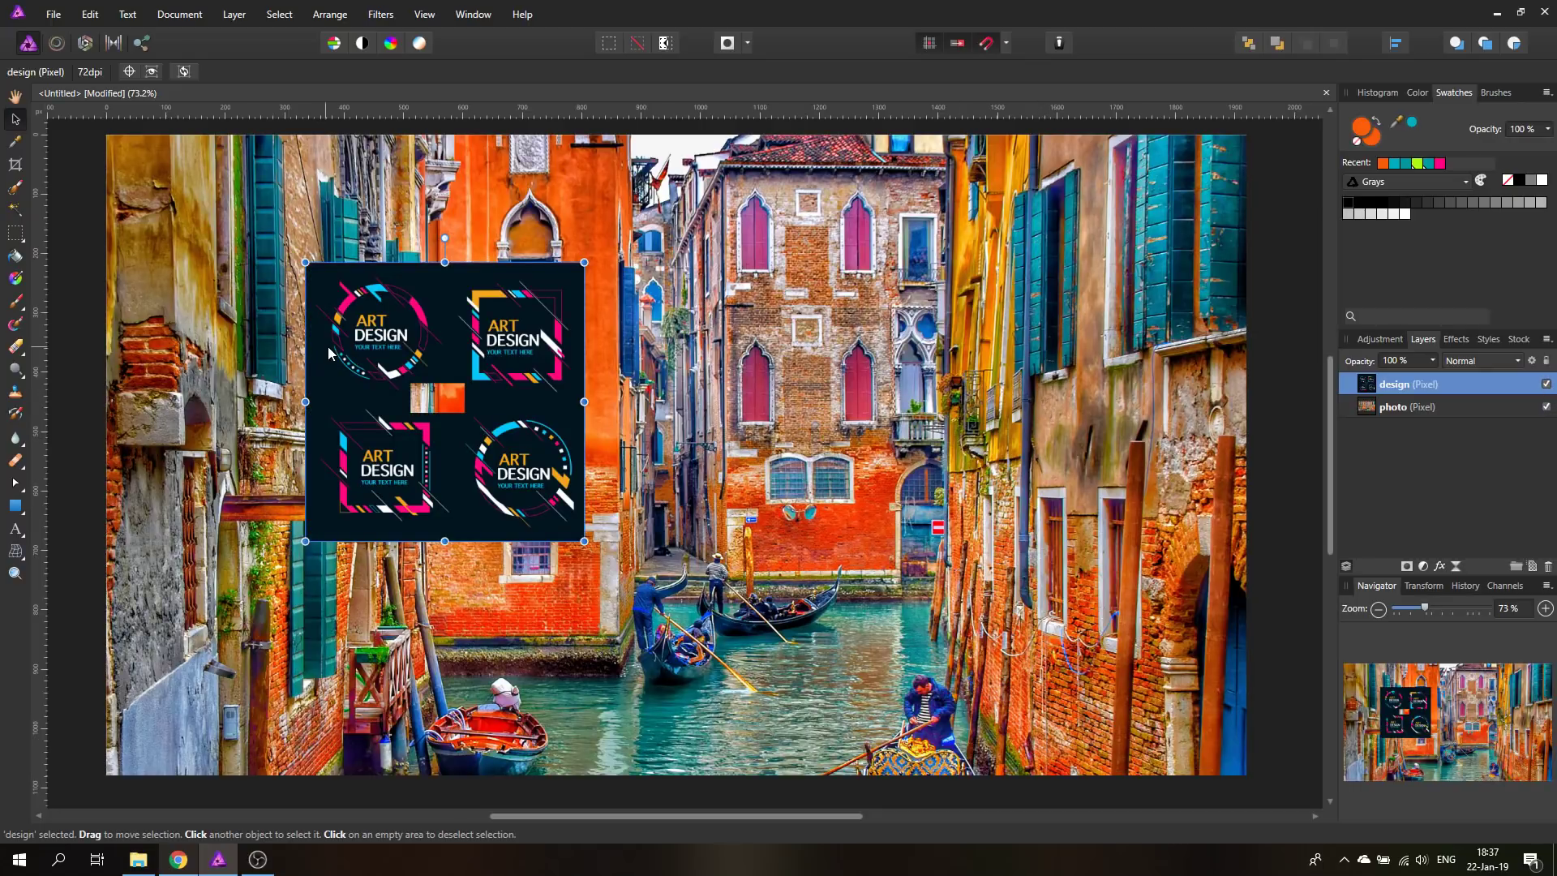
Step: Activate the Color Picker tool with its source on Global and sample the dark background of the design artwork
click(16, 143)
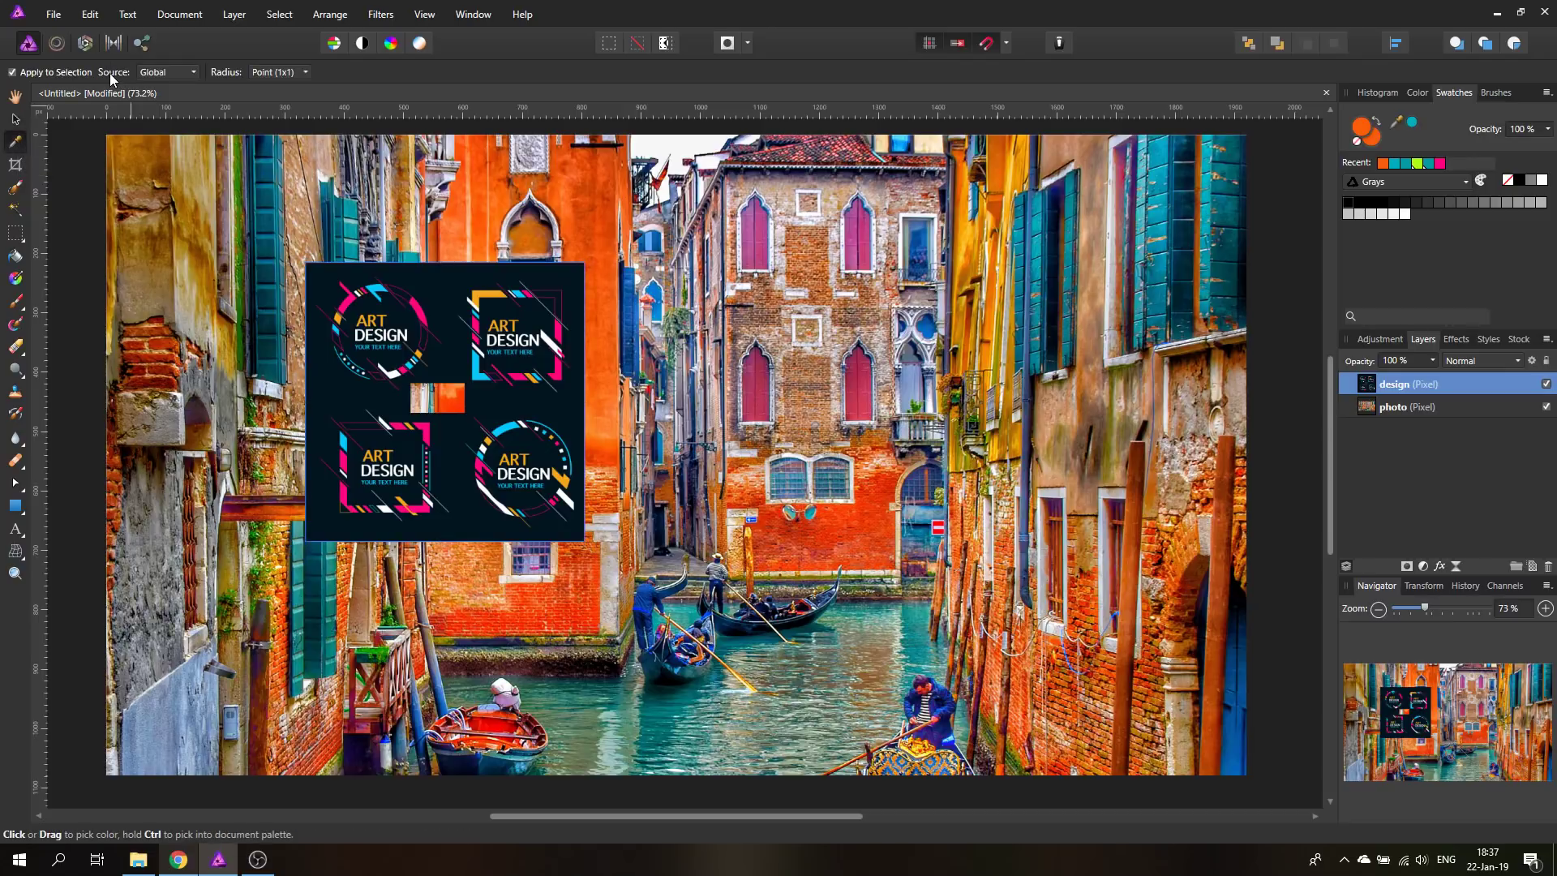
click(188, 73)
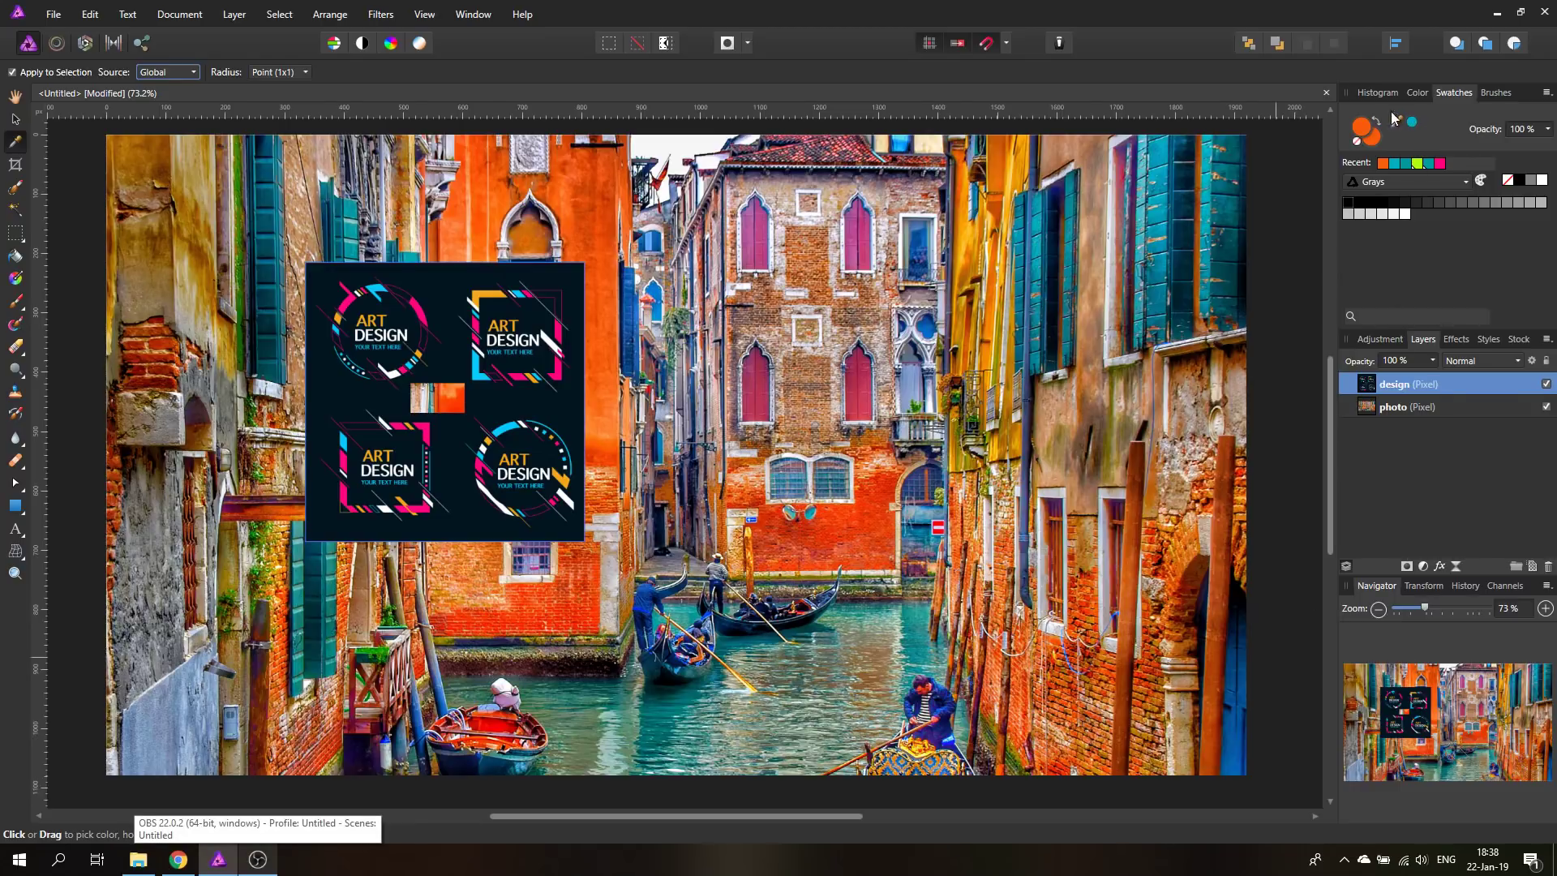
drag(1415, 127, 505, 413)
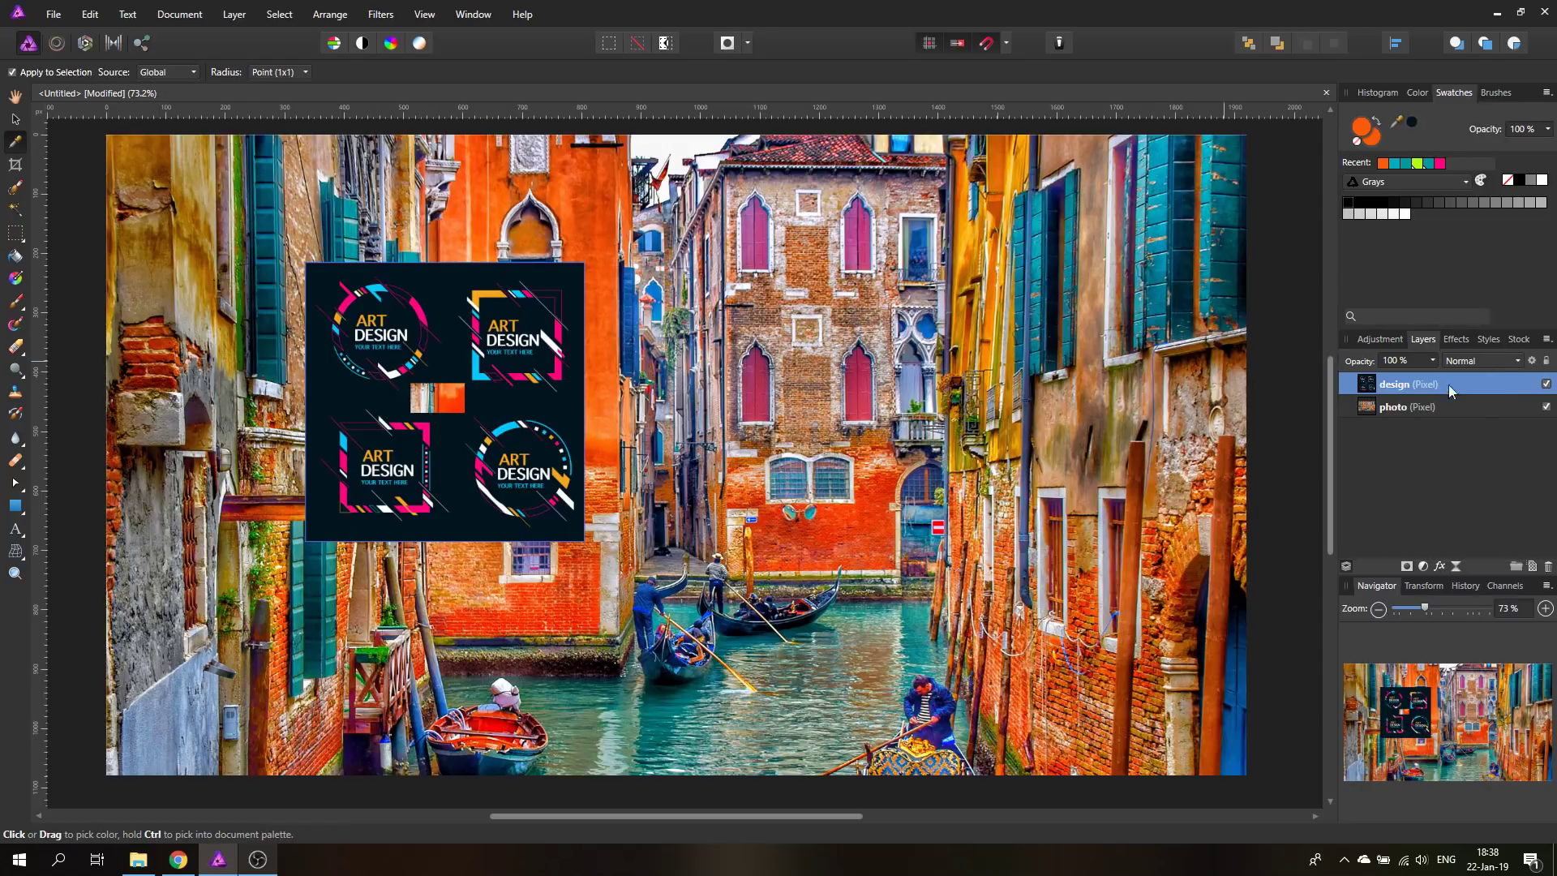
Step: Lower the design layer's opacity to 63% and sample the blended colour just above its upper-right frame
click(1432, 360)
drag(1437, 378, 1393, 379)
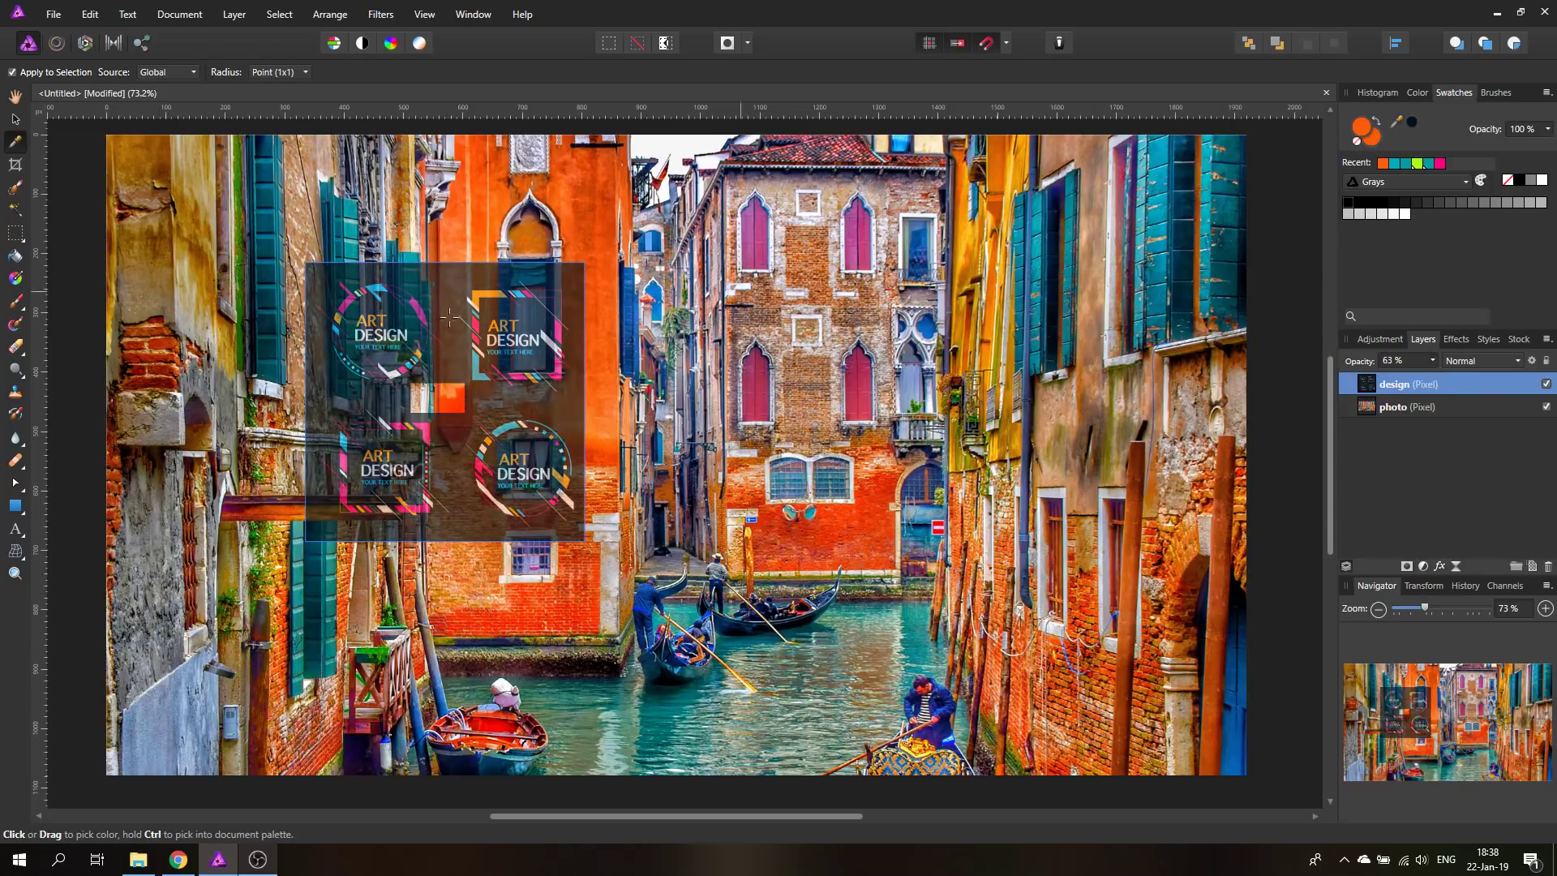
click(479, 276)
Step: Set the Color Picker source to Current Layer and sample the photo layer's orange wall beneath the design
click(170, 71)
click(172, 98)
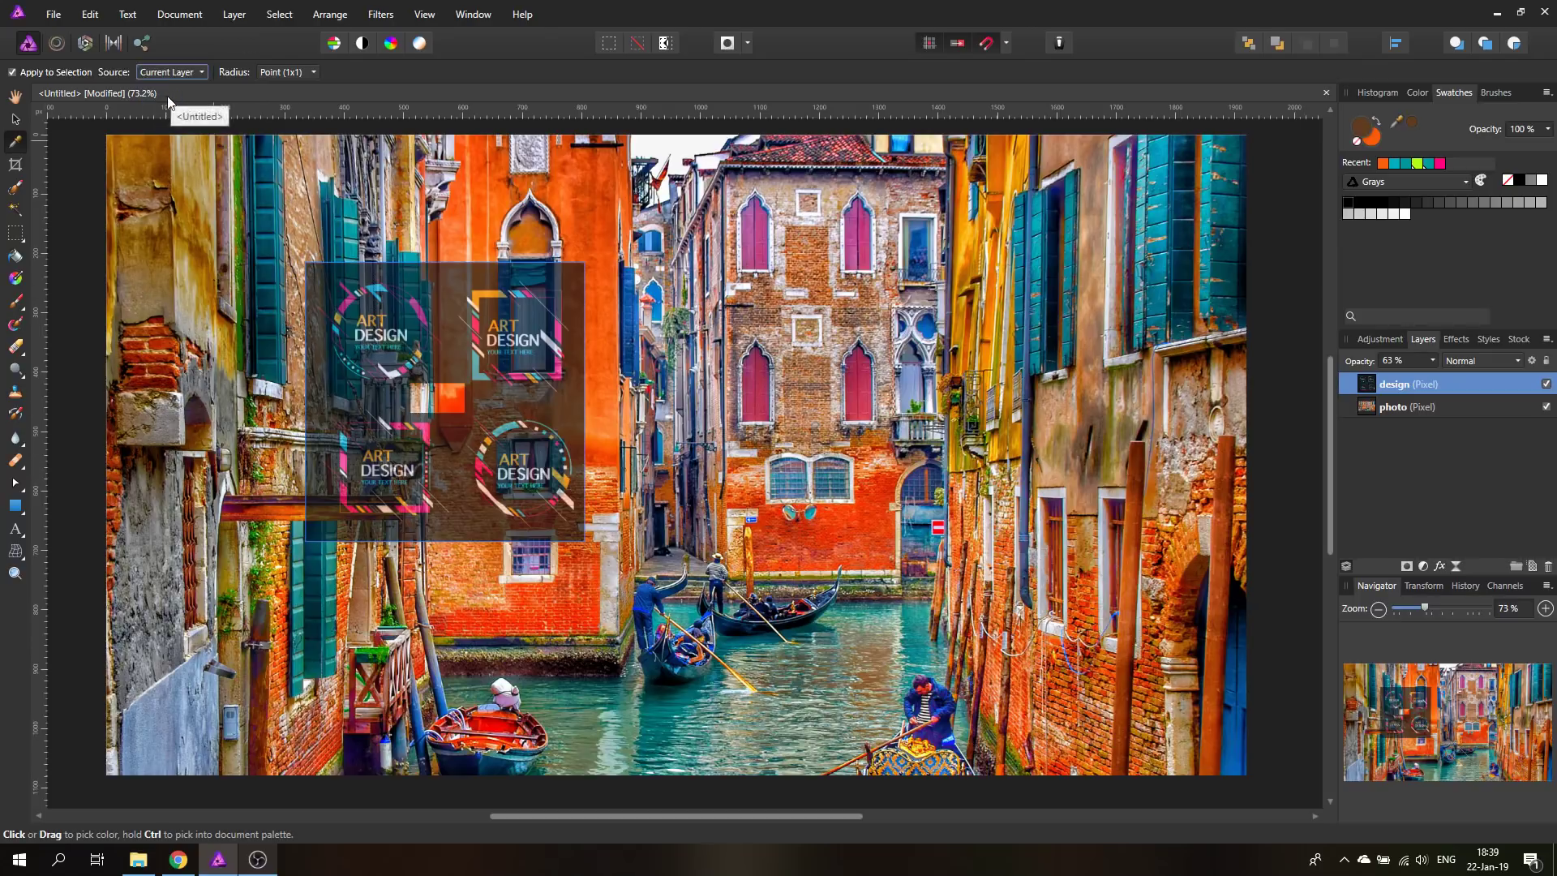
click(1370, 407)
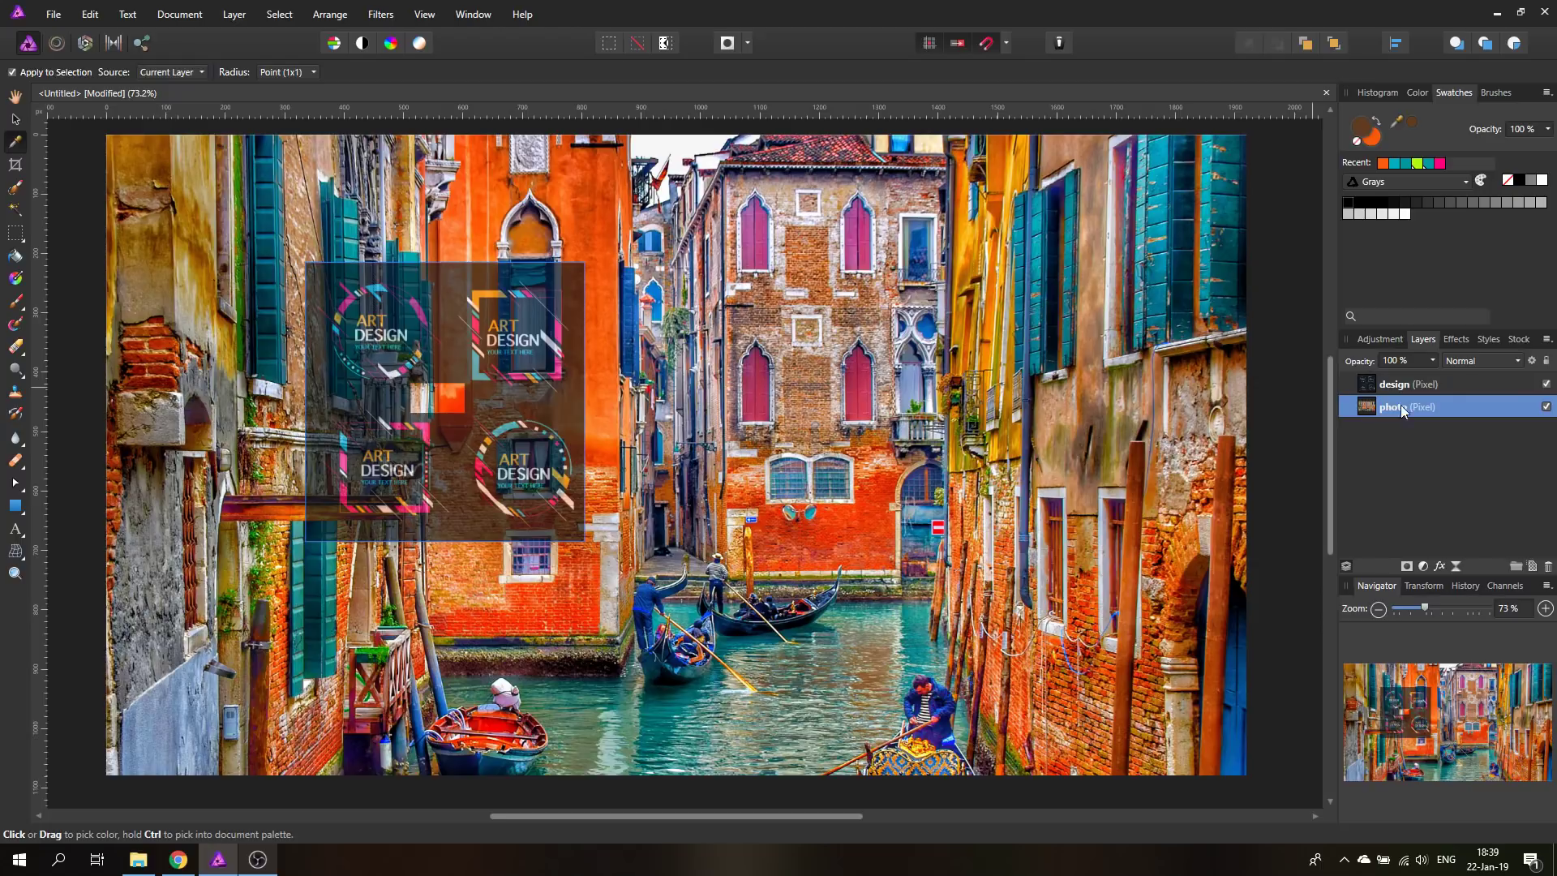
click(481, 274)
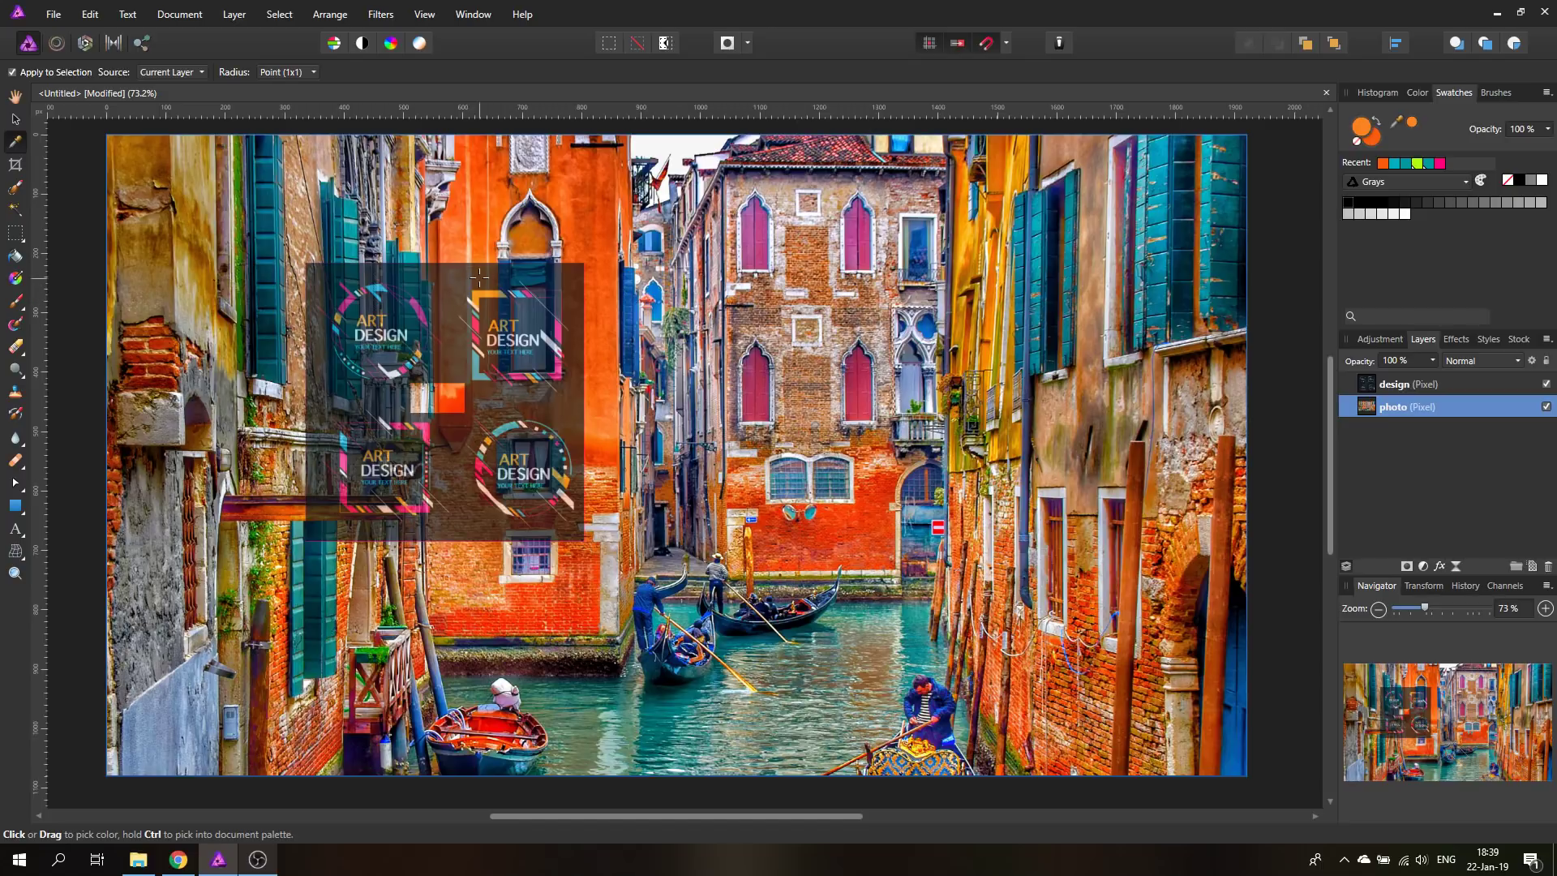
Step: Restore the design layer's opacity to 100% and sample the yellow-orange edge of its upper-right frame
click(1374, 386)
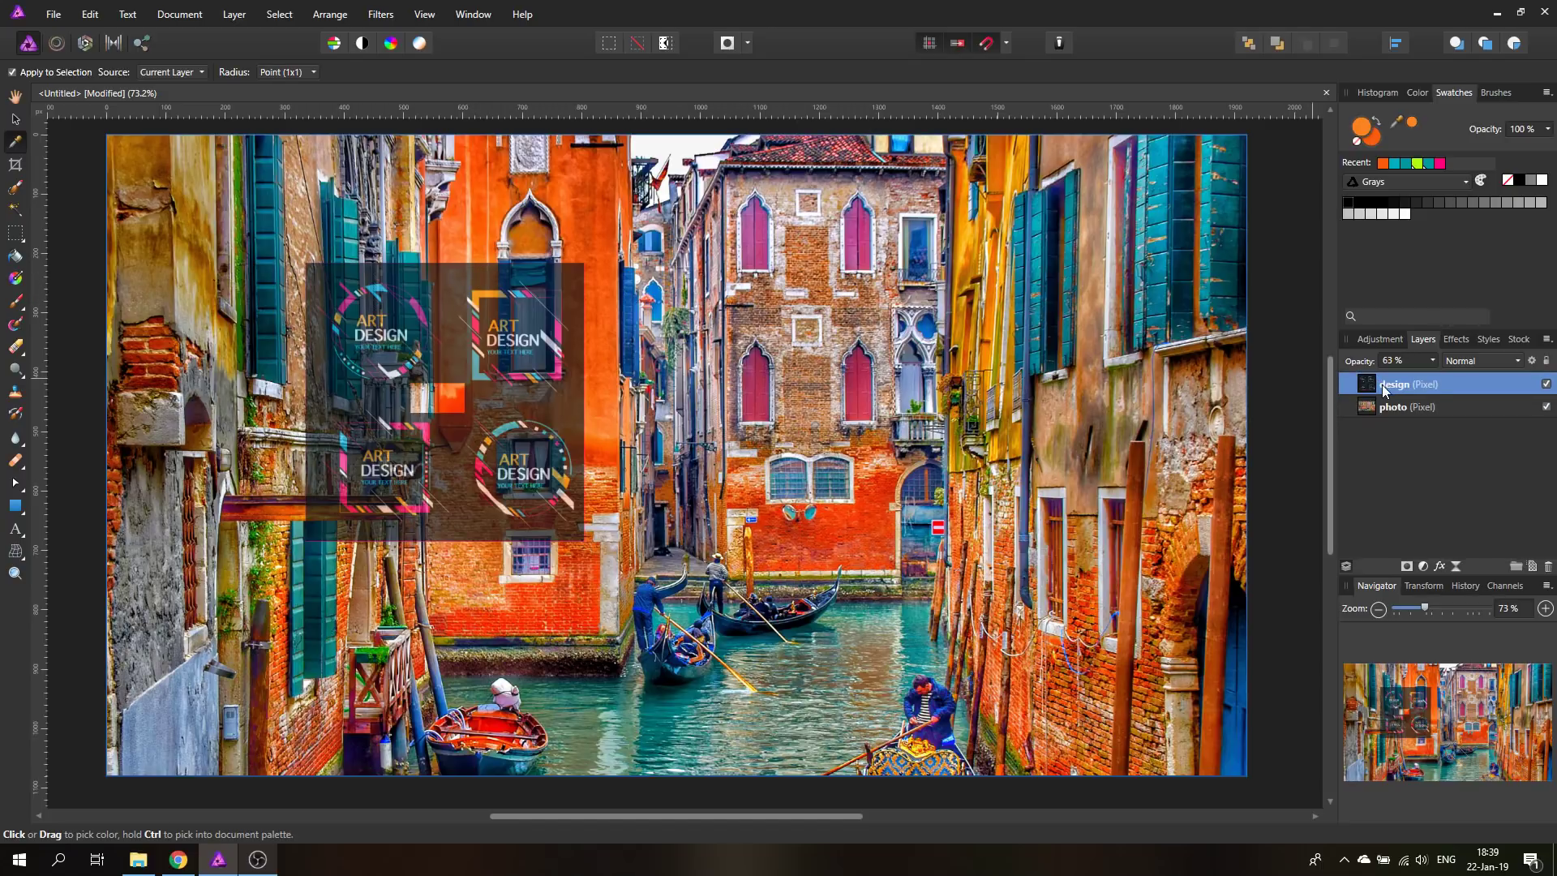
mouse_move(1425, 366)
mouse_down()
mouse_move(1448, 367)
mouse_move(1433, 363)
mouse_up()
drag(473, 298, 492, 296)
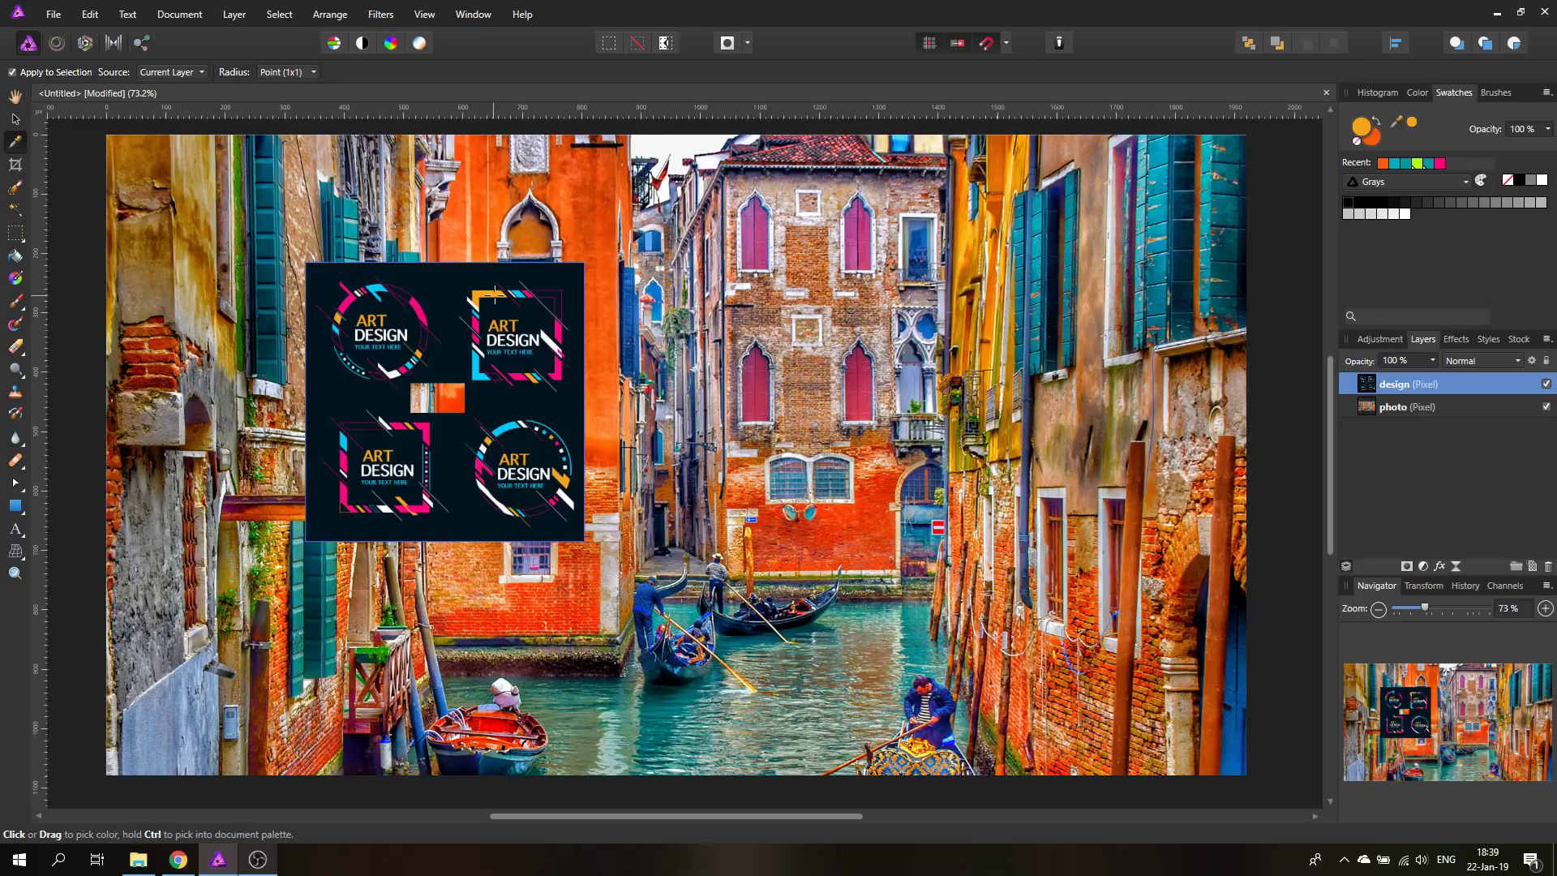
Step: Sample the cut-out in the centre of the design layer and set the Color Picker source back to Global
drag(438, 395, 431, 400)
click(166, 110)
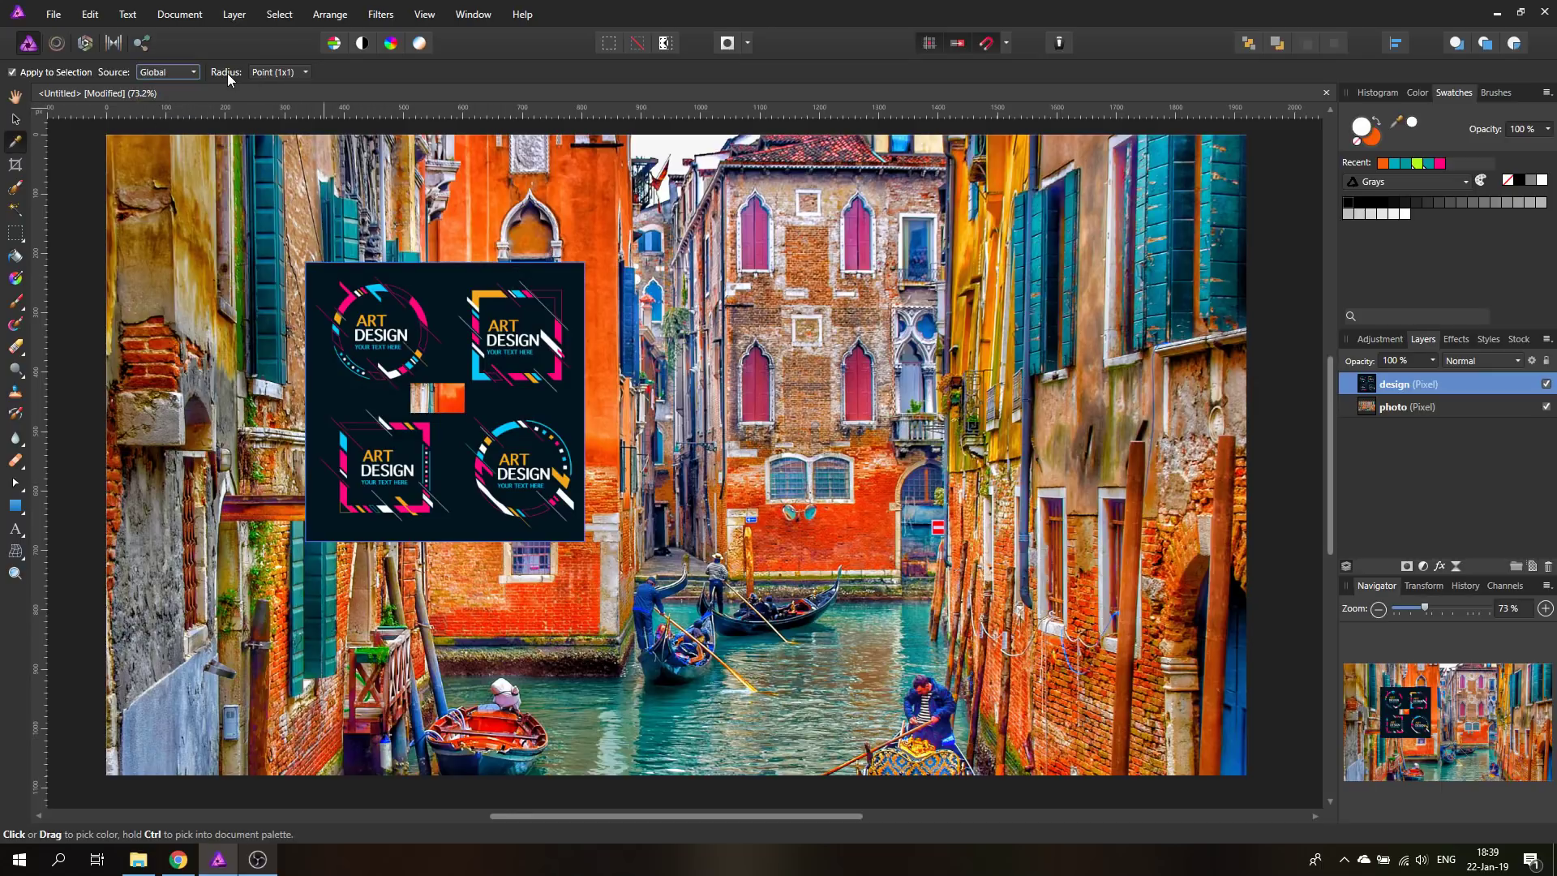
Step: Set the Color Picker radius to Average (65x65) and sample the orange wall beside the arched window
click(293, 72)
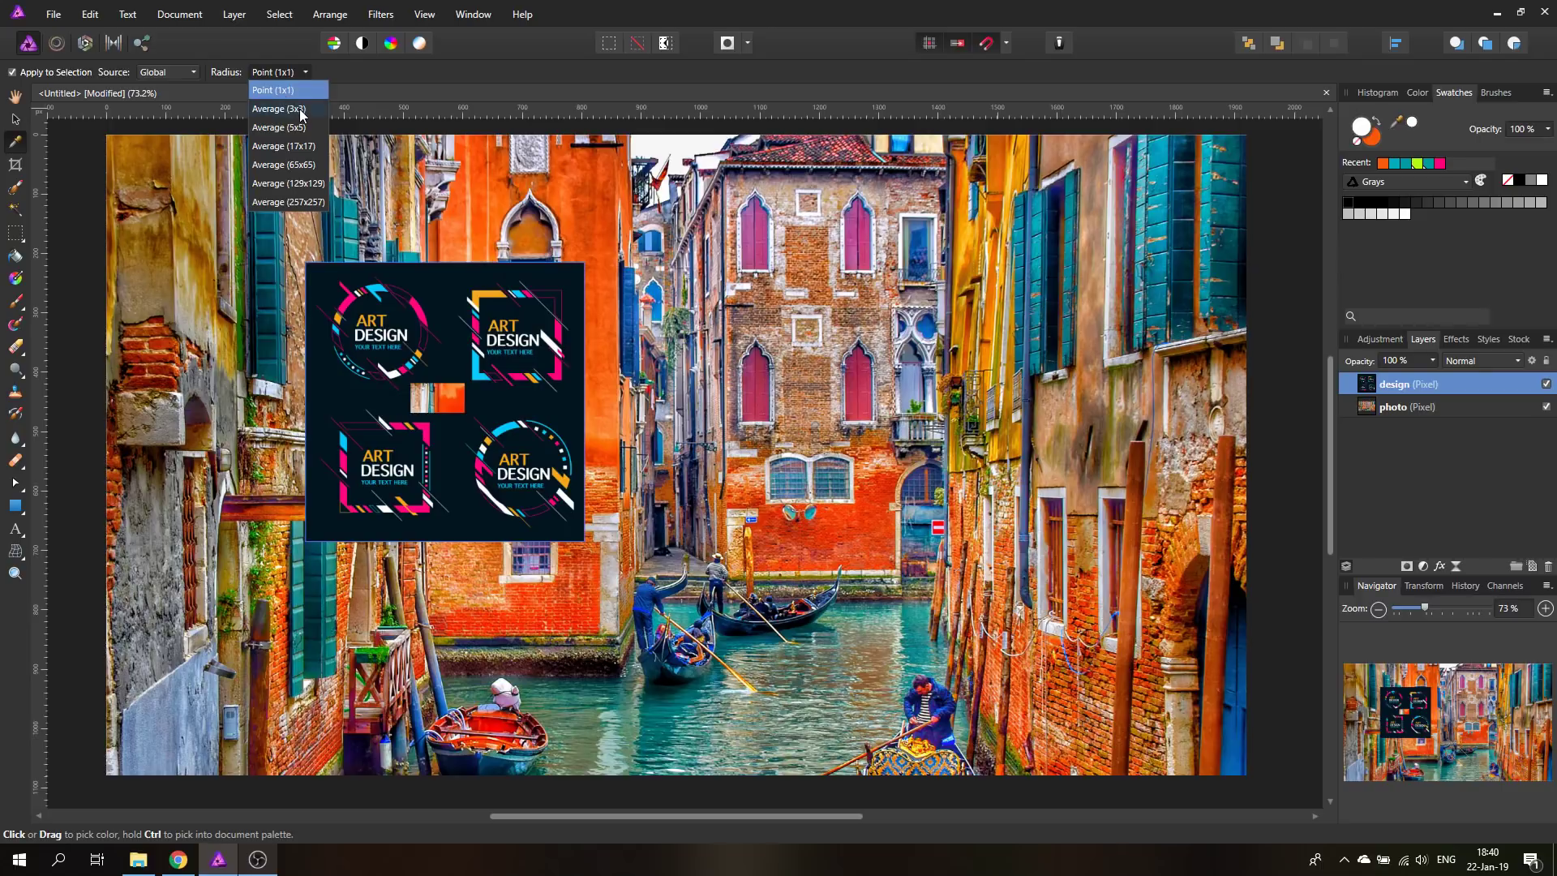
click(296, 165)
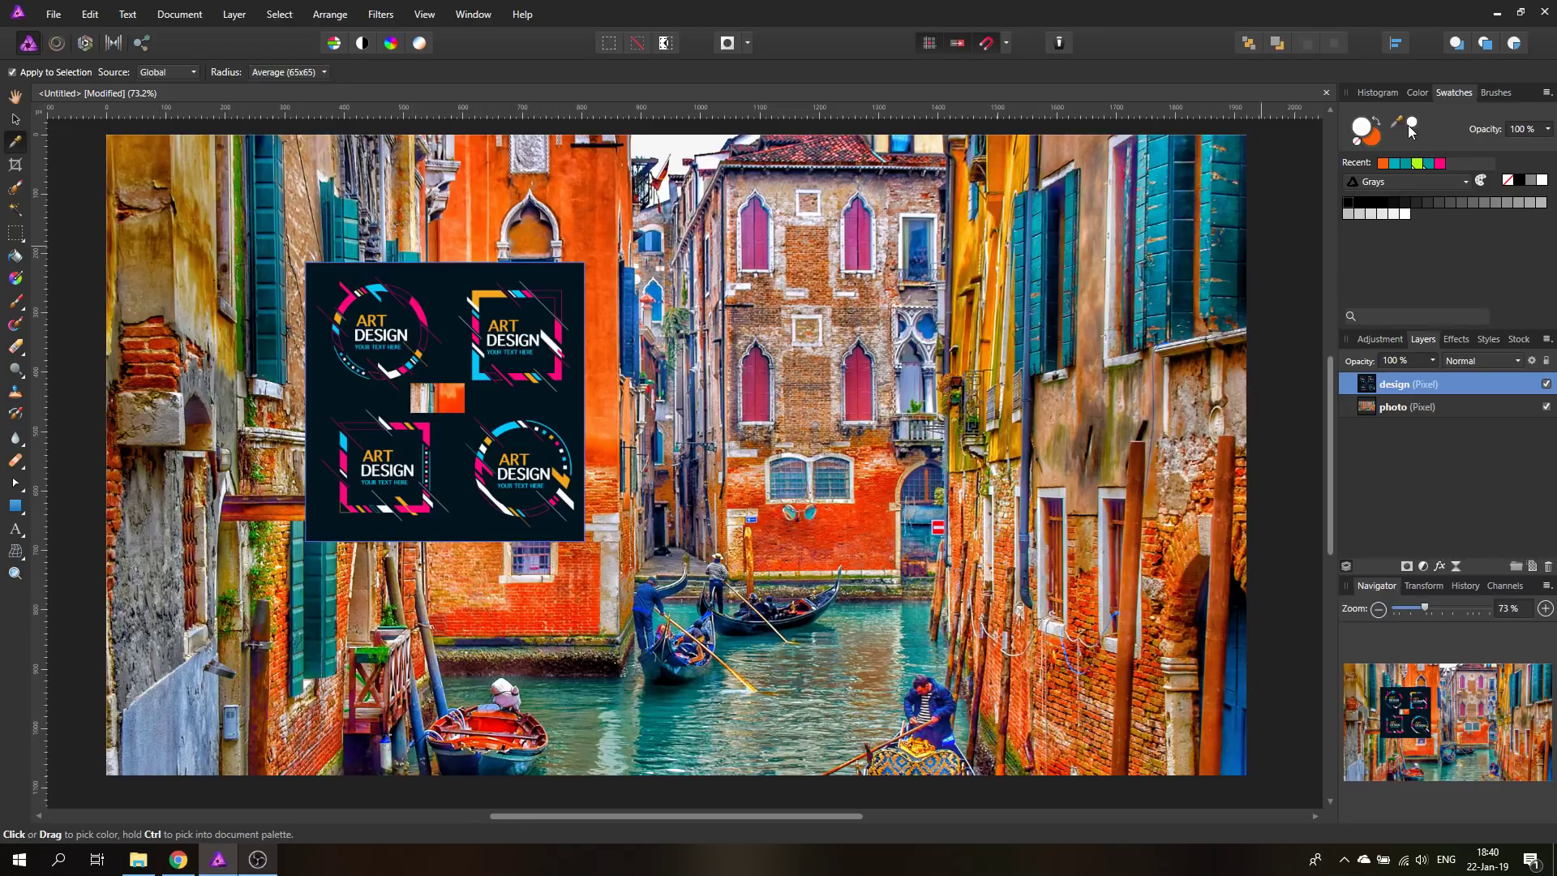
drag(888, 252, 597, 225)
Step: Hide the design layer and draw a rectangular marquee over the orange wall right of the arched window
click(1546, 384)
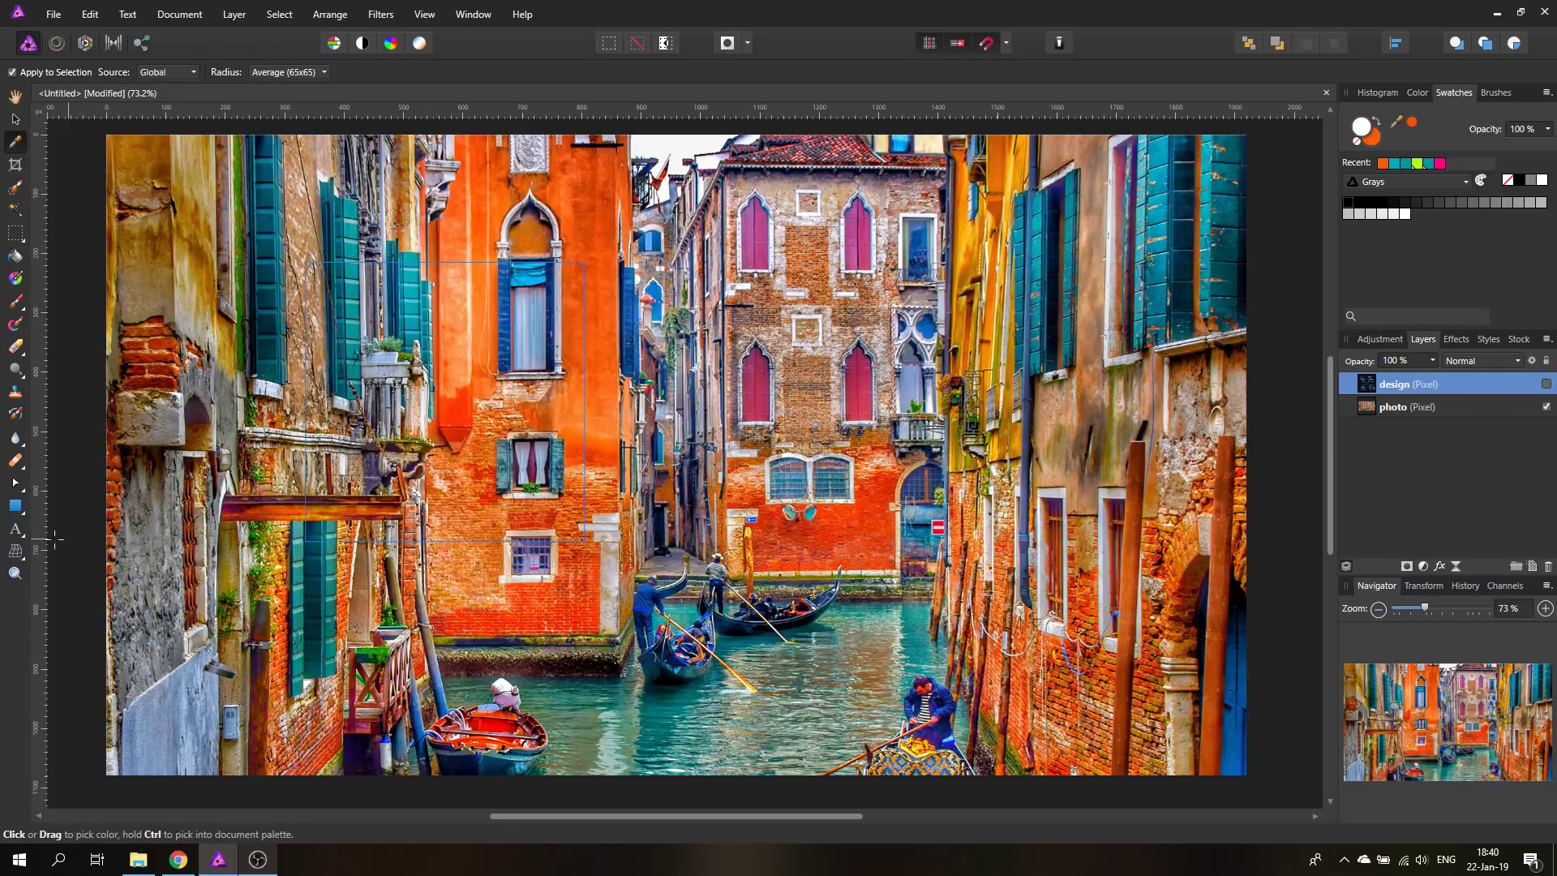
click(15, 573)
click(579, 266)
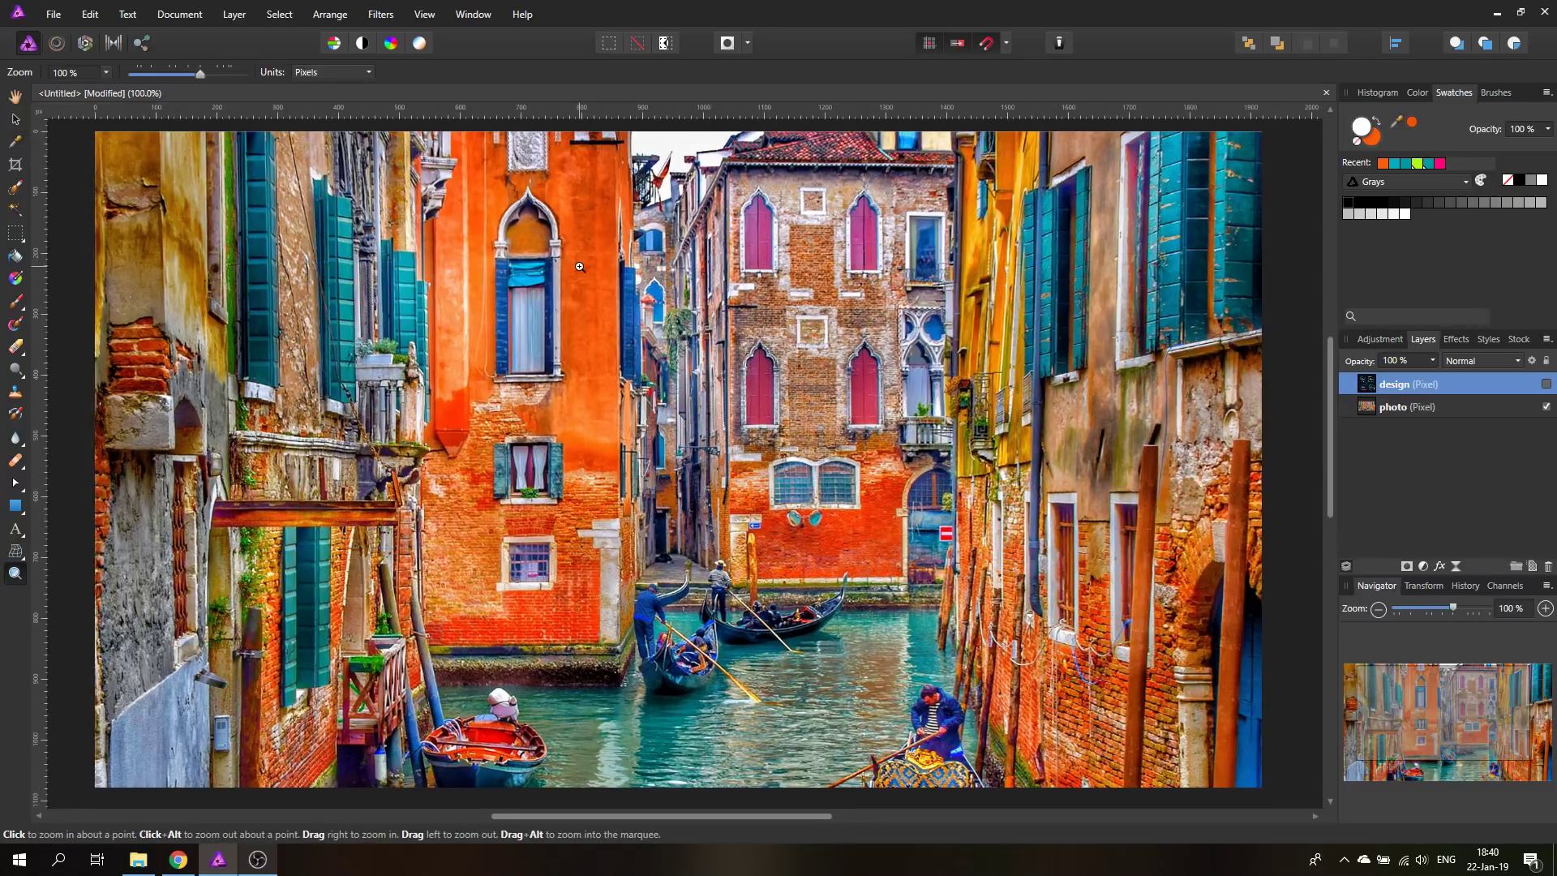
click(579, 266)
scroll(600, 329, up, 1)
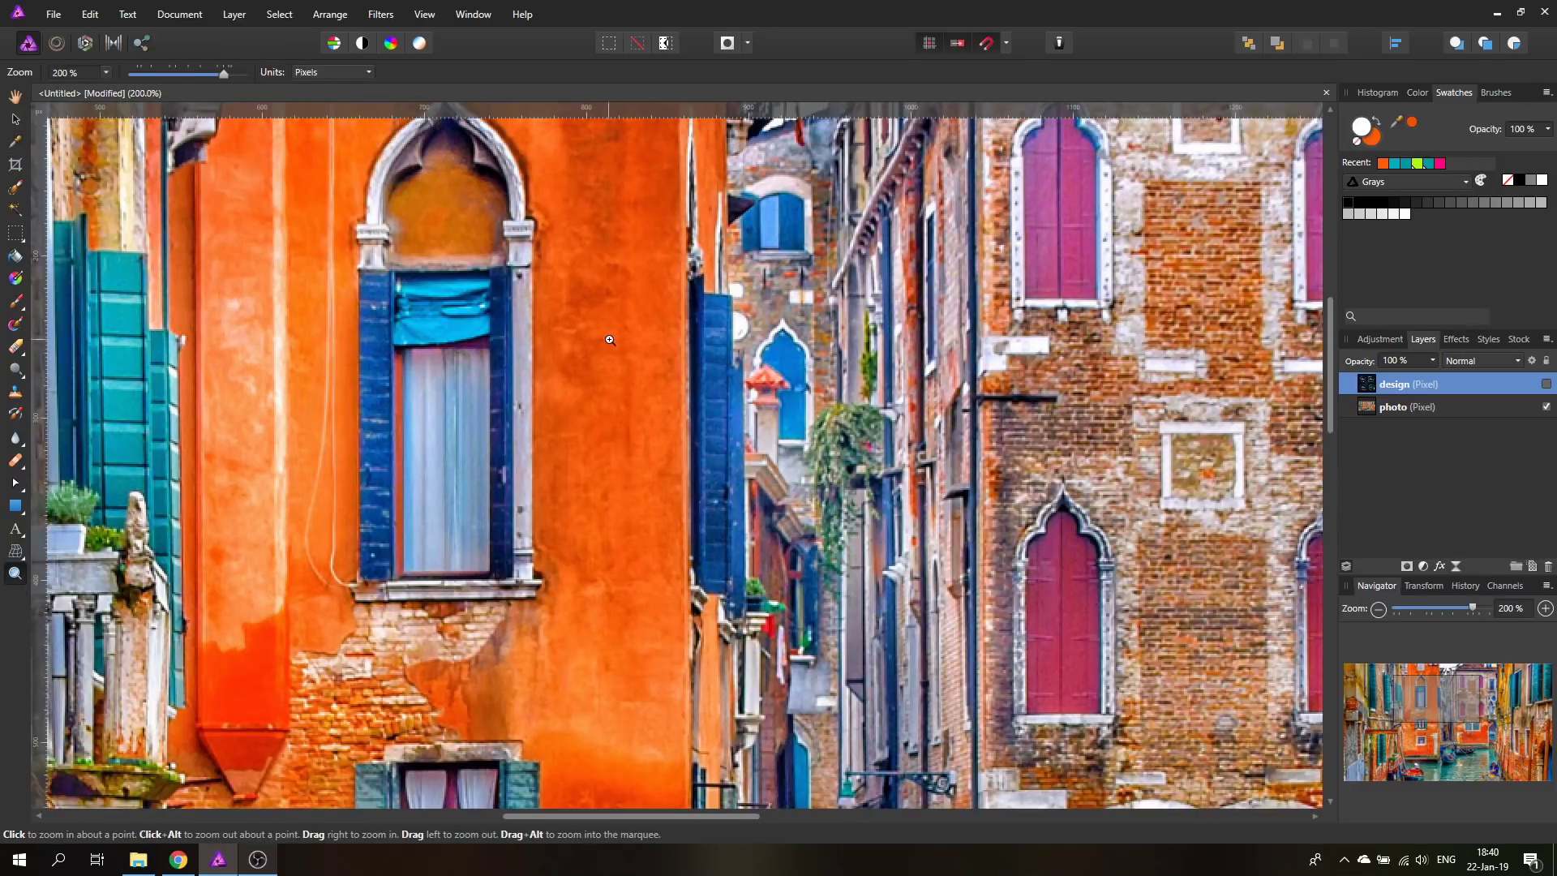
scroll(606, 318, up, 1)
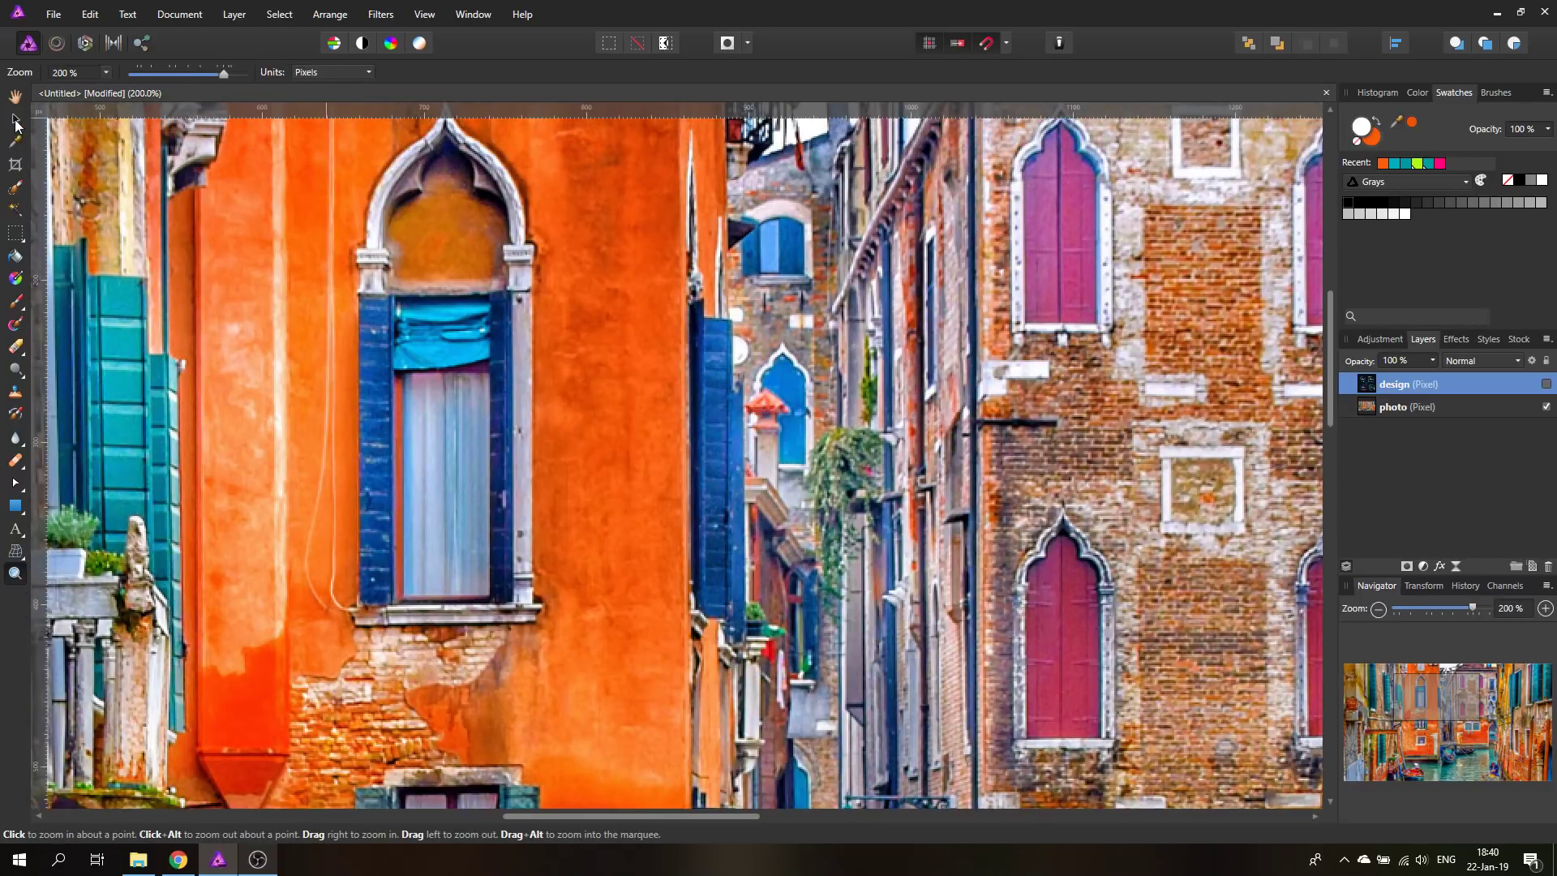
click(15, 234)
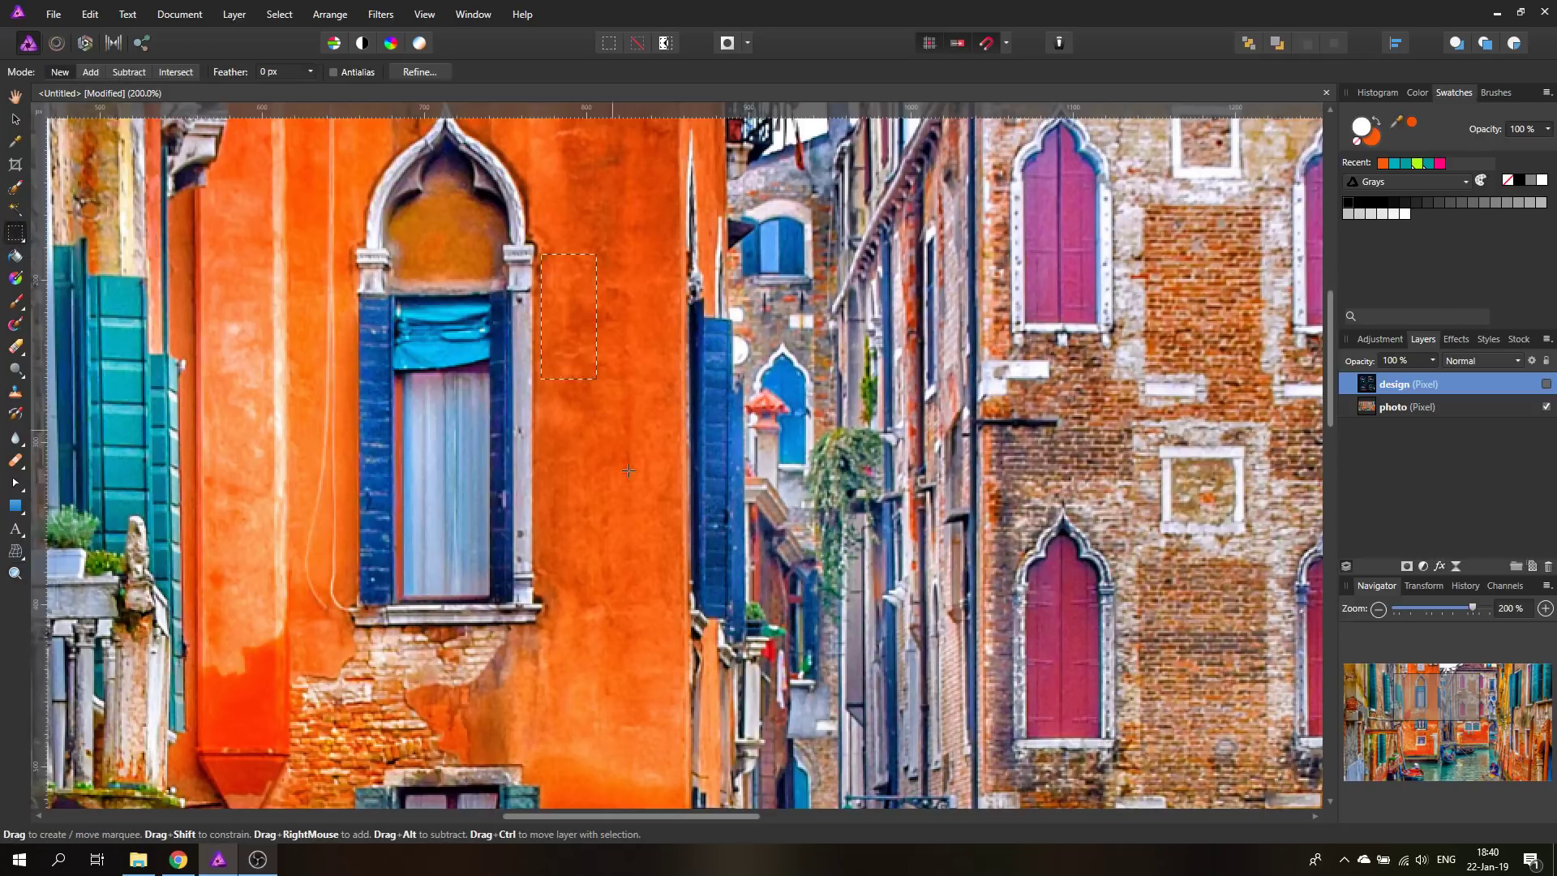
drag(675, 573, 672, 580)
Step: Apply the Average blur filter to the marqueed orange wall area on the photo layer
click(383, 14)
mouse_move(398, 47)
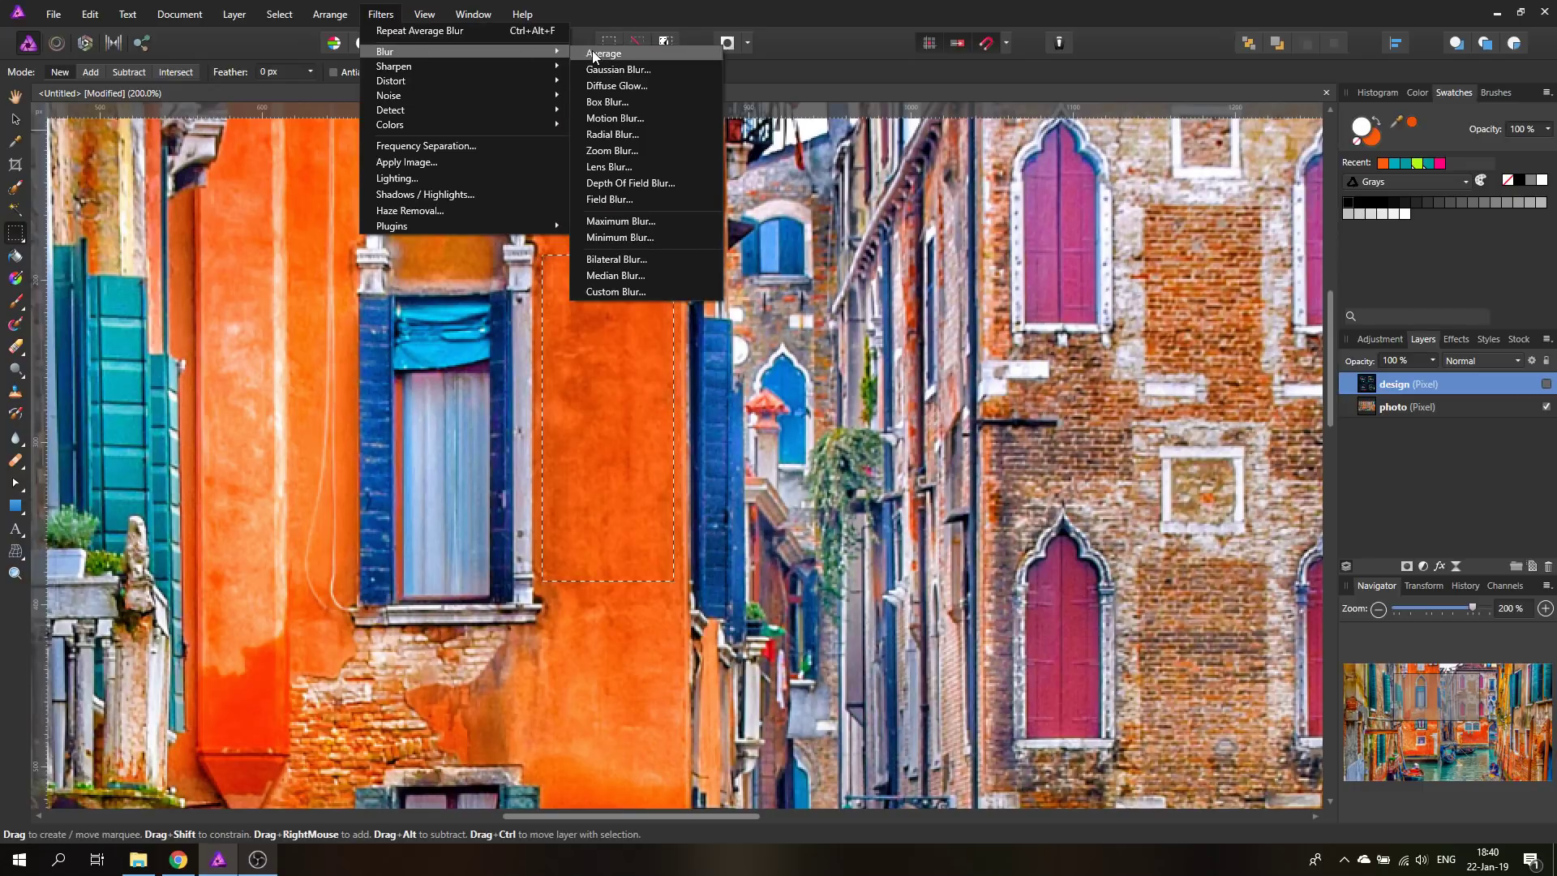
click(592, 51)
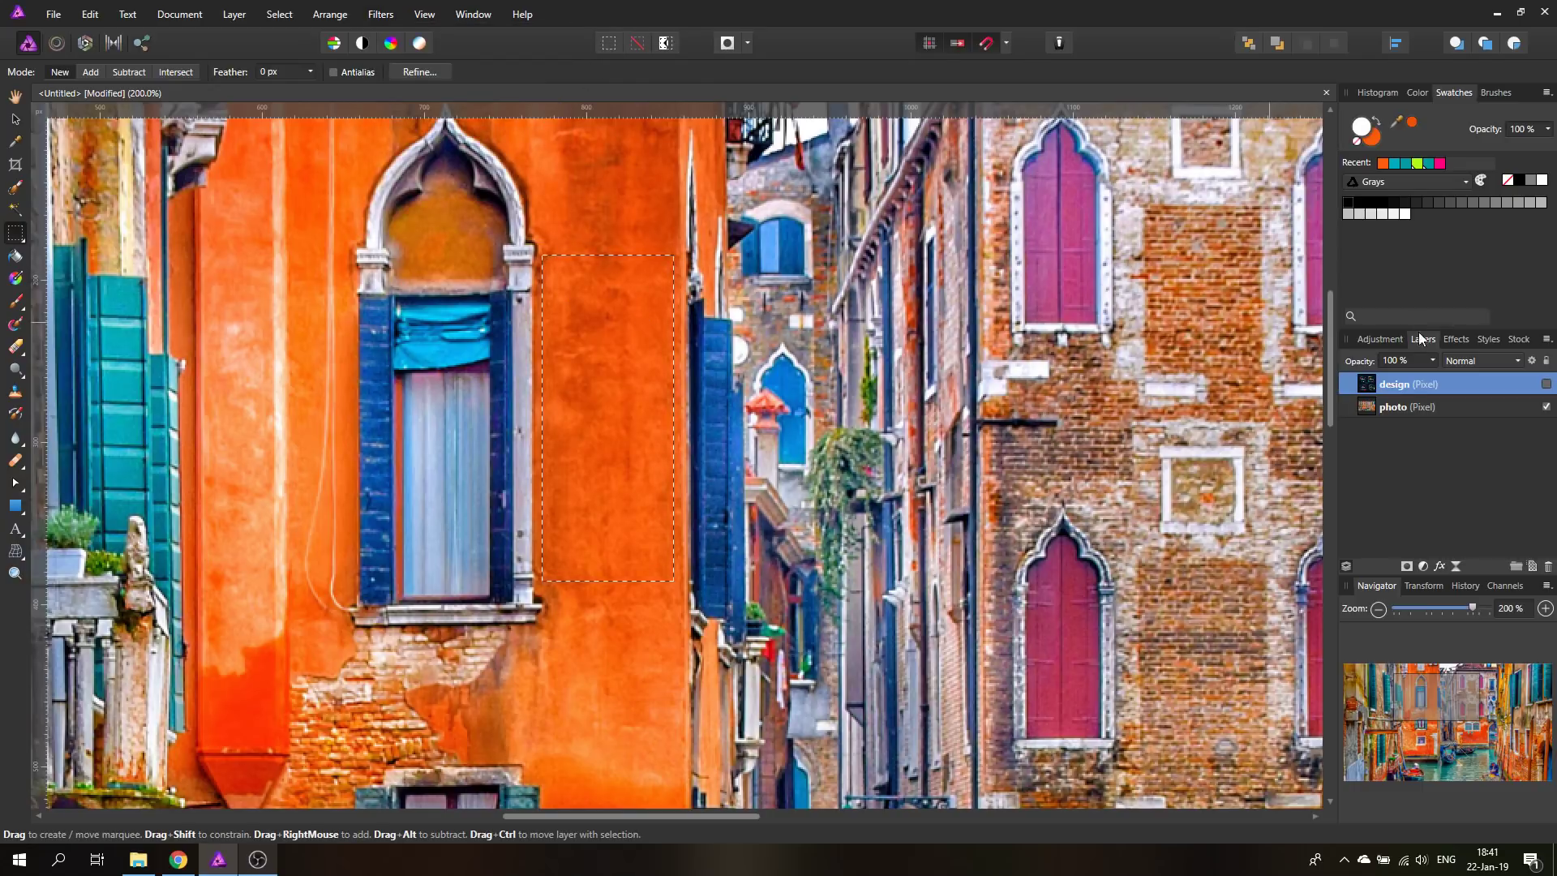
click(1404, 407)
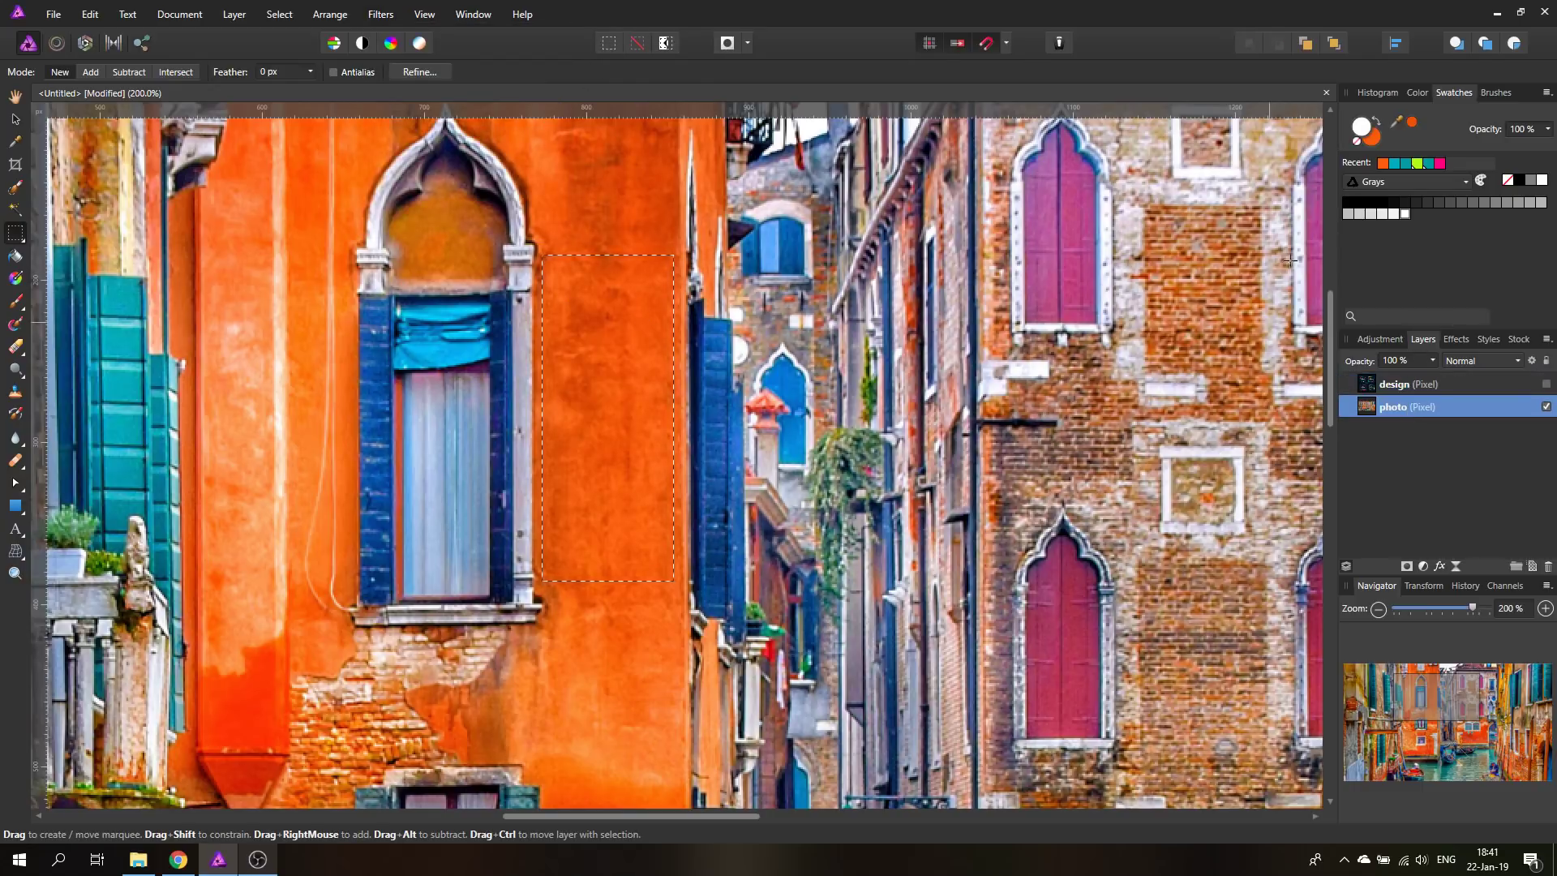
click(389, 22)
mouse_move(405, 48)
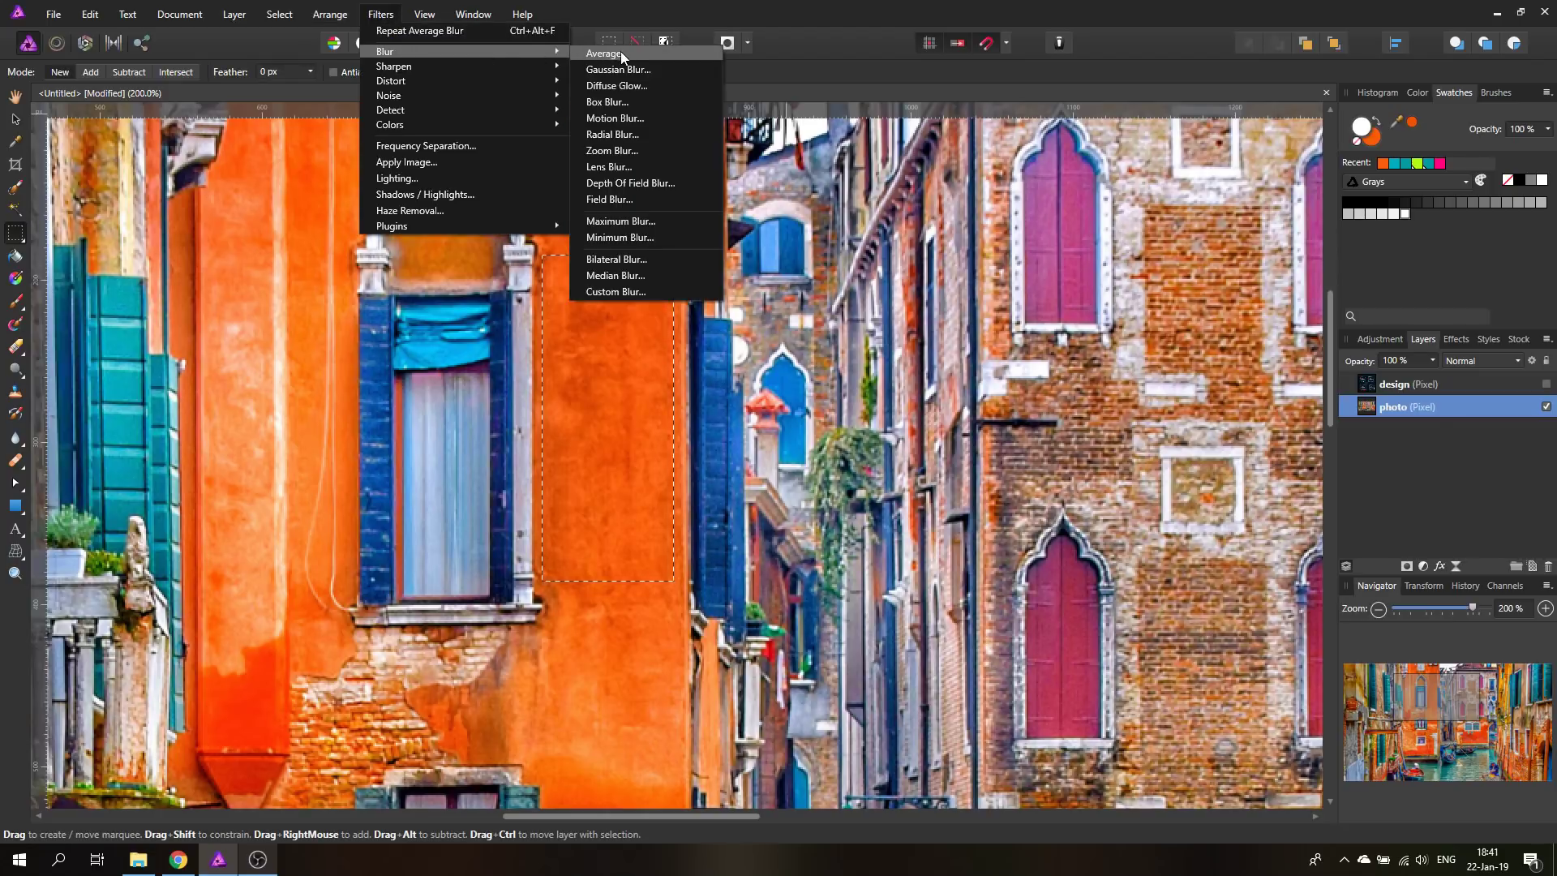
click(620, 51)
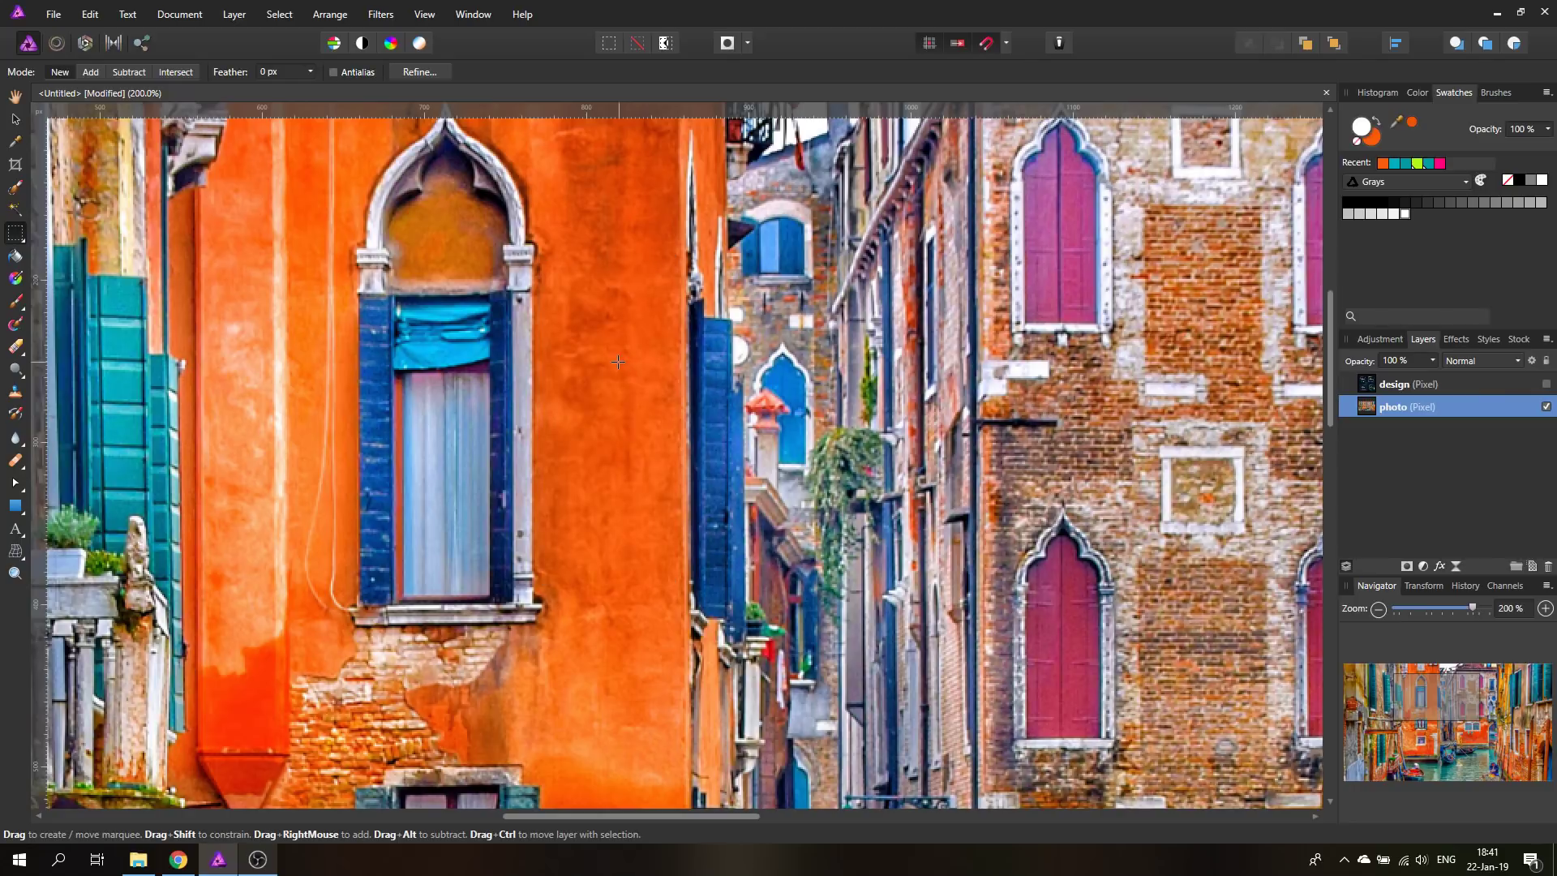
key(ctrl+0)
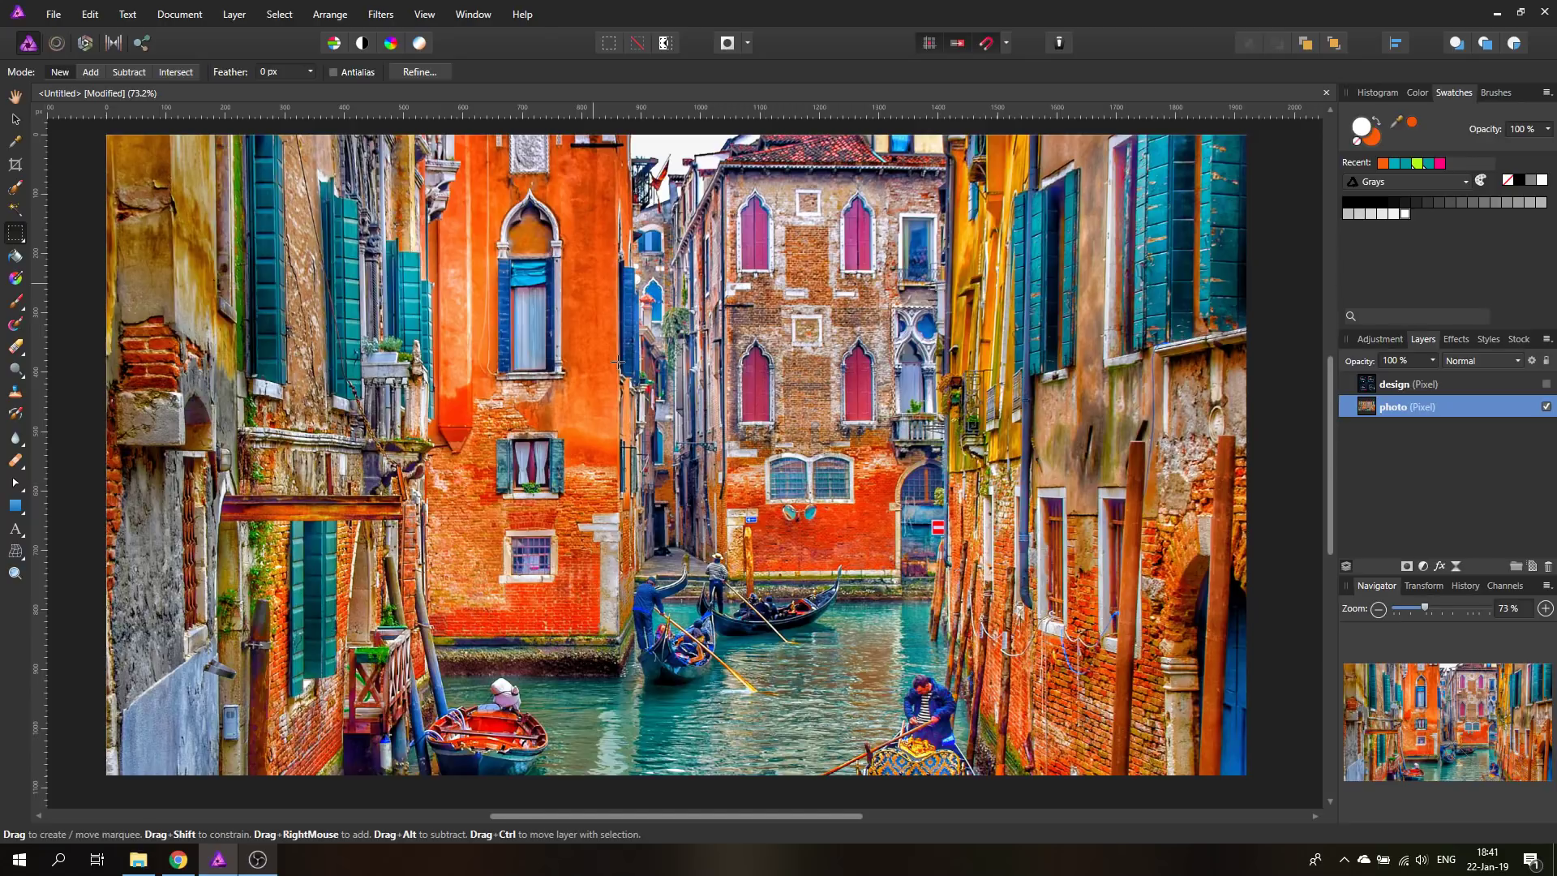
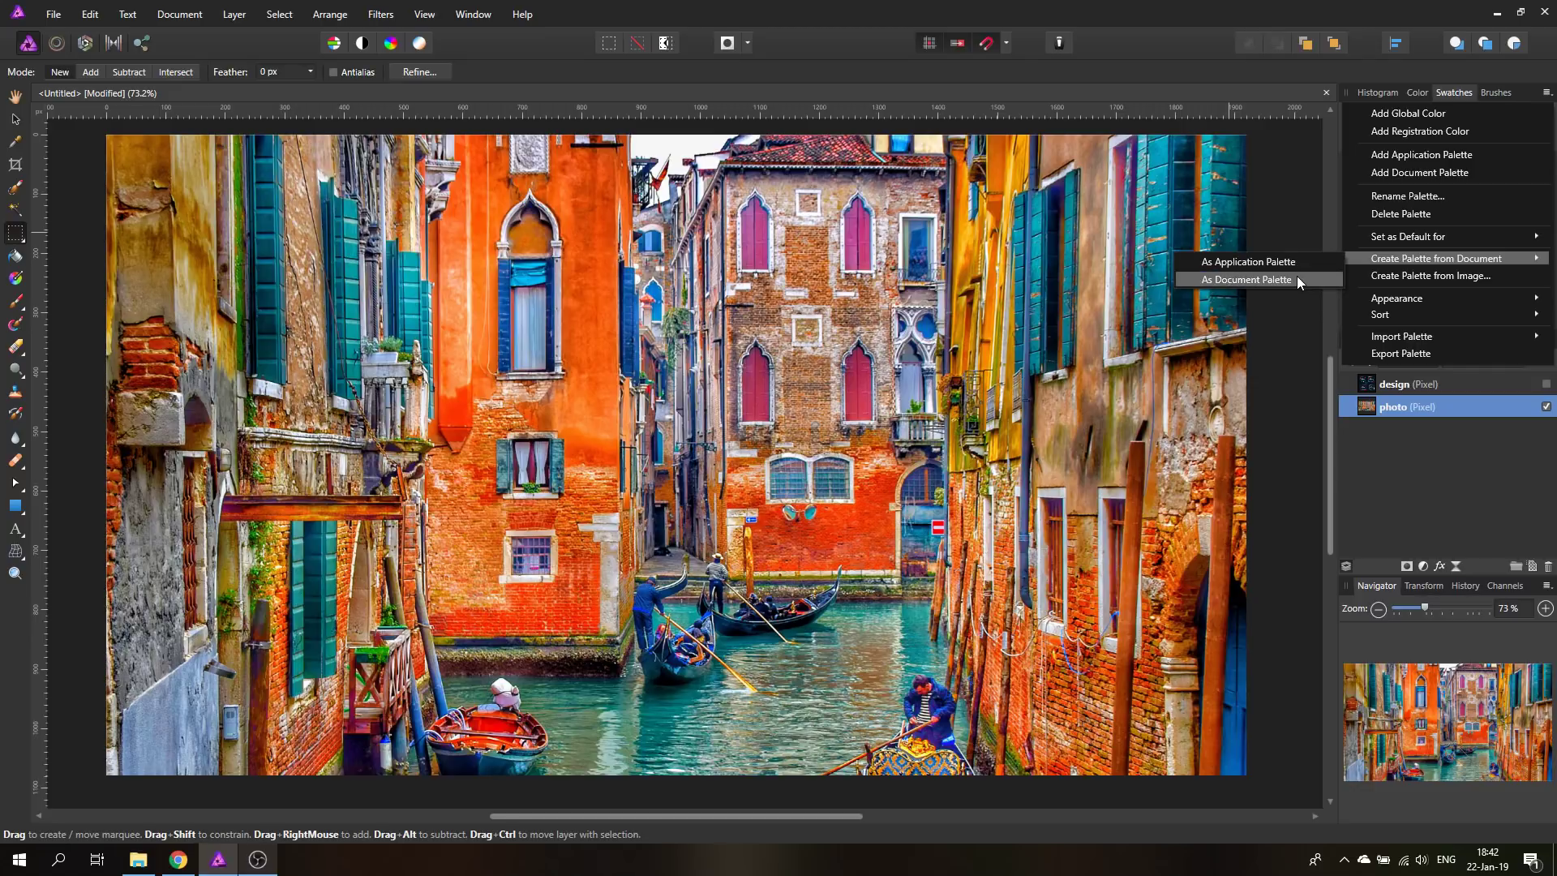
Step: Create a document palette from the colours of the current document
click(1297, 279)
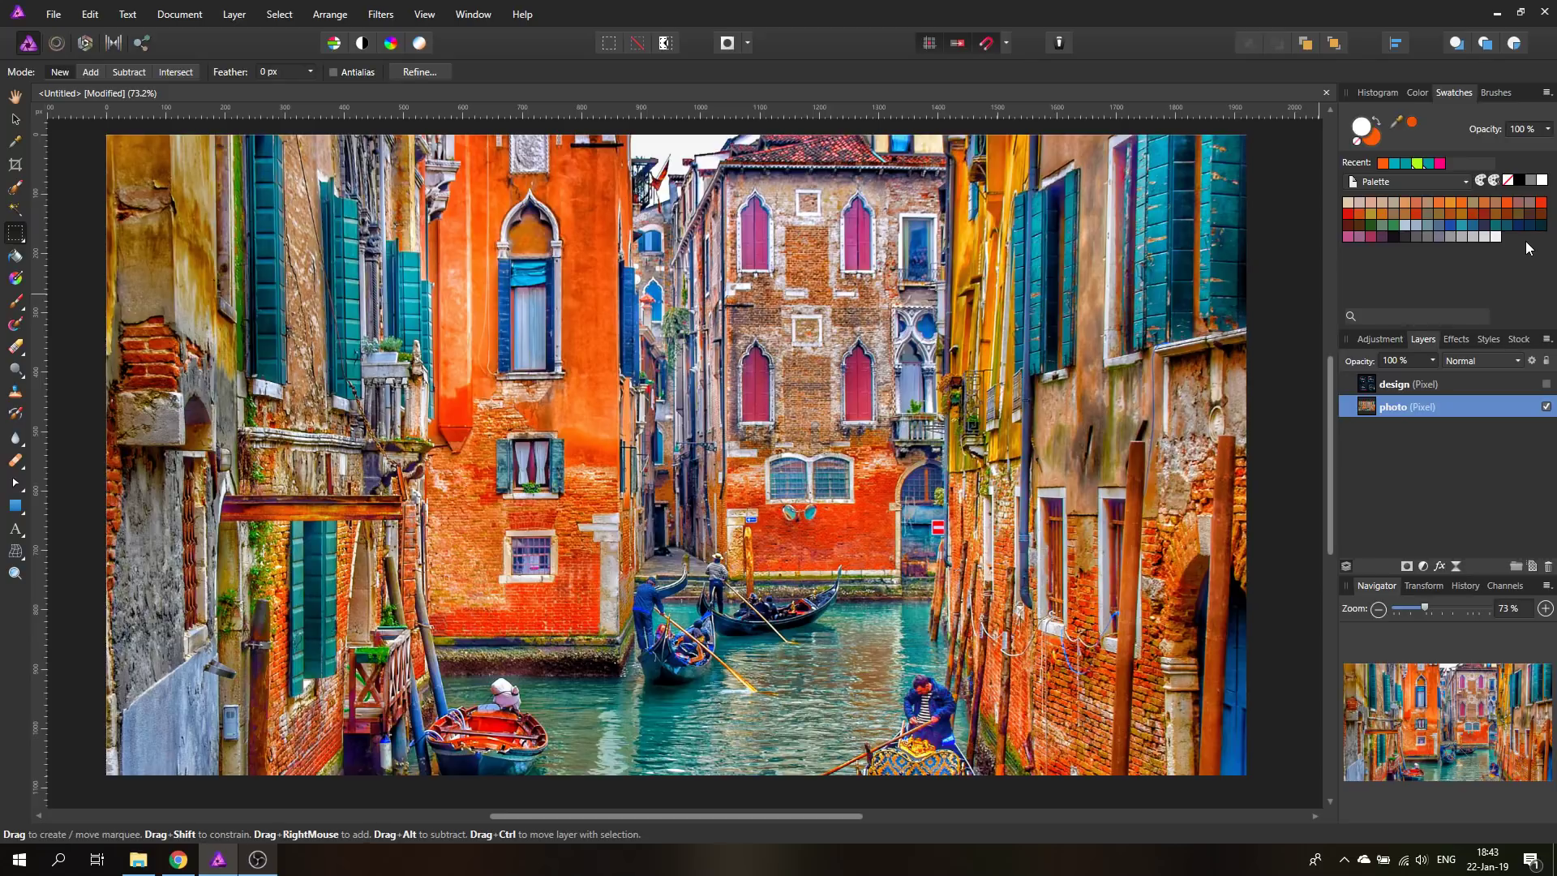
Step: Start creating a palette from an image and load the abstract art-design JPG as its source
click(1546, 93)
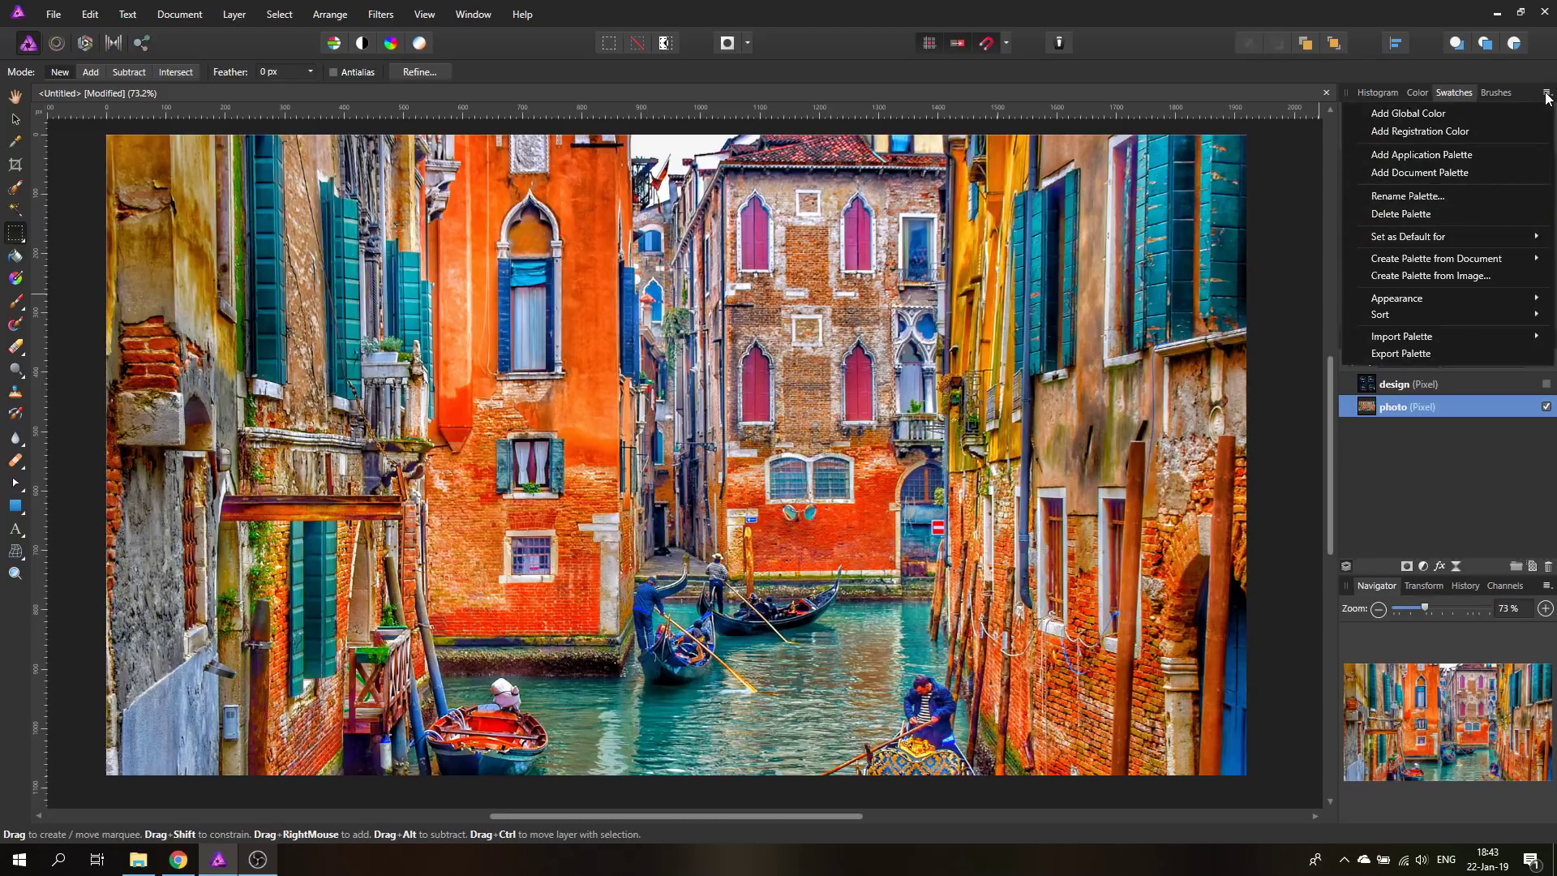
click(1436, 275)
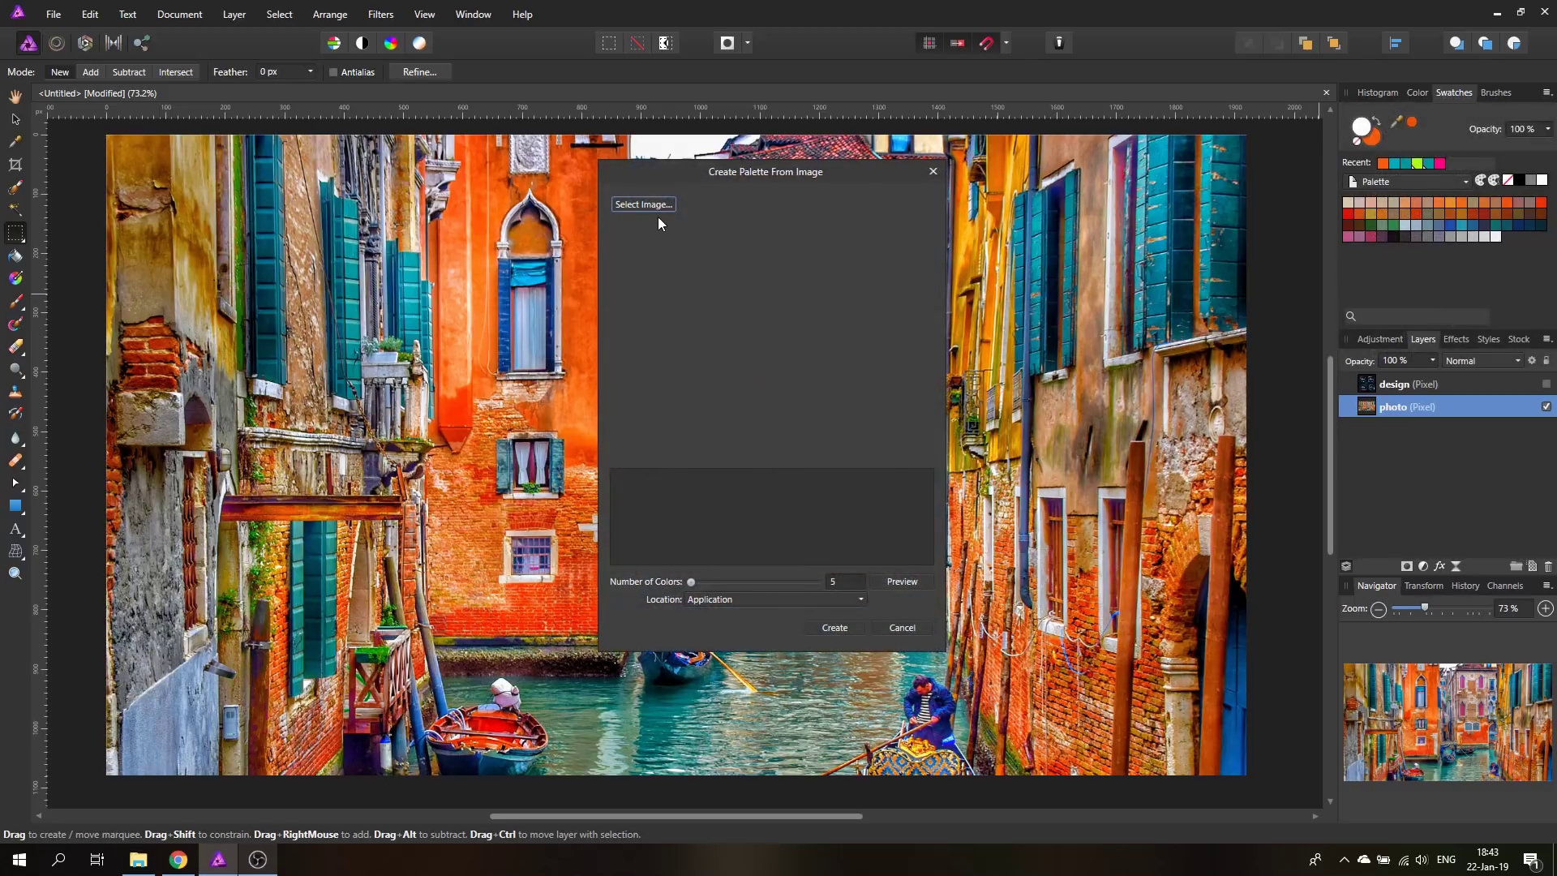
click(644, 207)
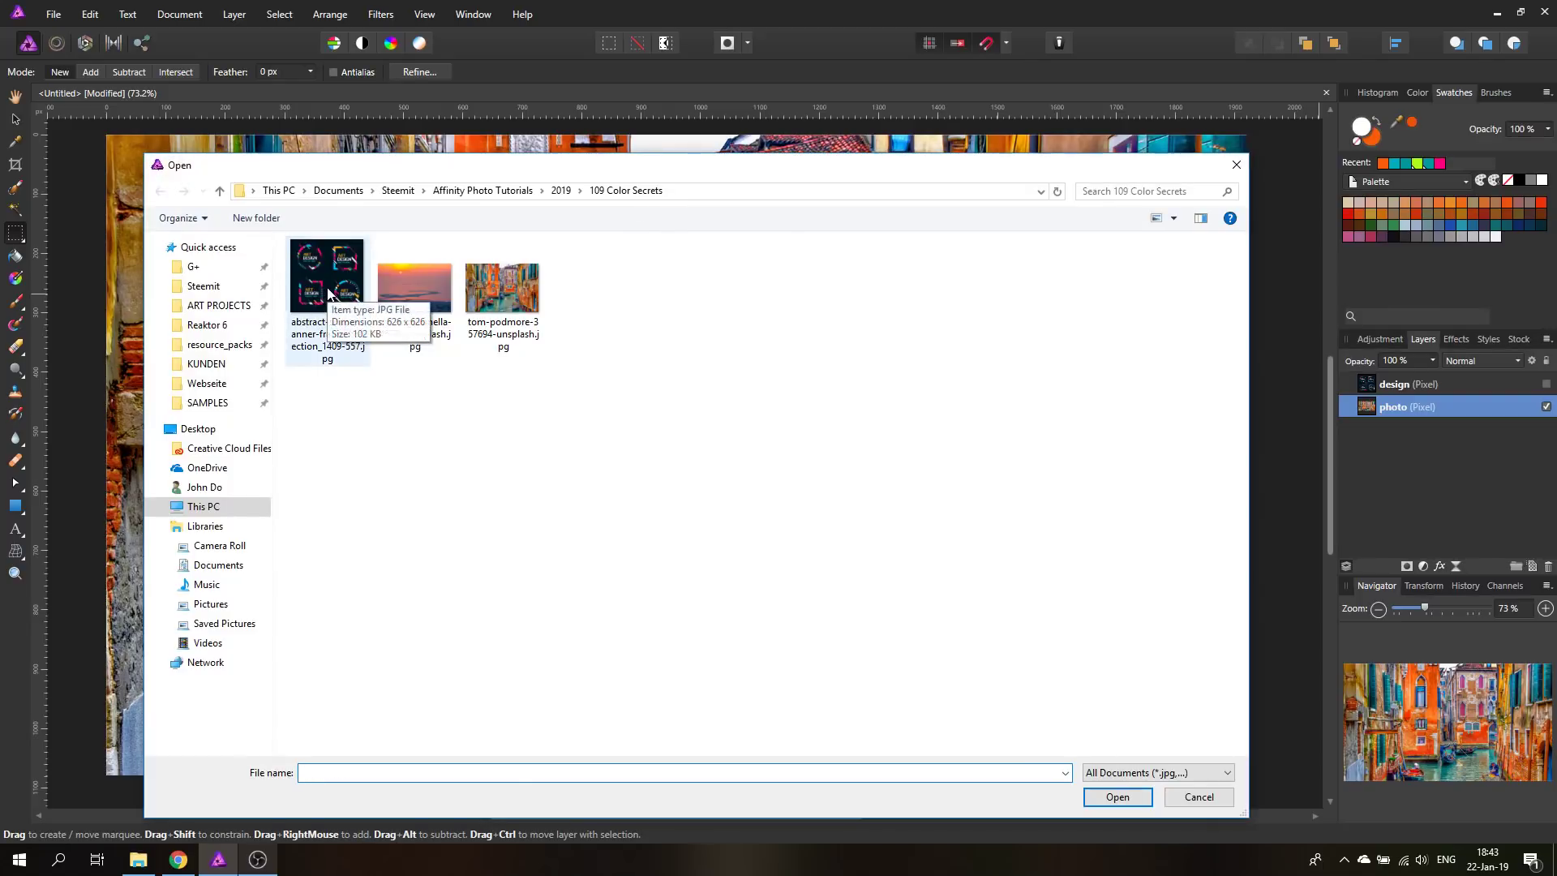
double_click(329, 293)
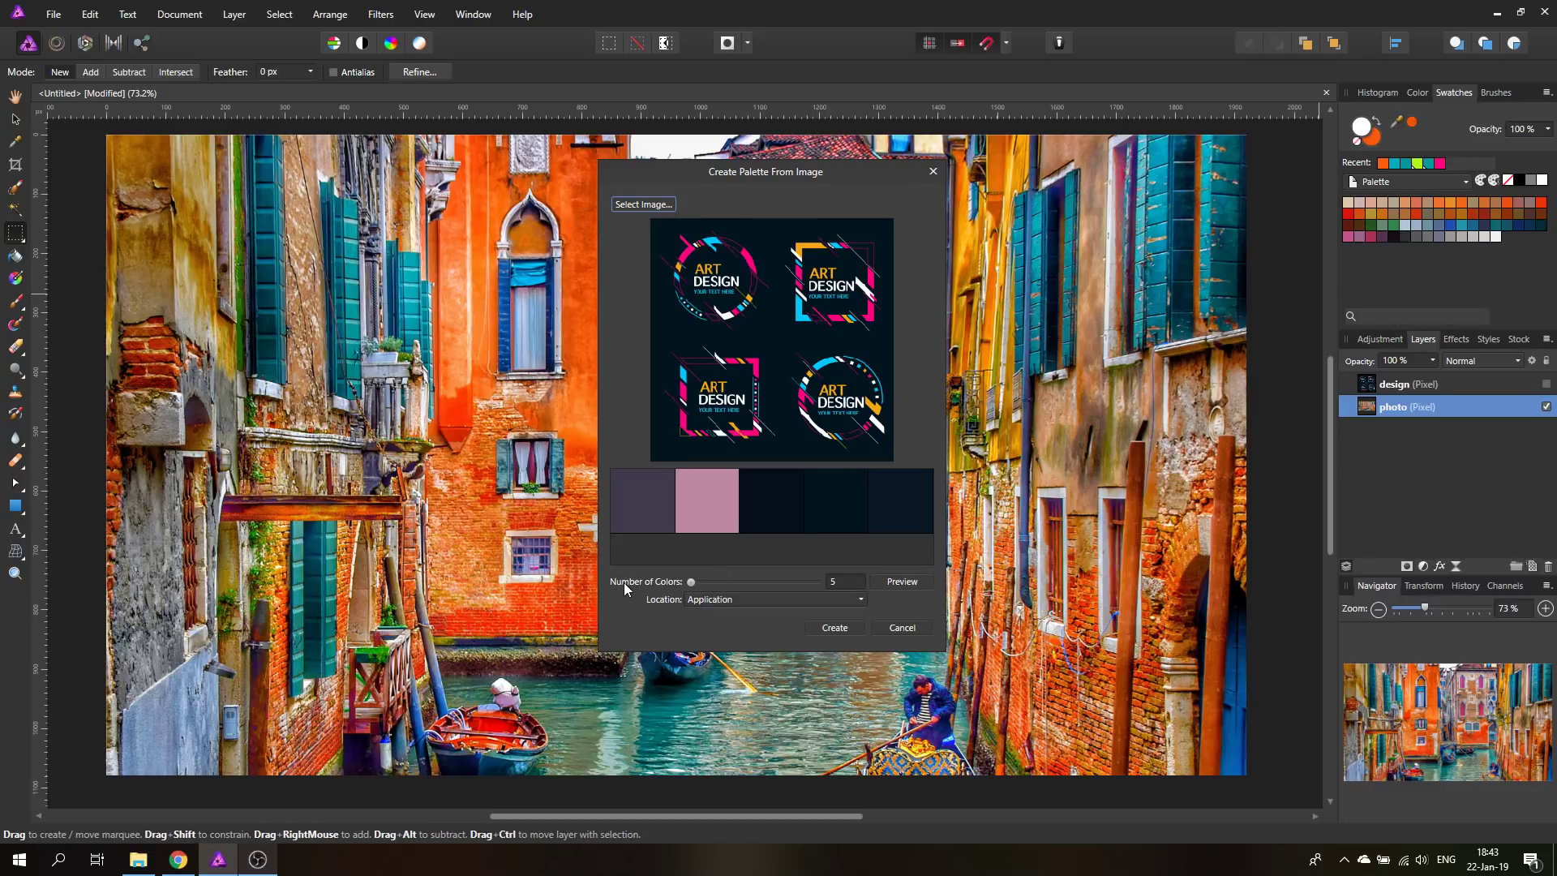
Step: Set the number of colours to extract from the art-design image to 10 and preview the result
mouse_move(690, 581)
mouse_down()
mouse_move(818, 581)
mouse_move(710, 587)
mouse_up()
double_click(841, 583)
text(10)
click(898, 582)
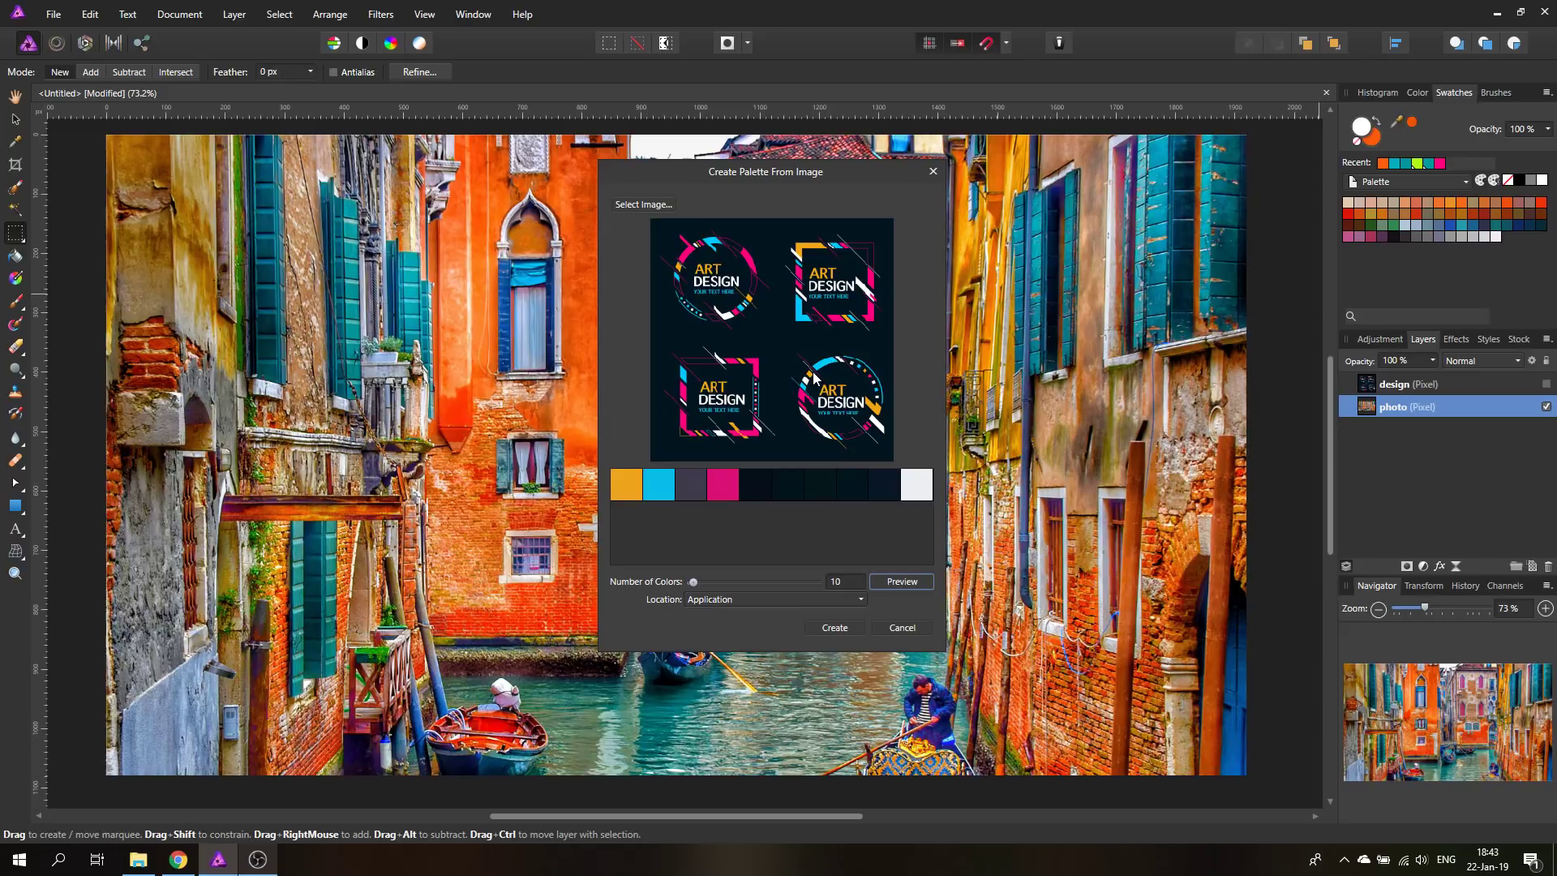
Step: Set the palette location to Document and create the palette from the image
click(708, 602)
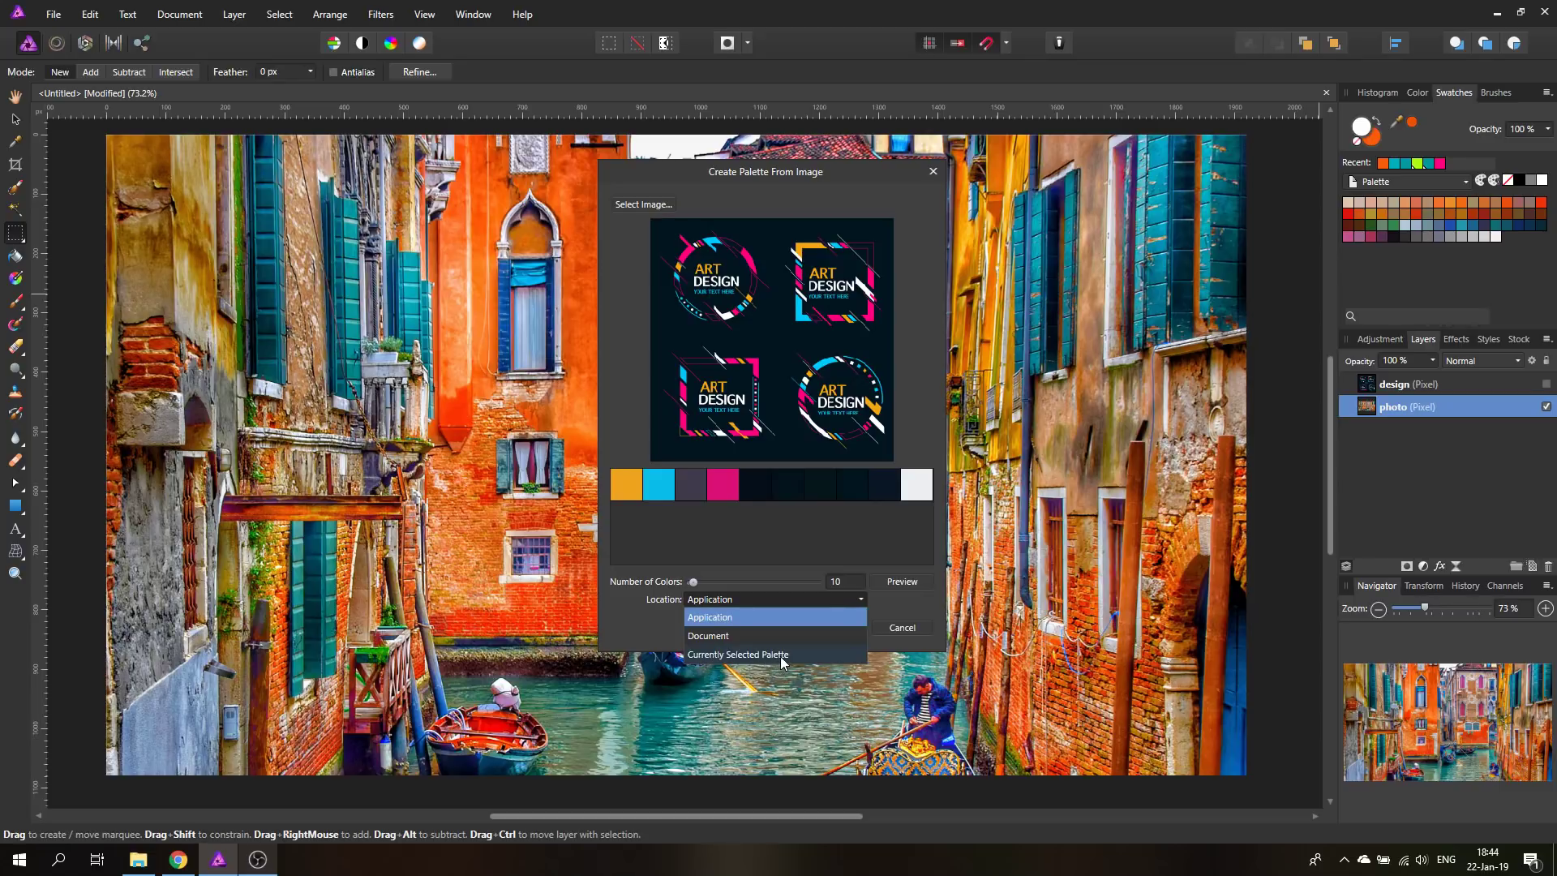
click(746, 574)
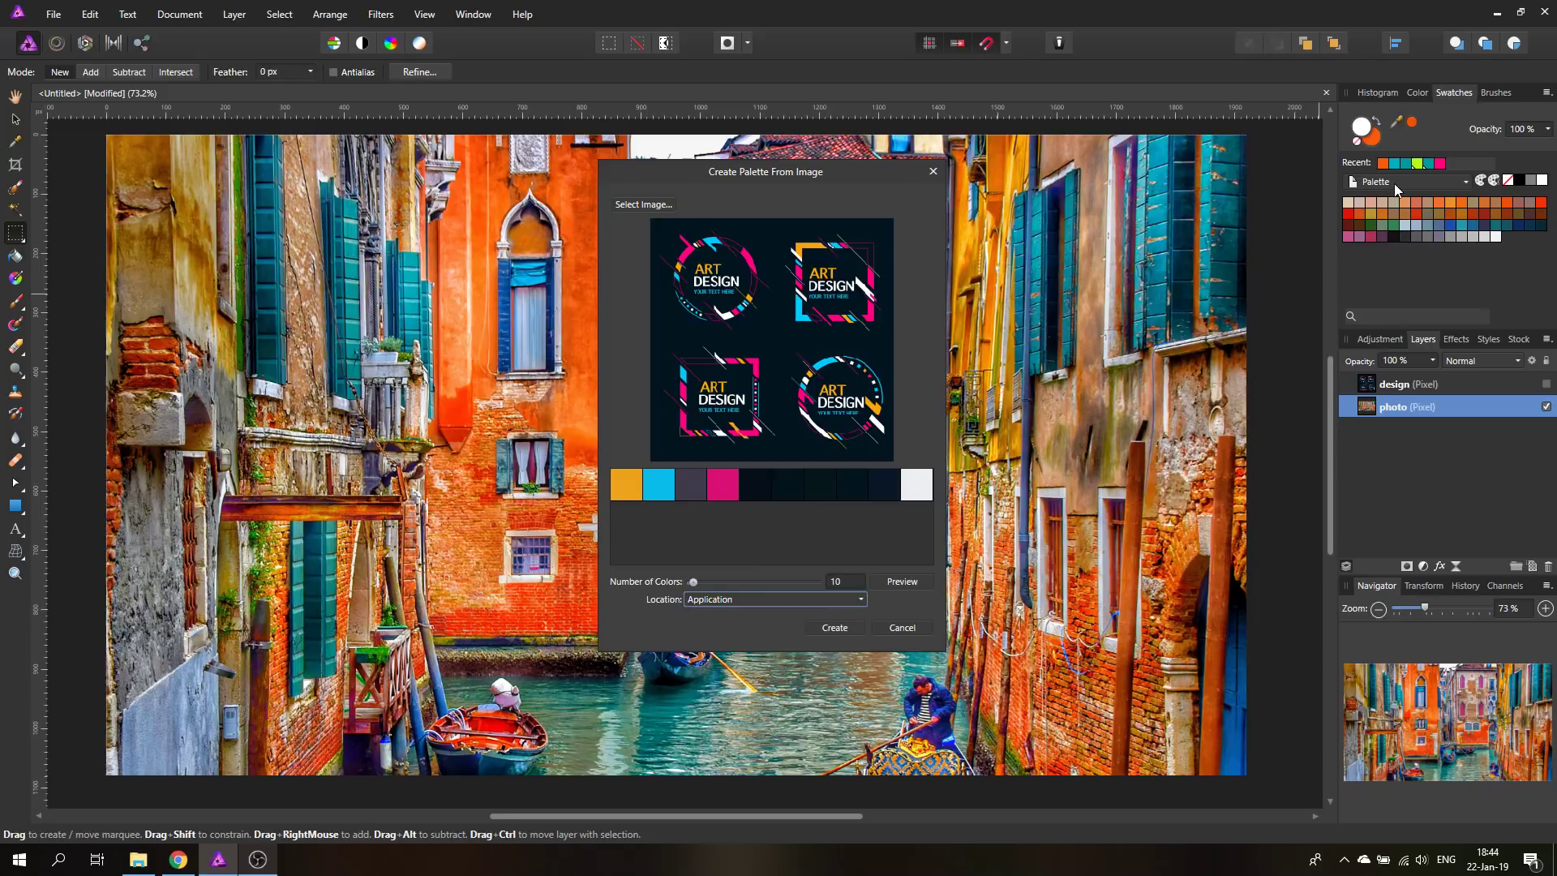
click(795, 601)
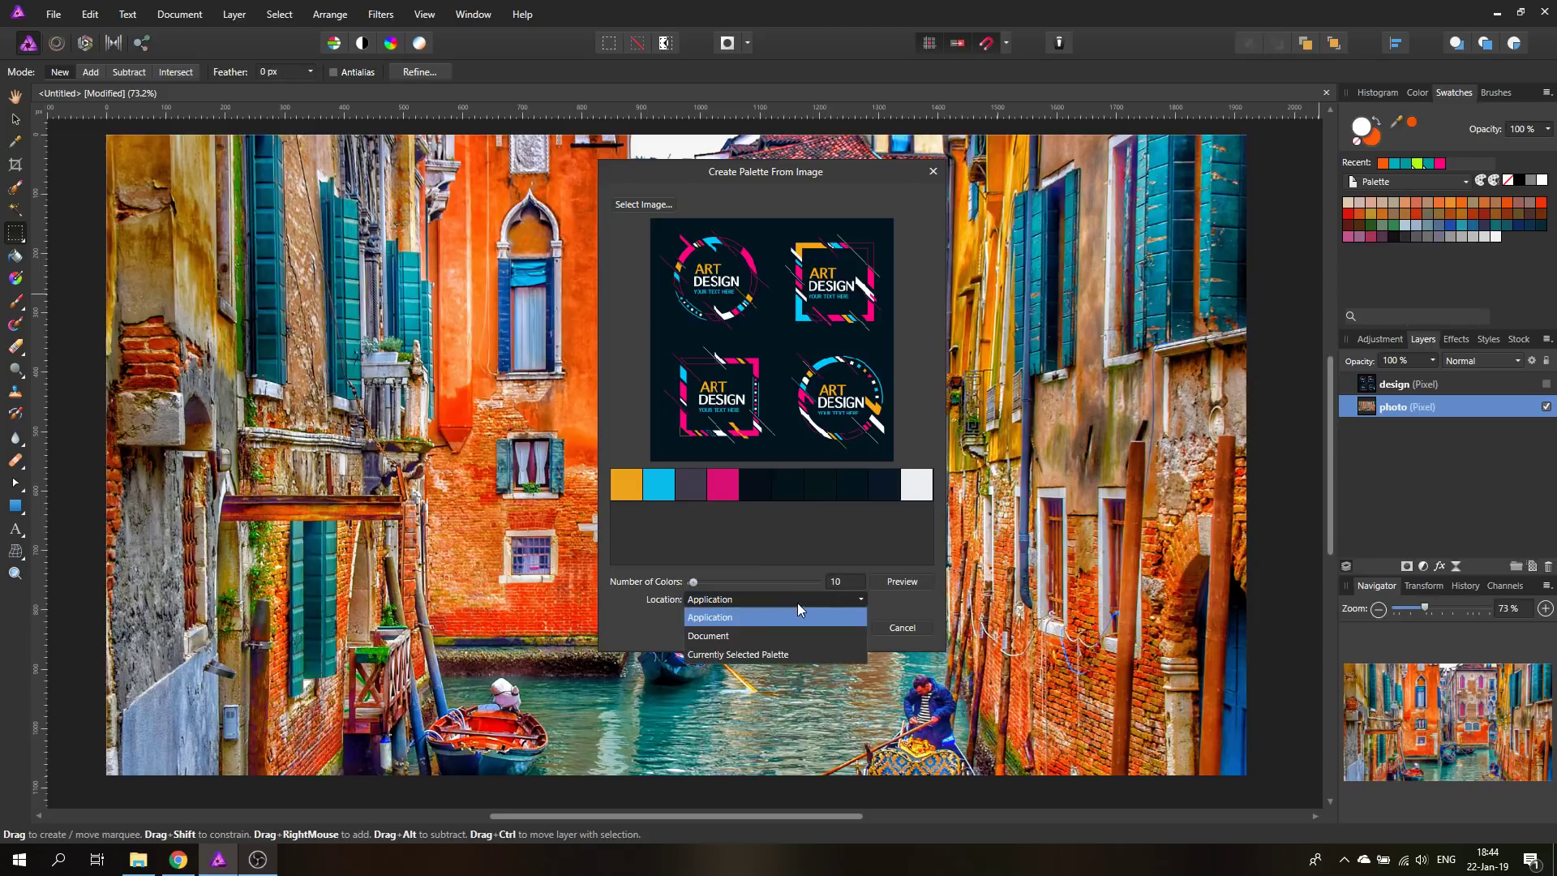
click(735, 637)
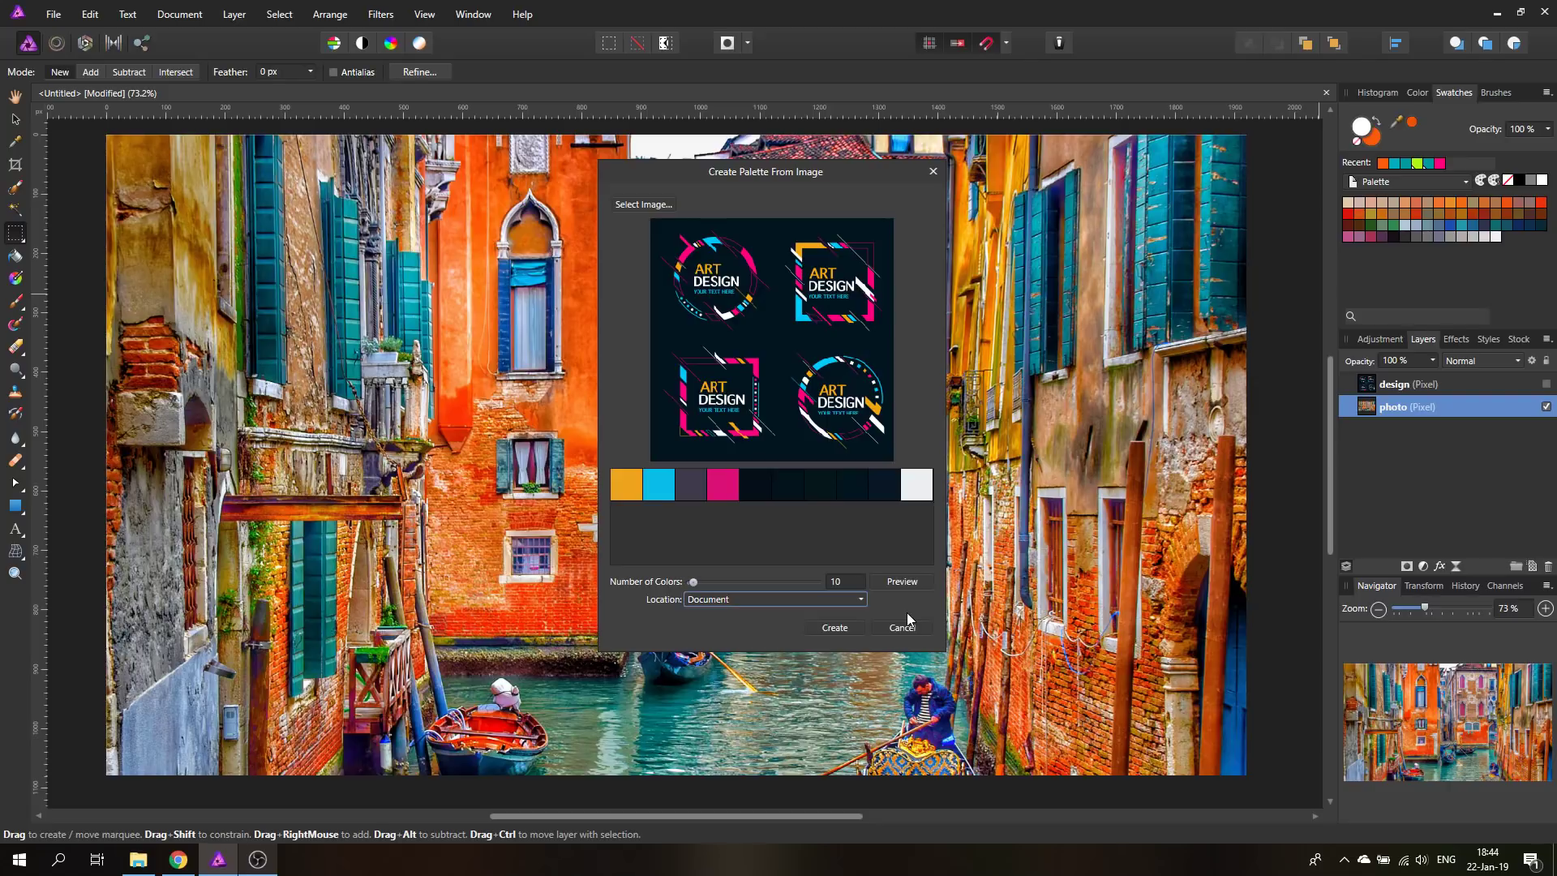
click(843, 629)
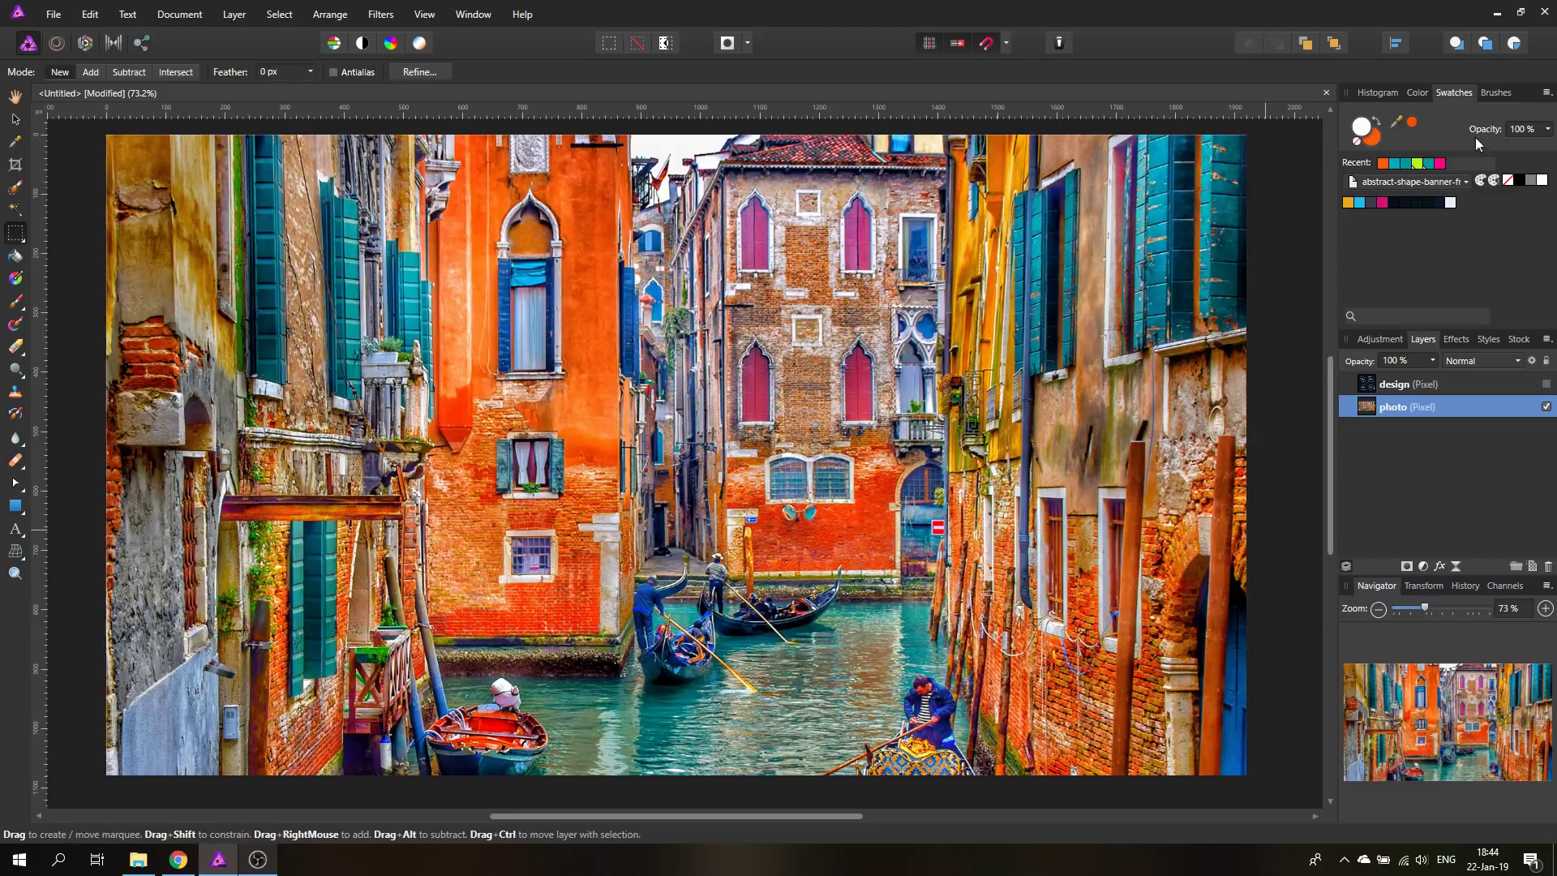
Step: Rename the image-based palette to "Art Design Pal" and make its orange swatch a global colour
click(1546, 93)
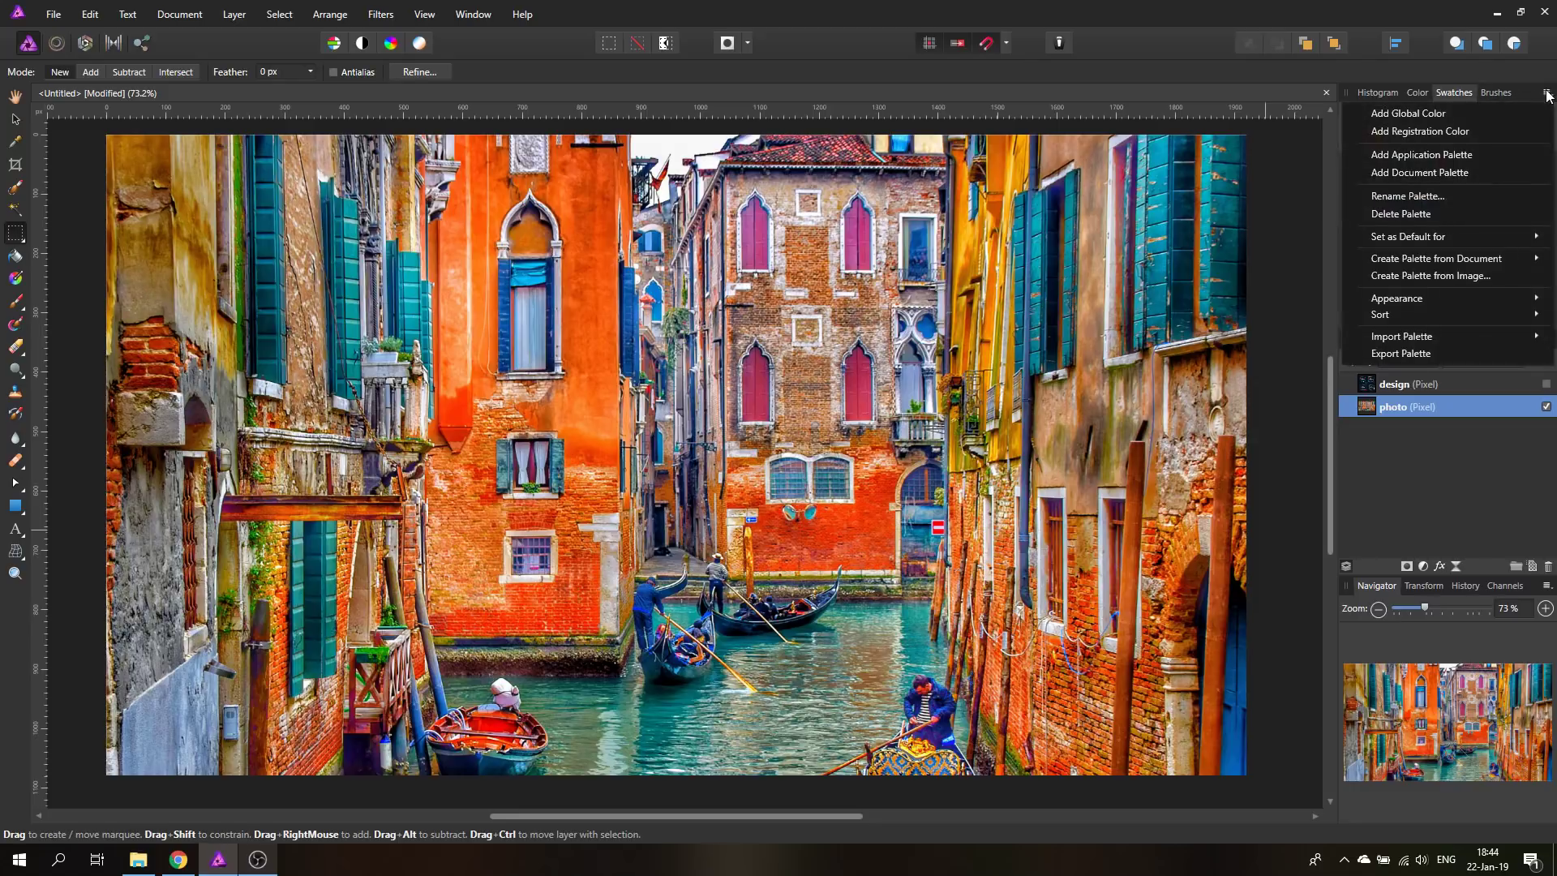
click(1419, 197)
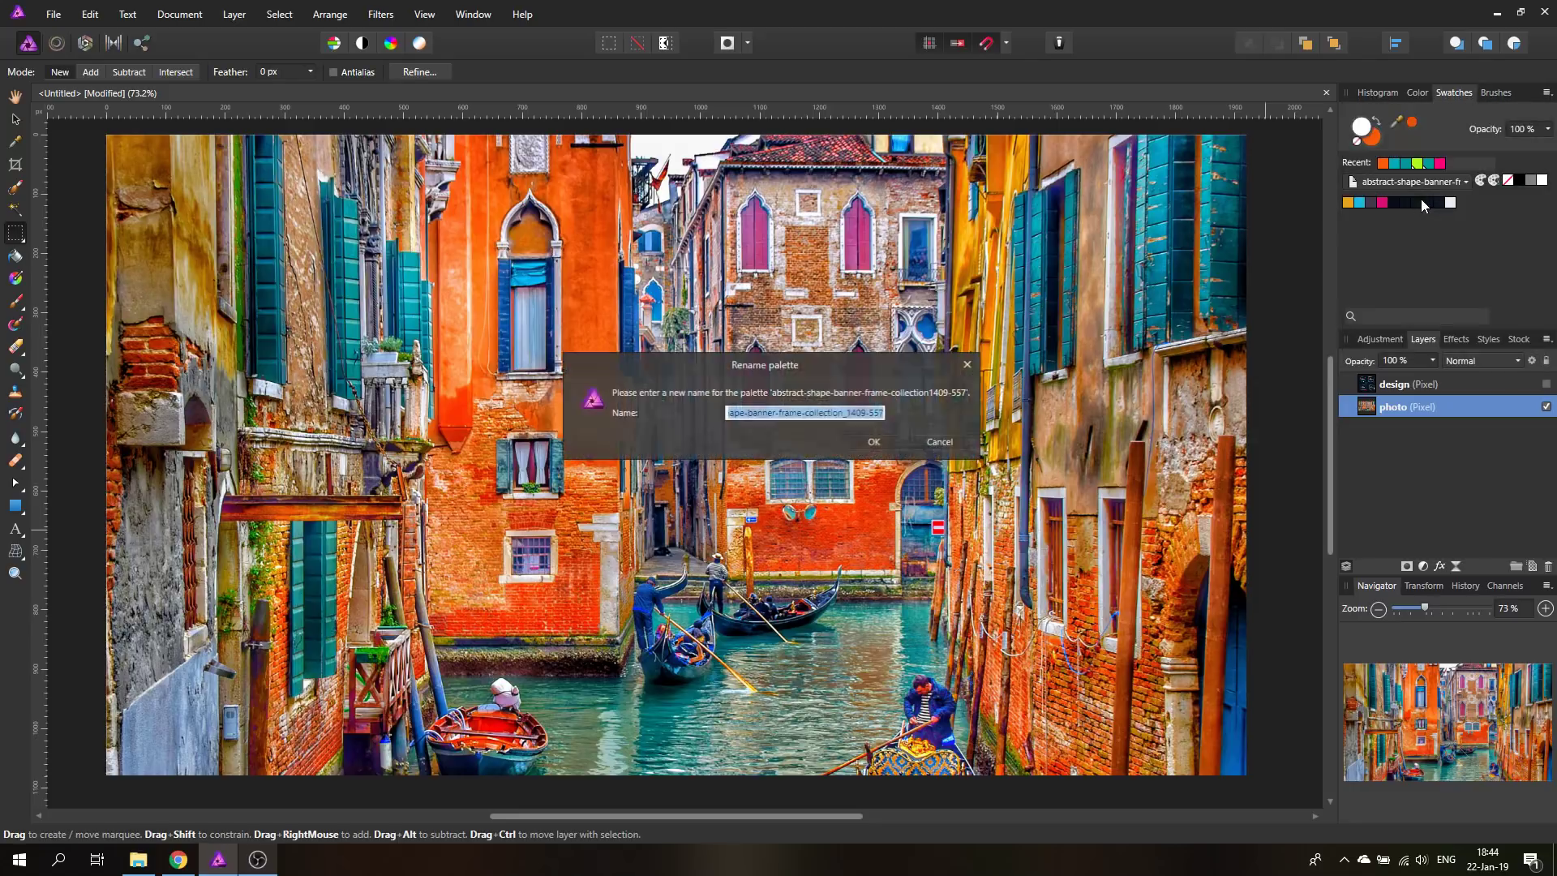
text(Art Design Pa)
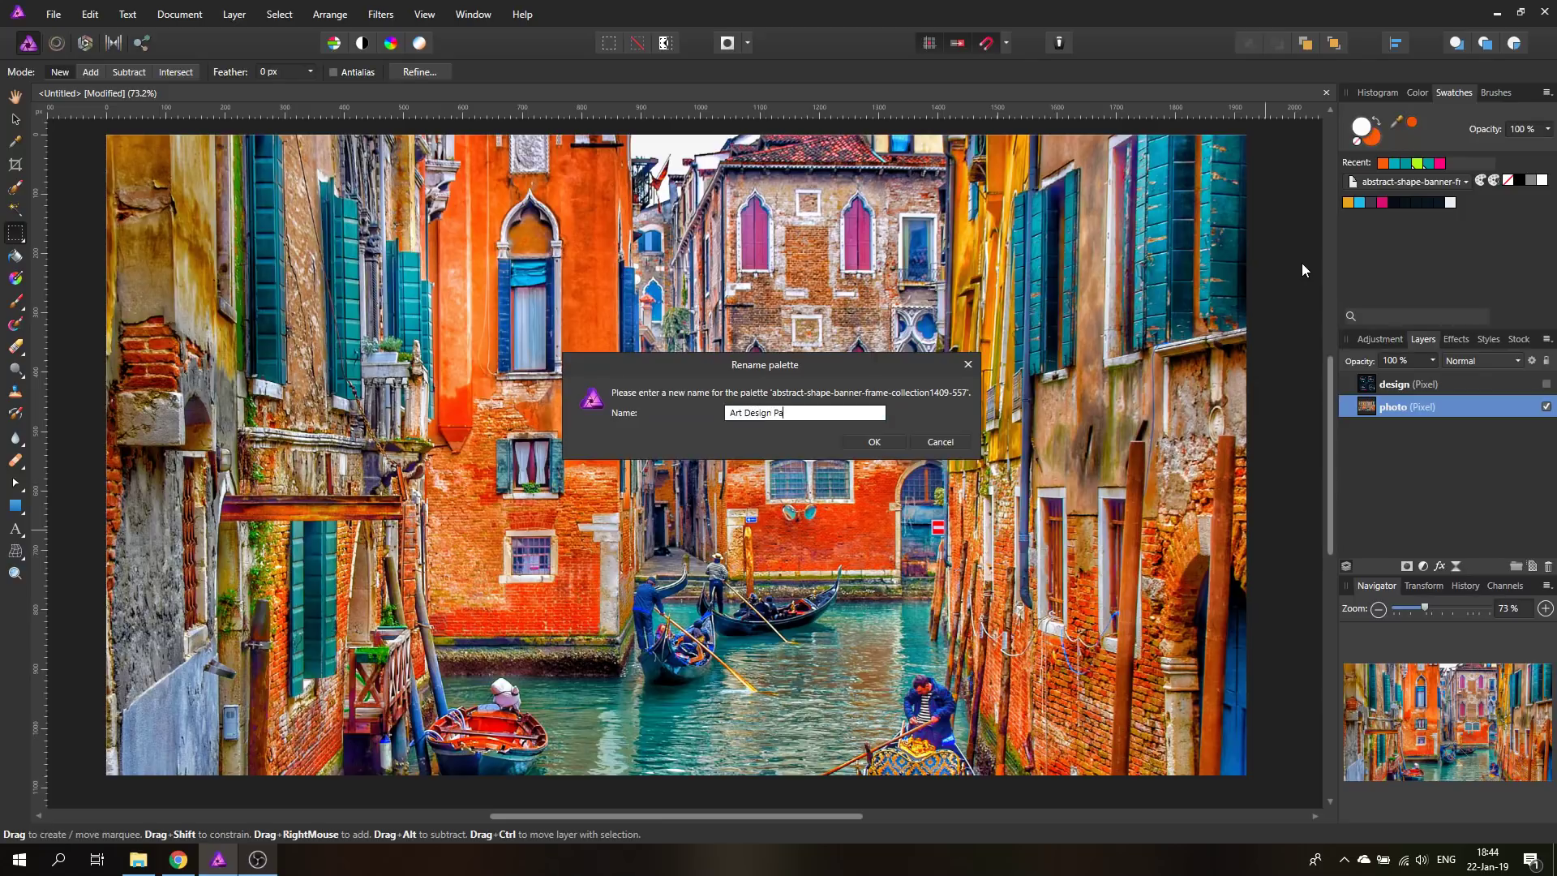
text(l)
key(Return)
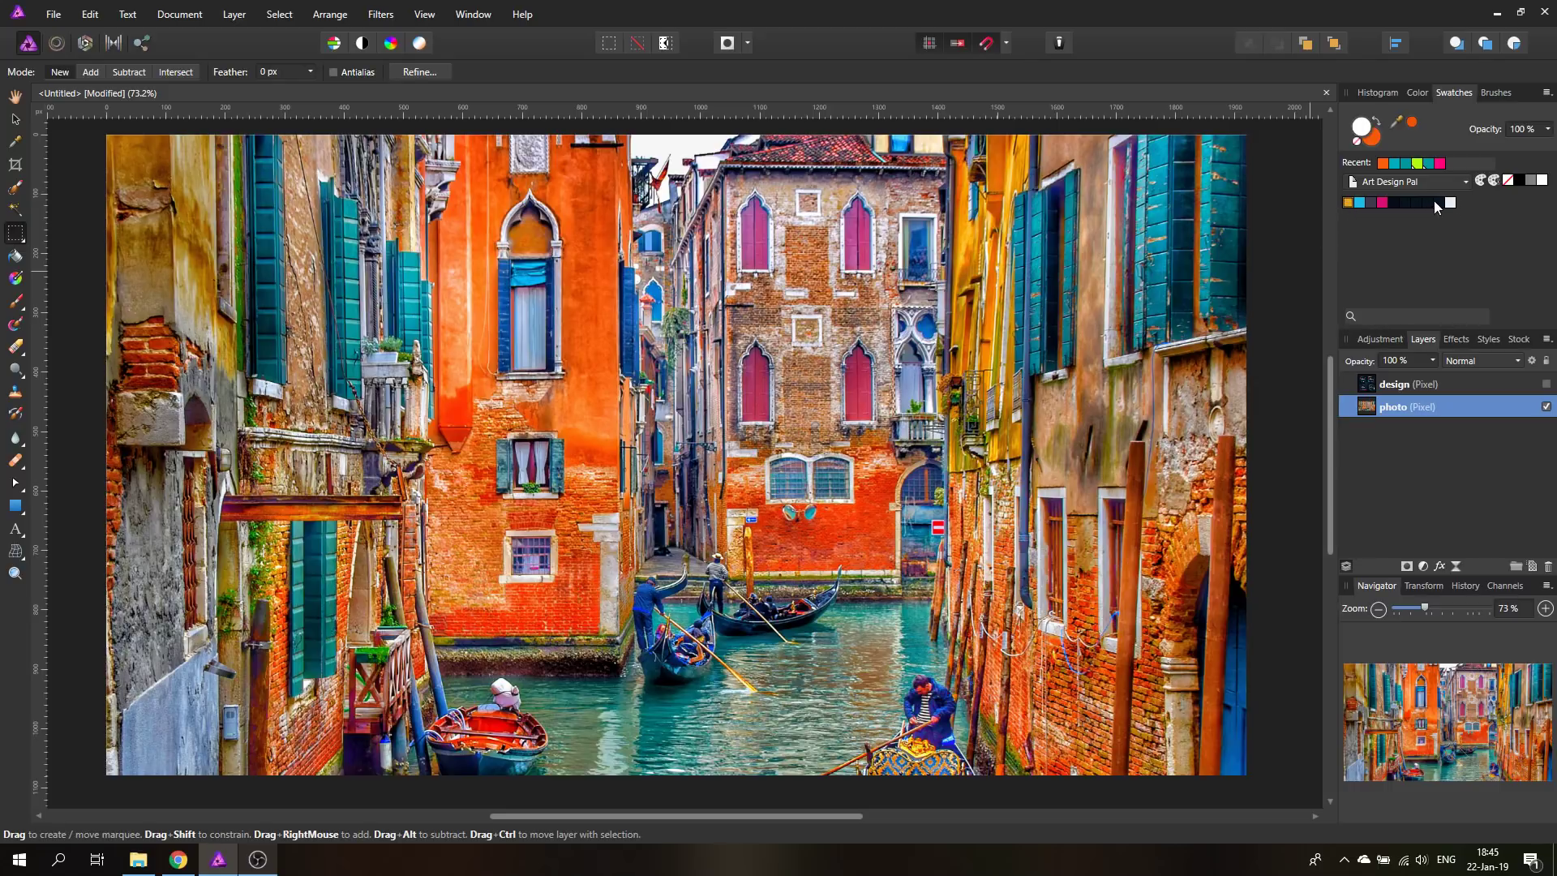
right_click(1350, 211)
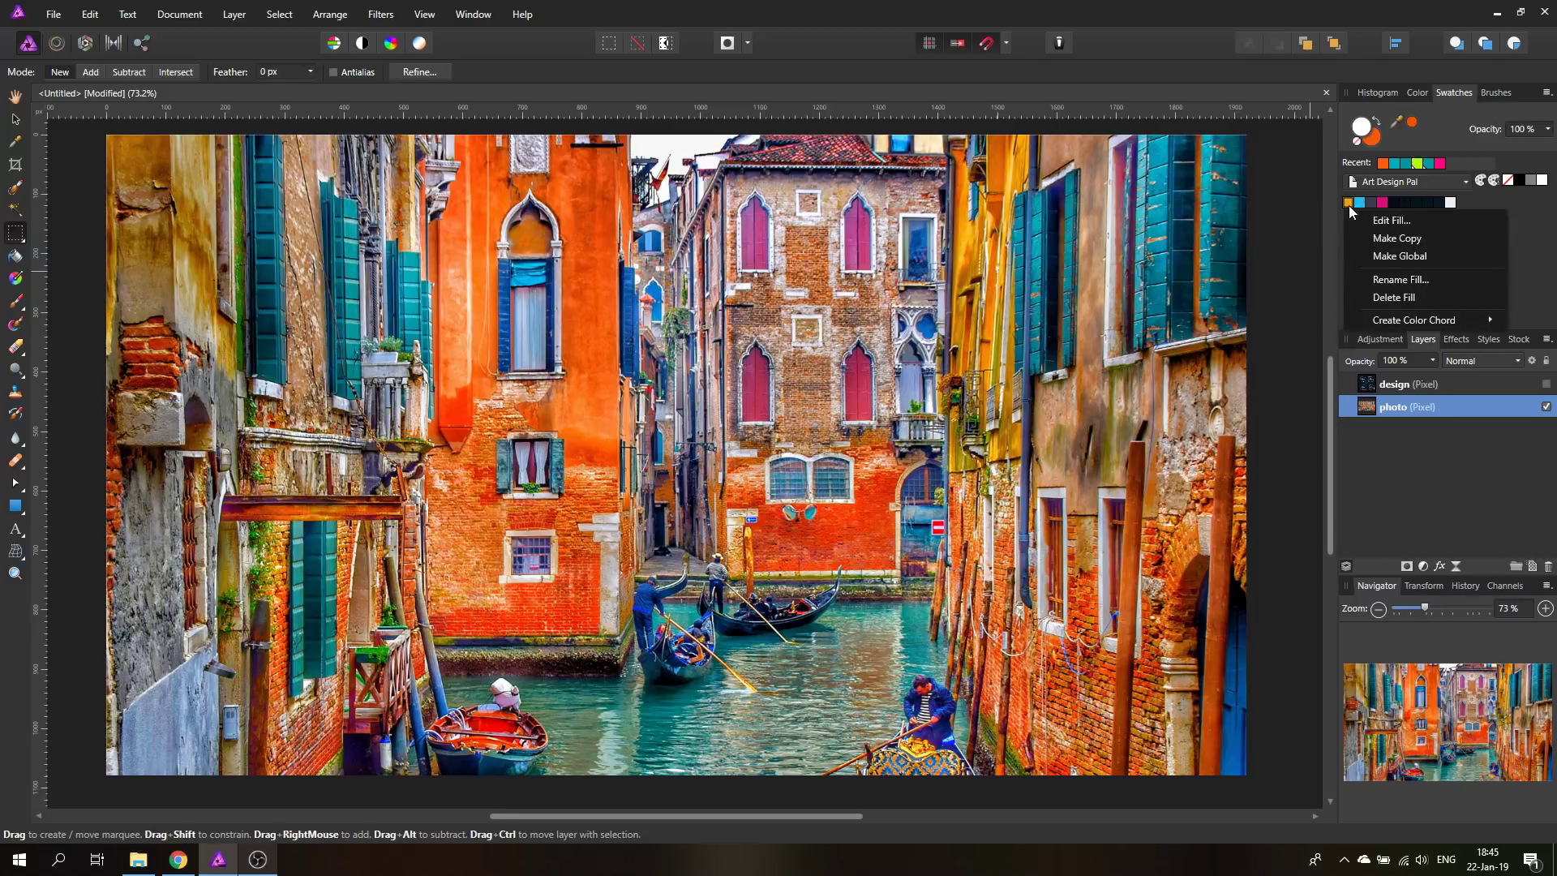
click(1372, 254)
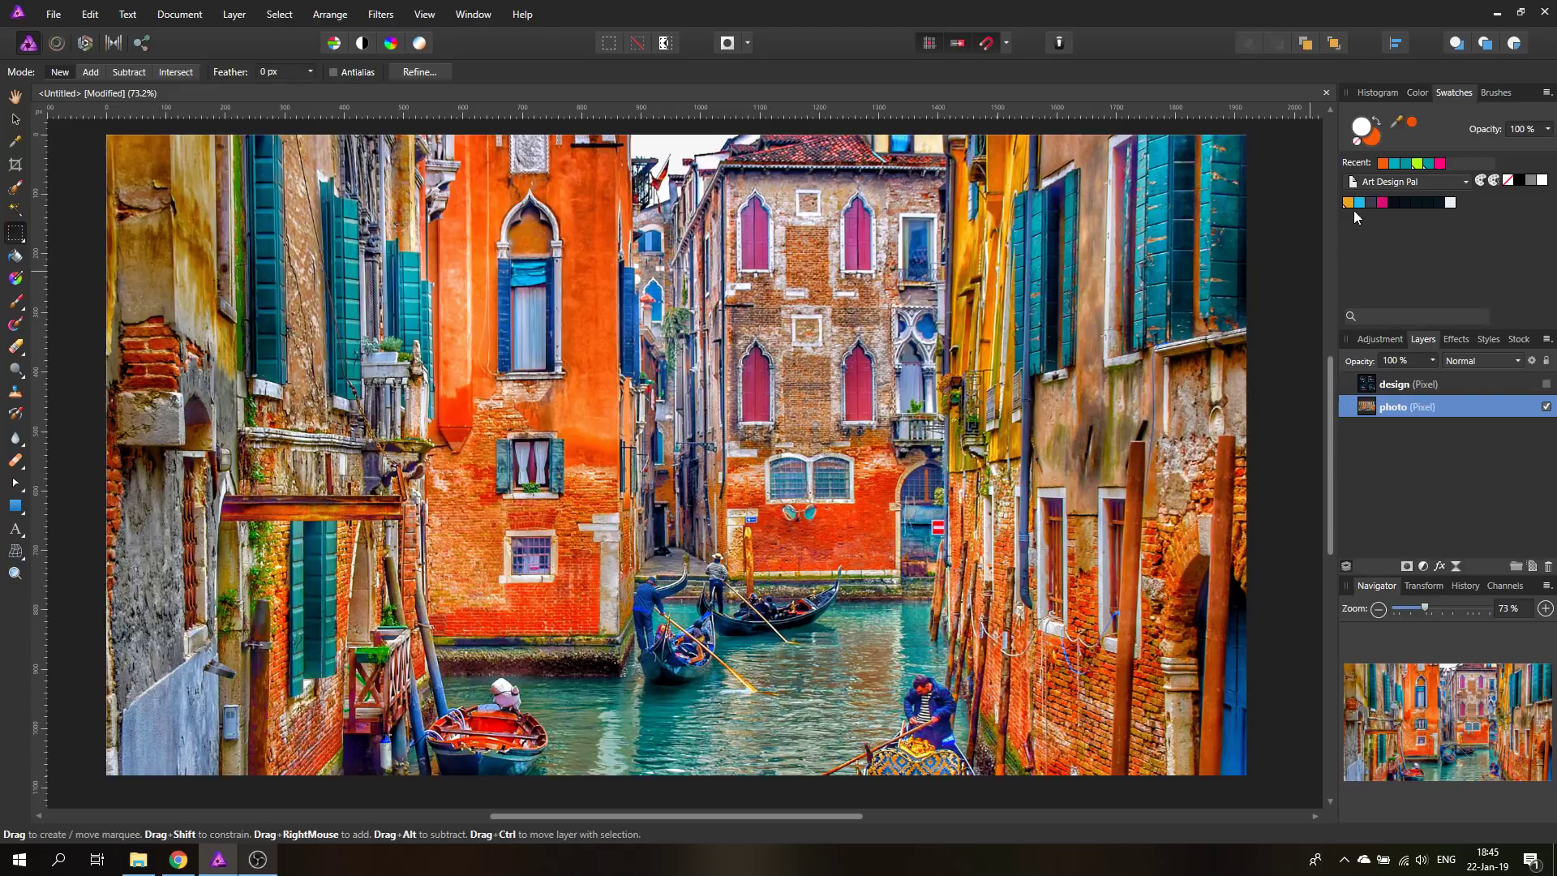
Step: Draw a rectangle over the orange building's arched window and fill it with the global orange swatch from Art Design Pal
click(15, 506)
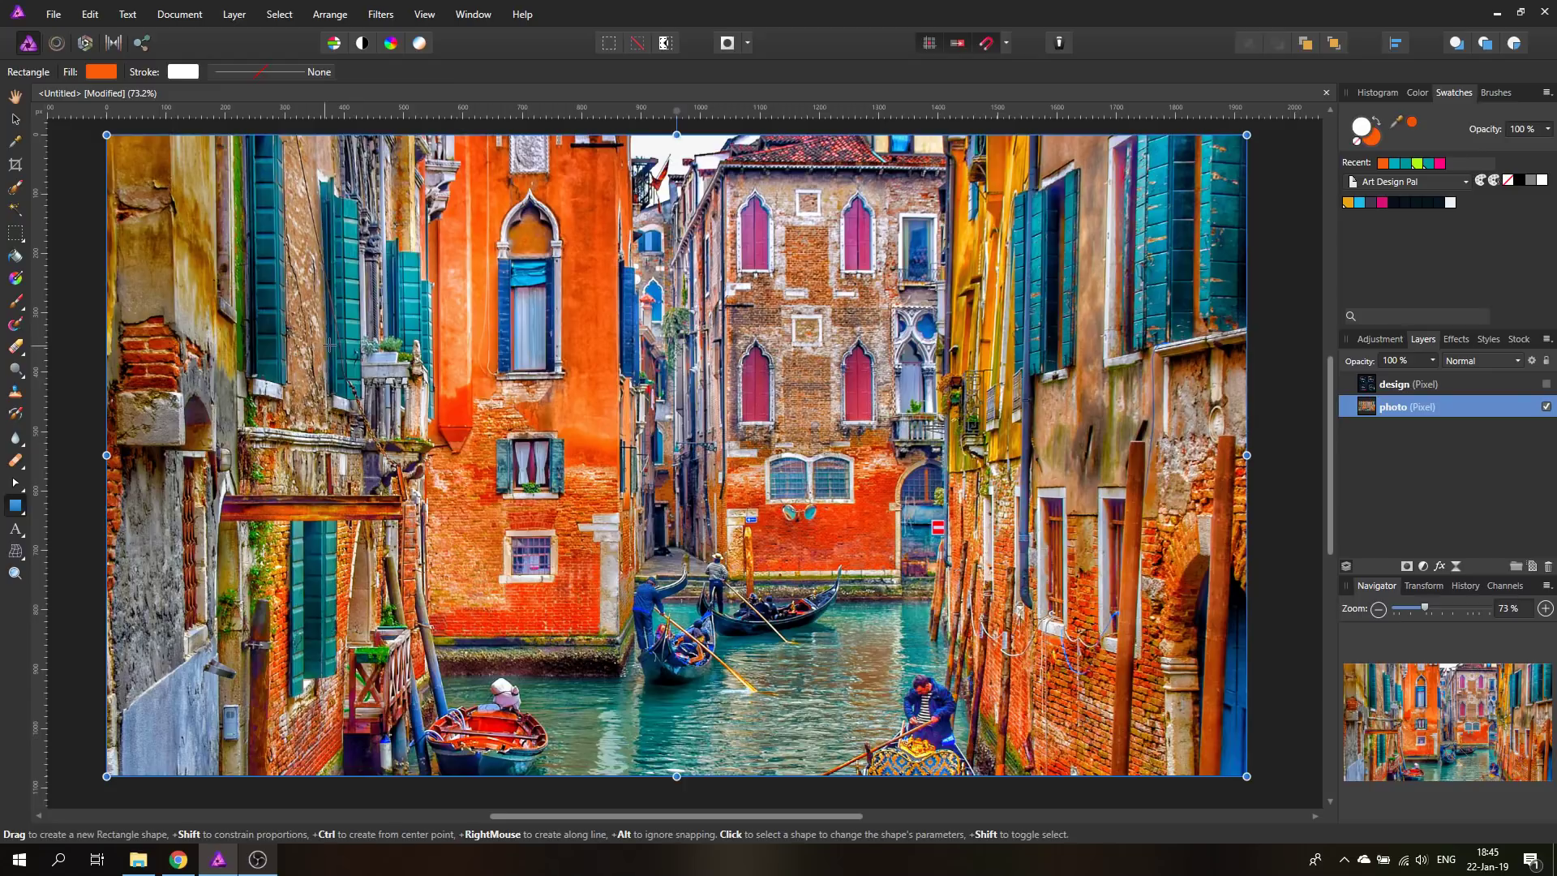
drag(334, 252, 545, 558)
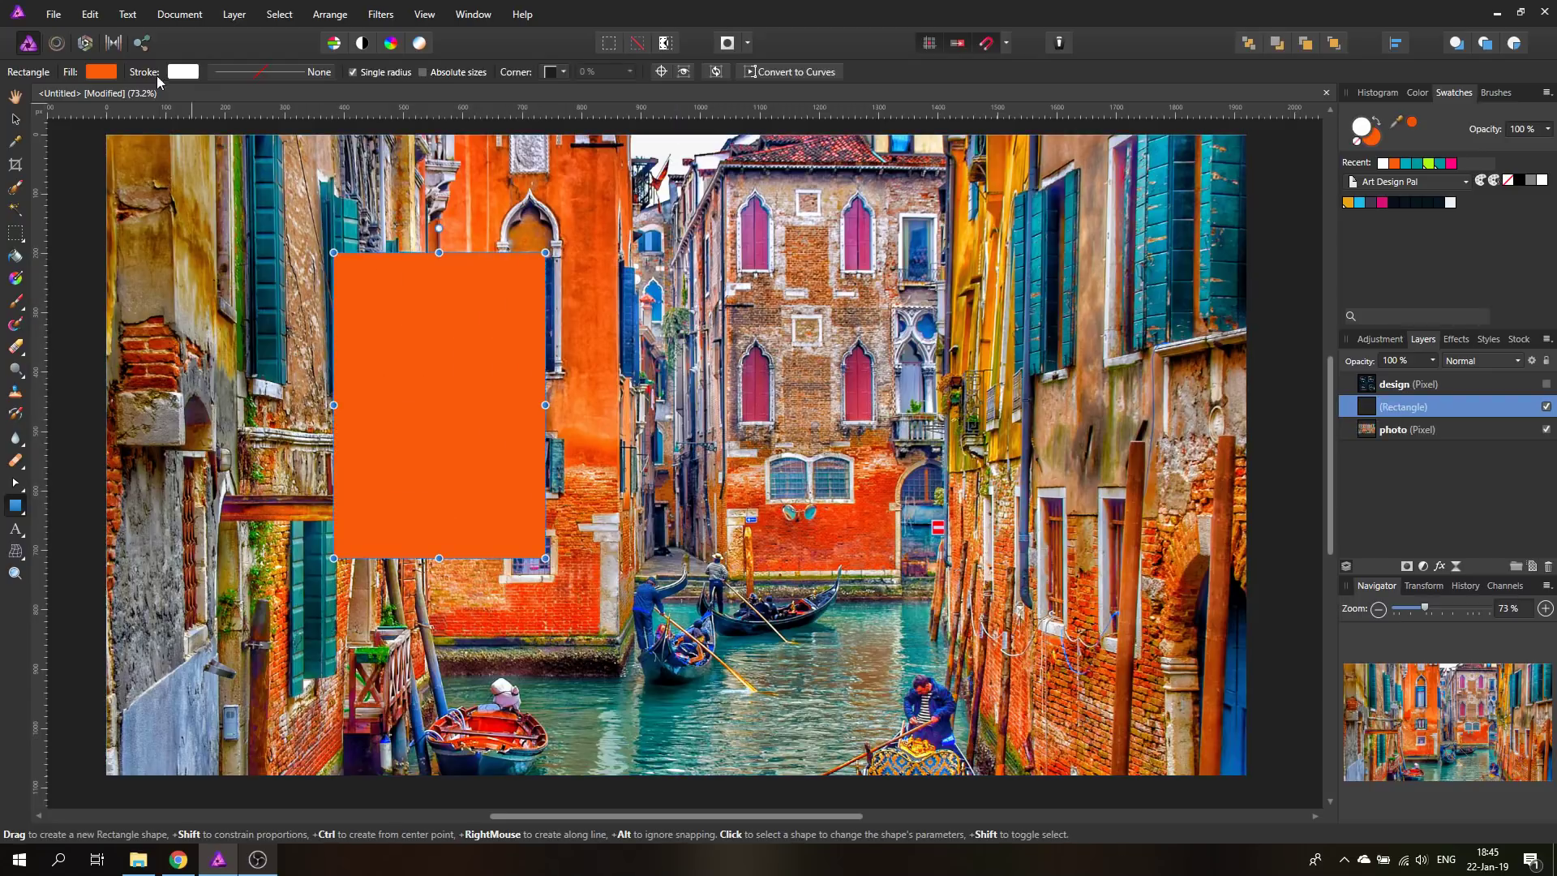
click(103, 73)
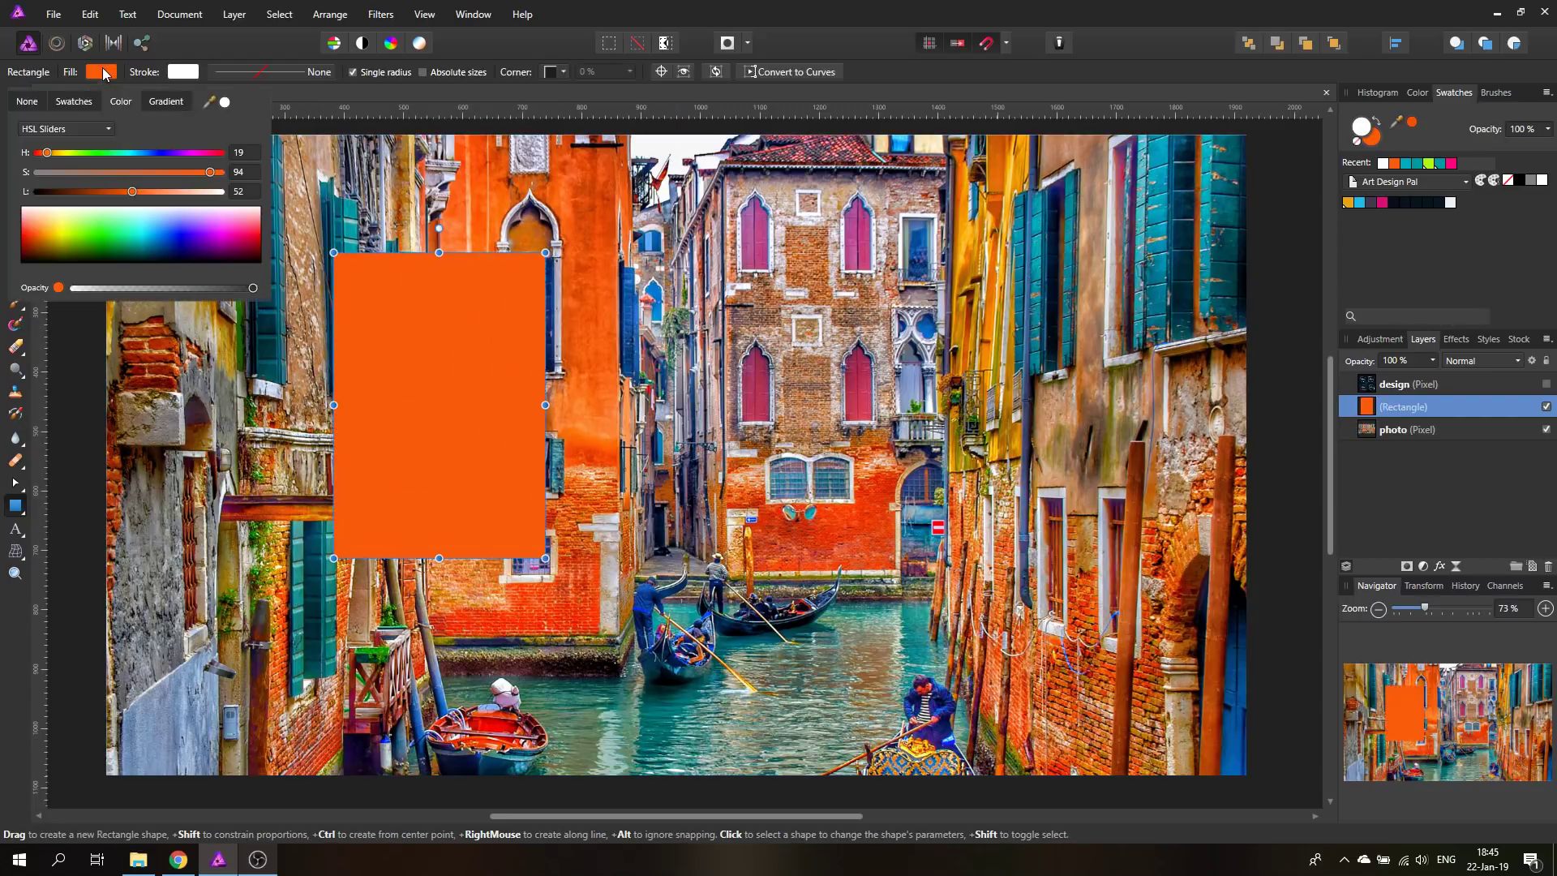
click(74, 100)
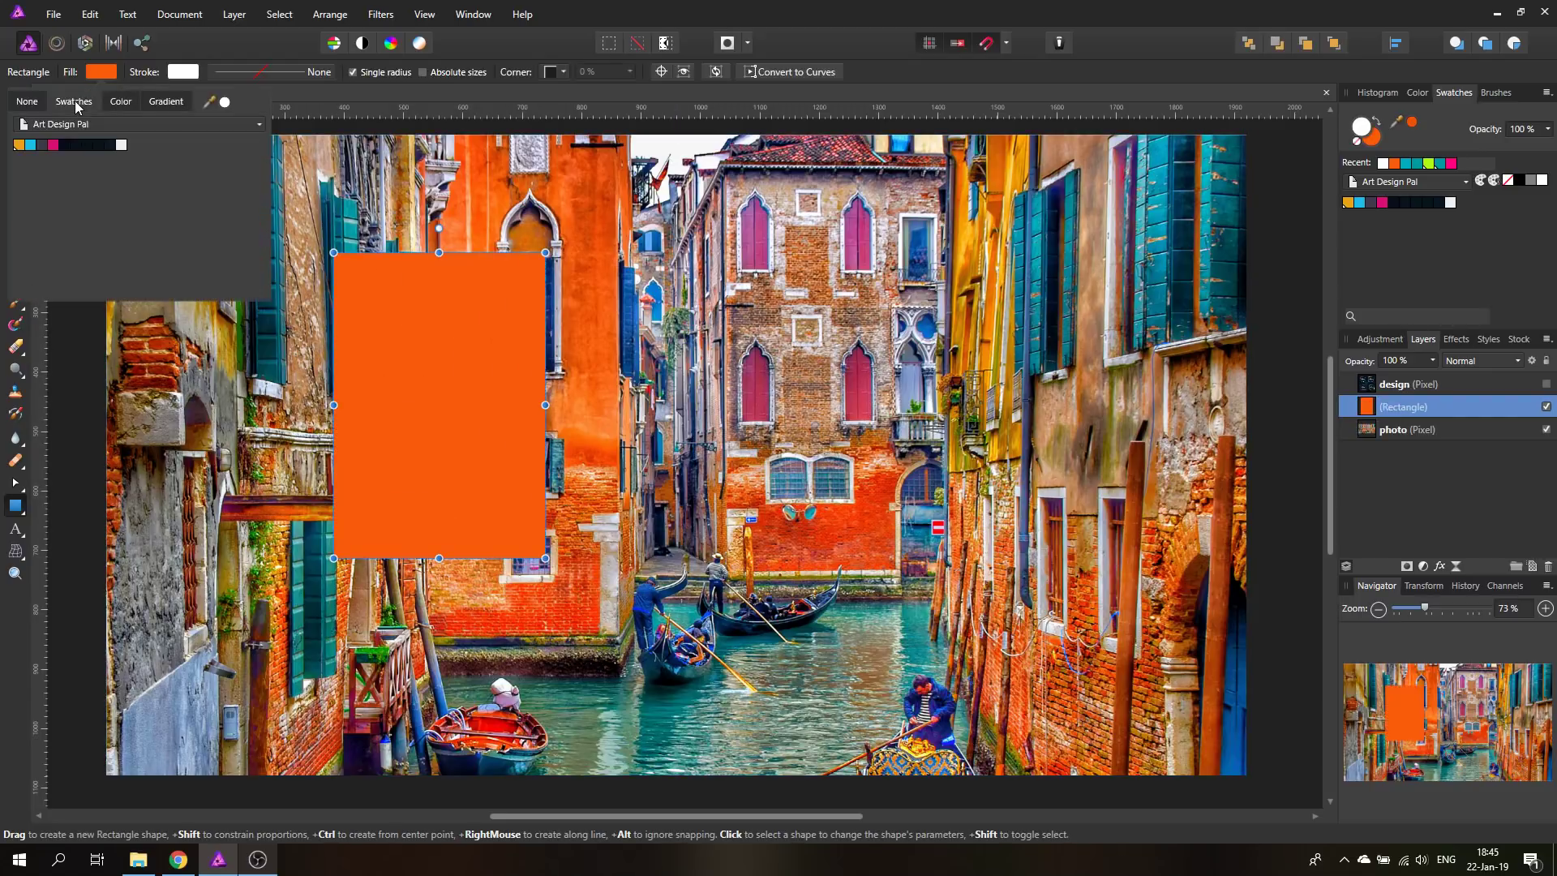
click(20, 146)
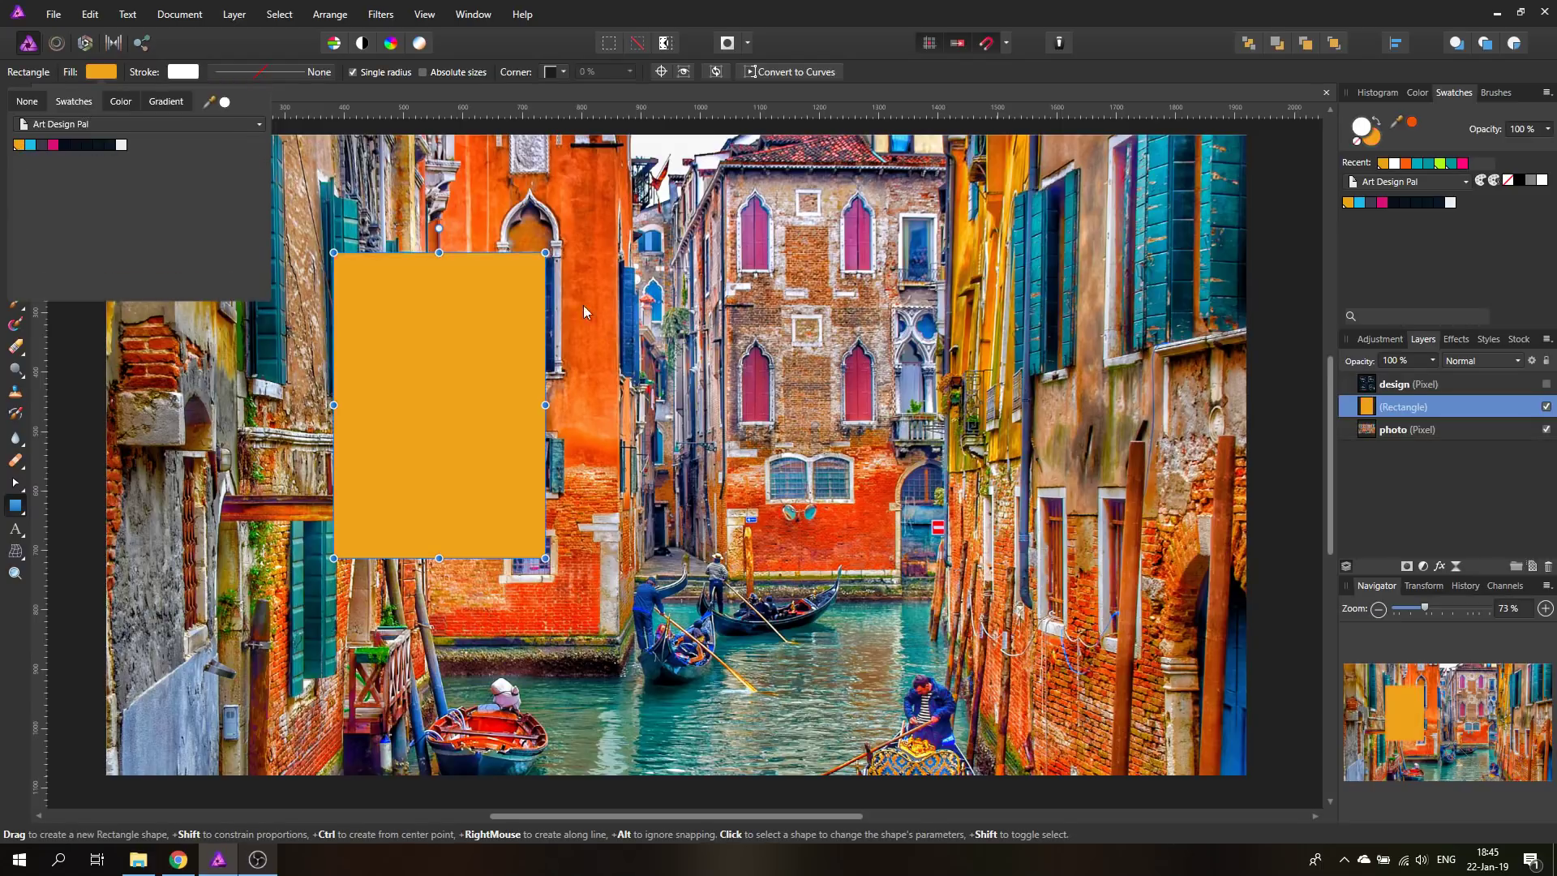
click(573, 203)
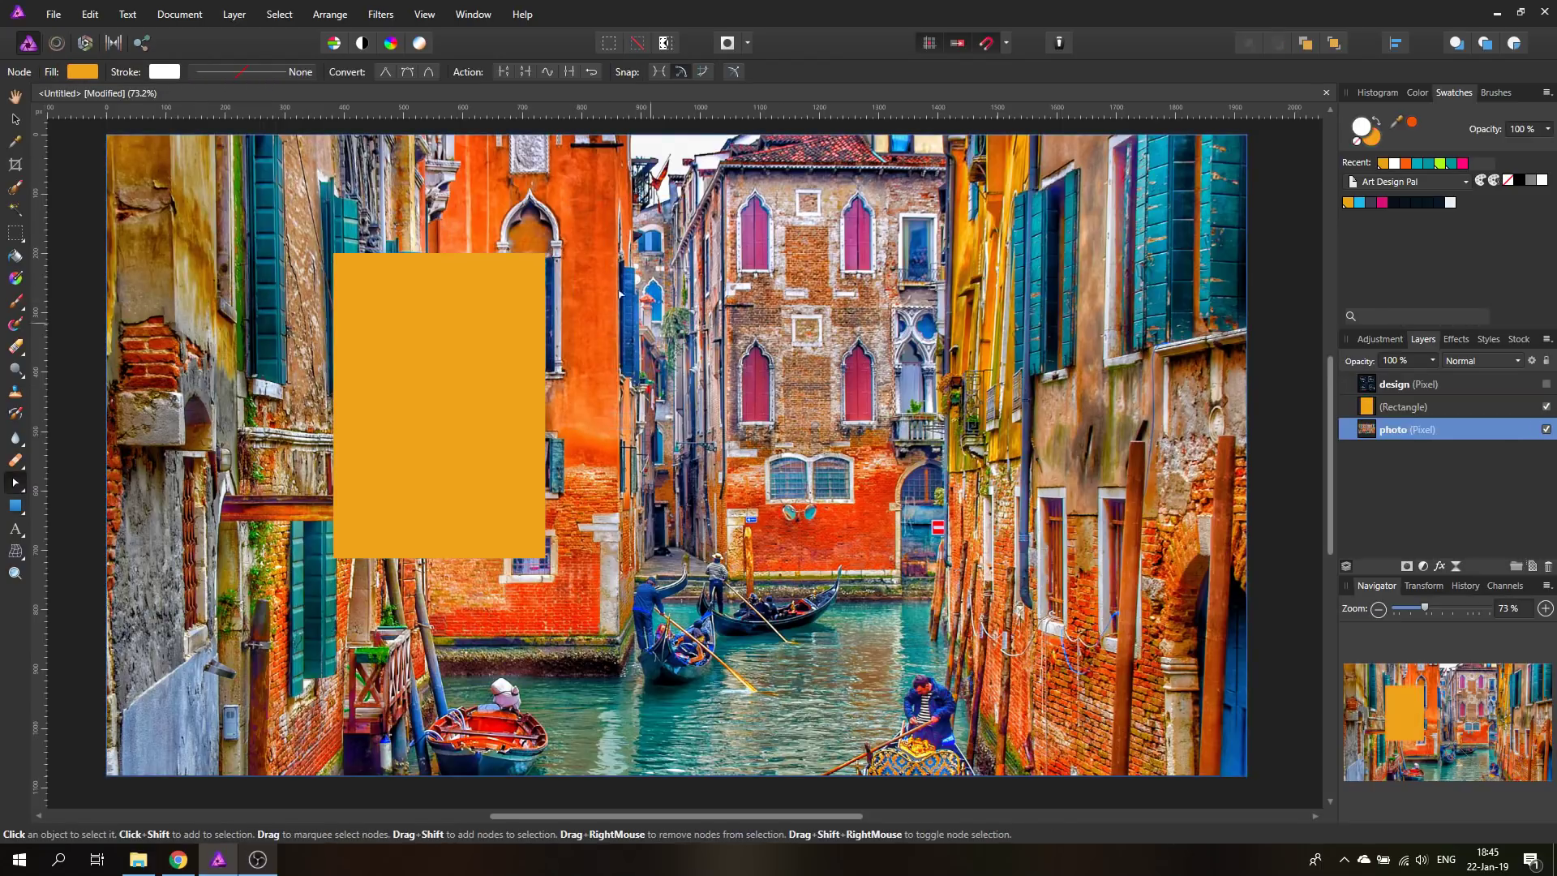
Step: Draw three more orange rectangles side by side between the first rectangle and the right-hand buildings
click(20, 516)
click(20, 514)
drag(598, 227, 669, 482)
drag(735, 312, 821, 519)
drag(903, 273, 1037, 531)
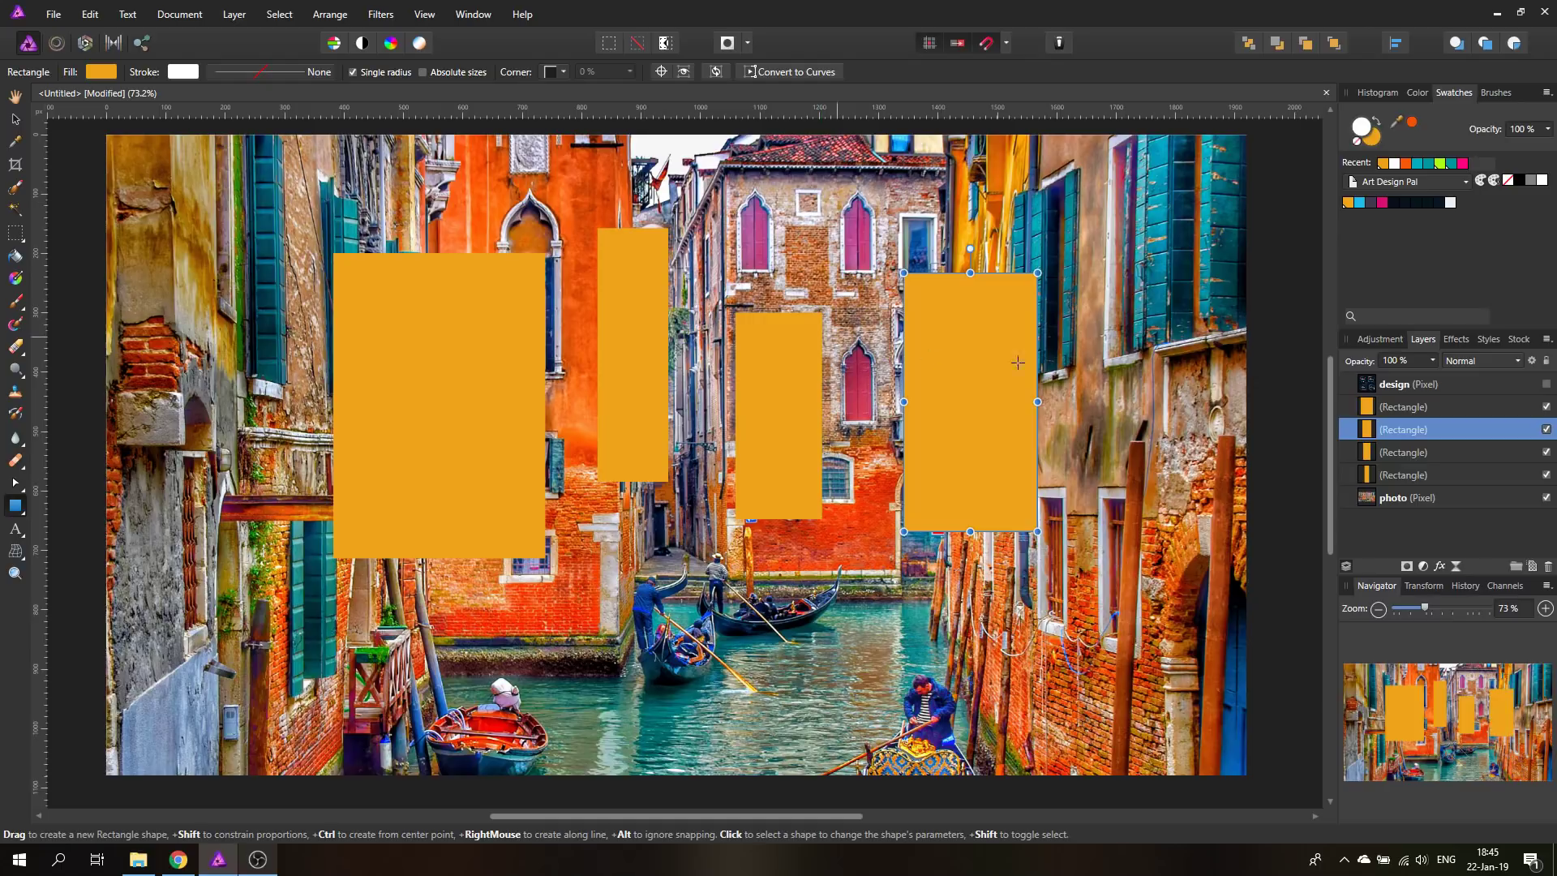
Step: Edit the global orange swatch to a teal green with H 165, S 84 and L 44
double_click(1345, 205)
click(1344, 329)
click(1307, 339)
click(1286, 333)
mouse_move(1286, 333)
mouse_down()
mouse_move(1406, 347)
mouse_move(1410, 324)
mouse_move(1368, 343)
mouse_move(1312, 334)
mouse_move(1339, 333)
mouse_up()
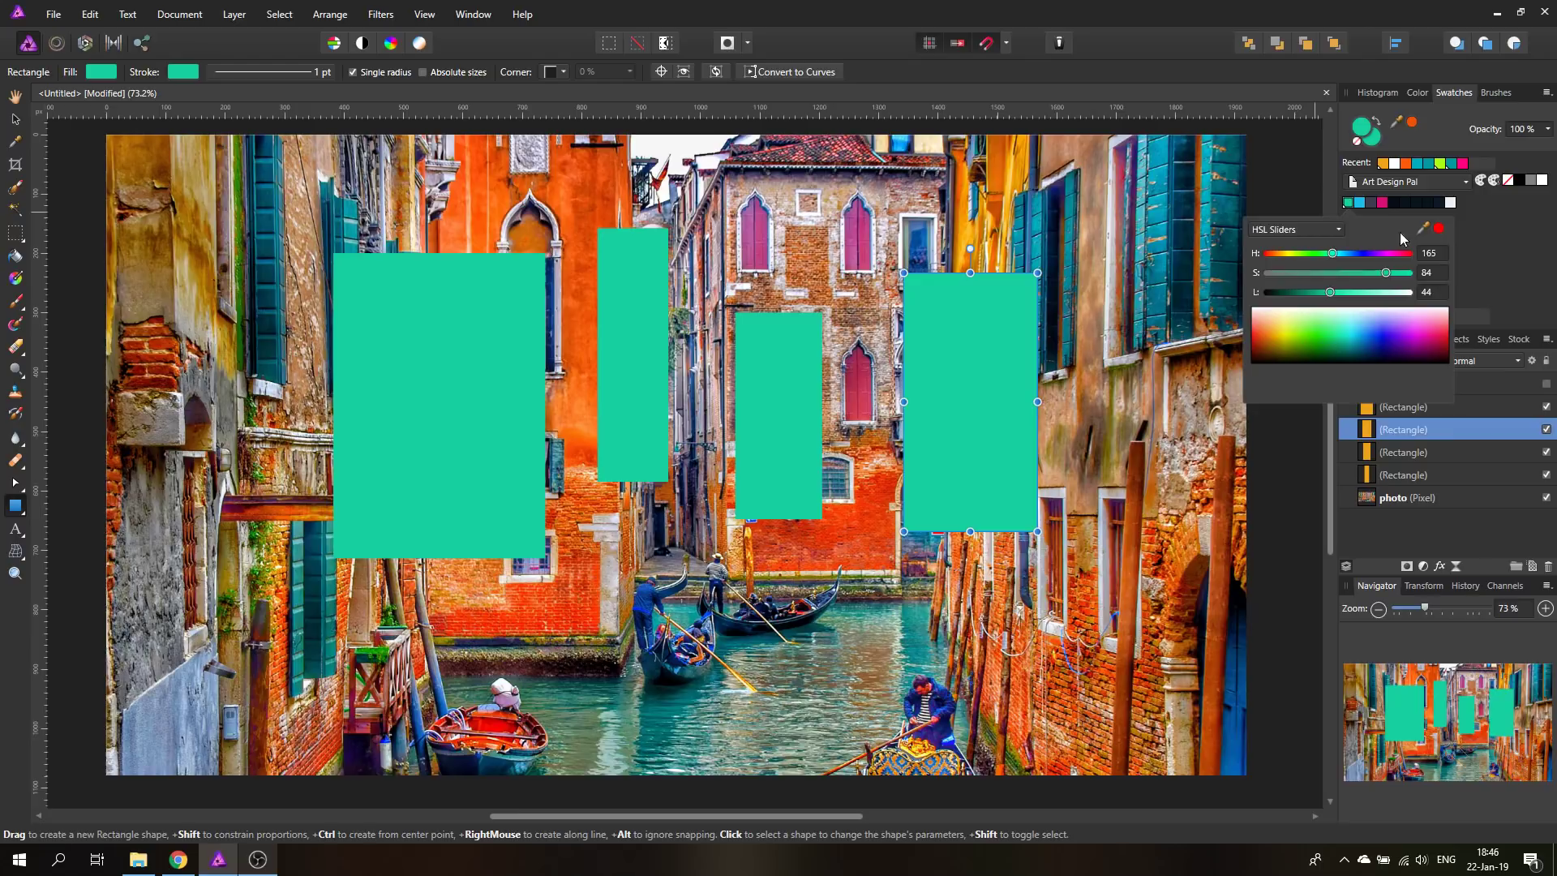
click(1349, 203)
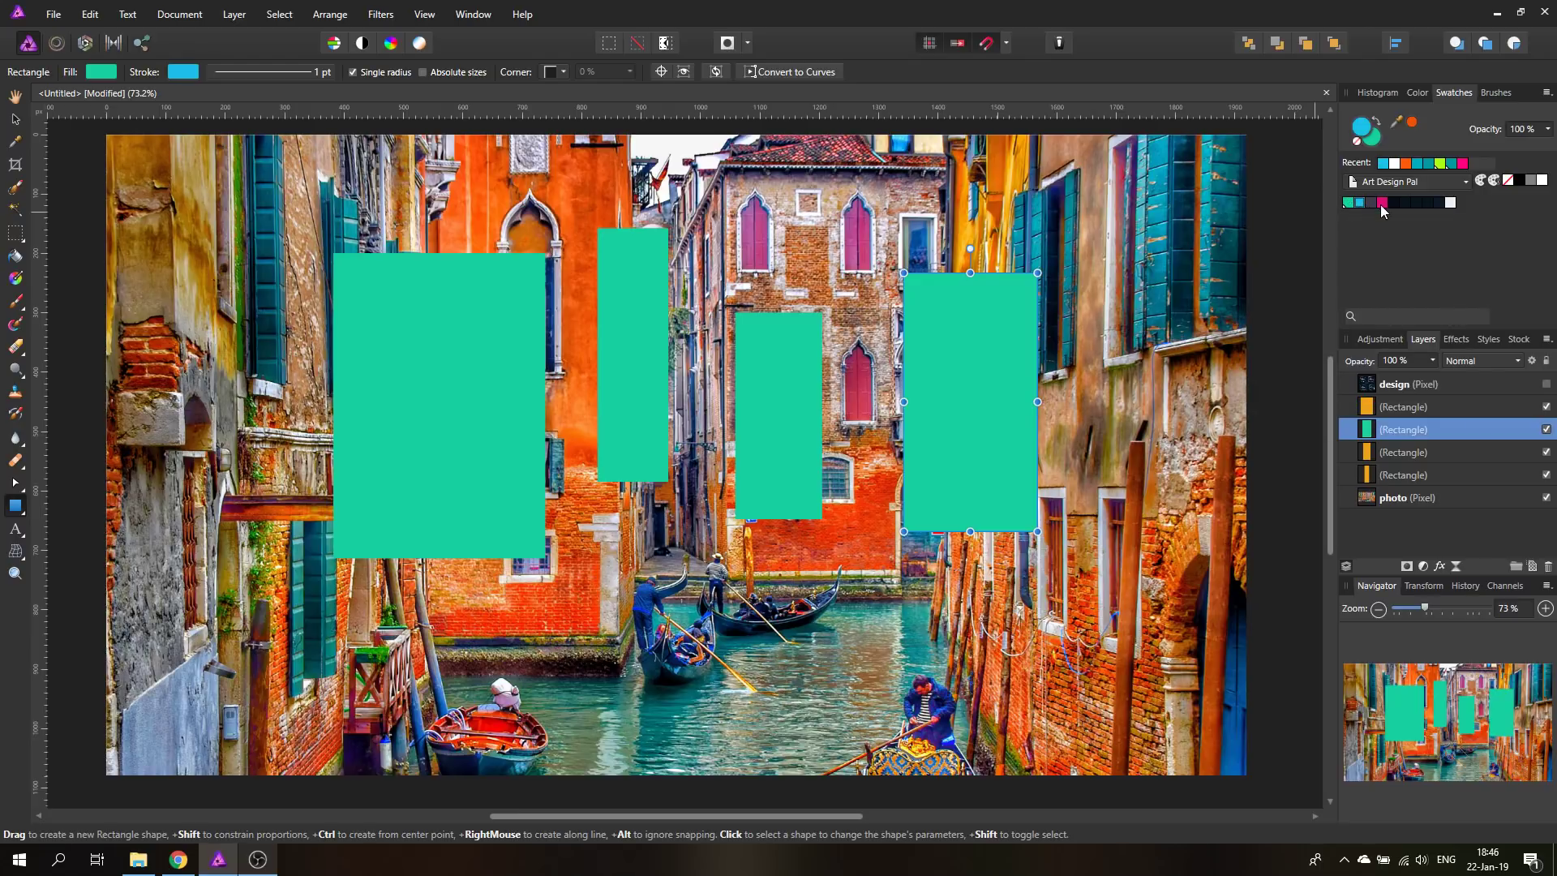
Step: Draw a rectangle over the left-hand wall filled with the non-global magenta swatch and move it over the canal in the image centre
click(1382, 203)
drag(144, 385, 334, 680)
click(109, 73)
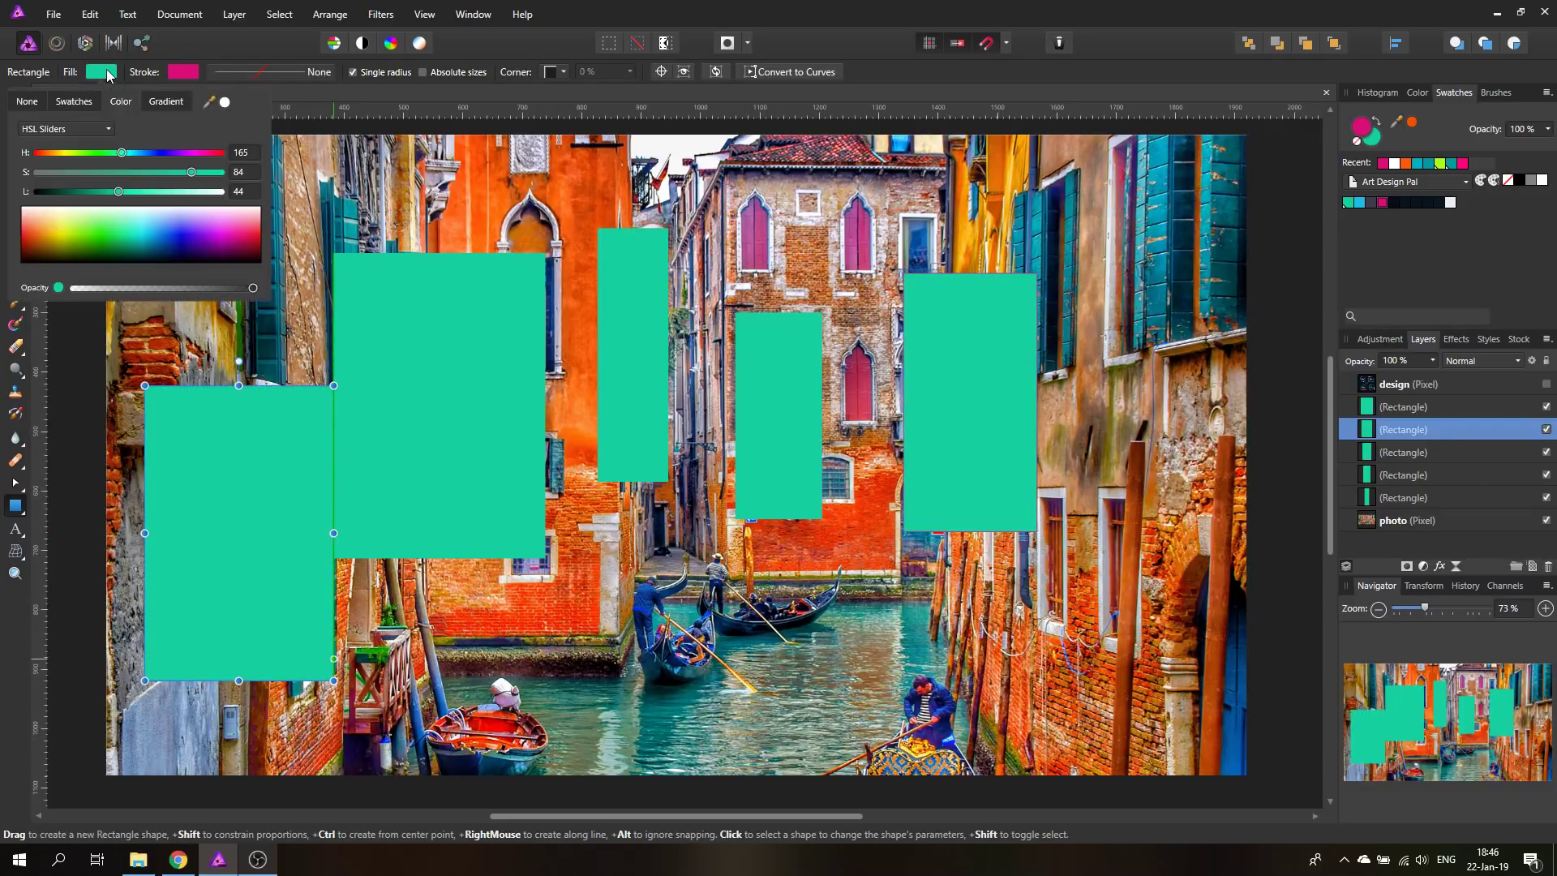
click(74, 101)
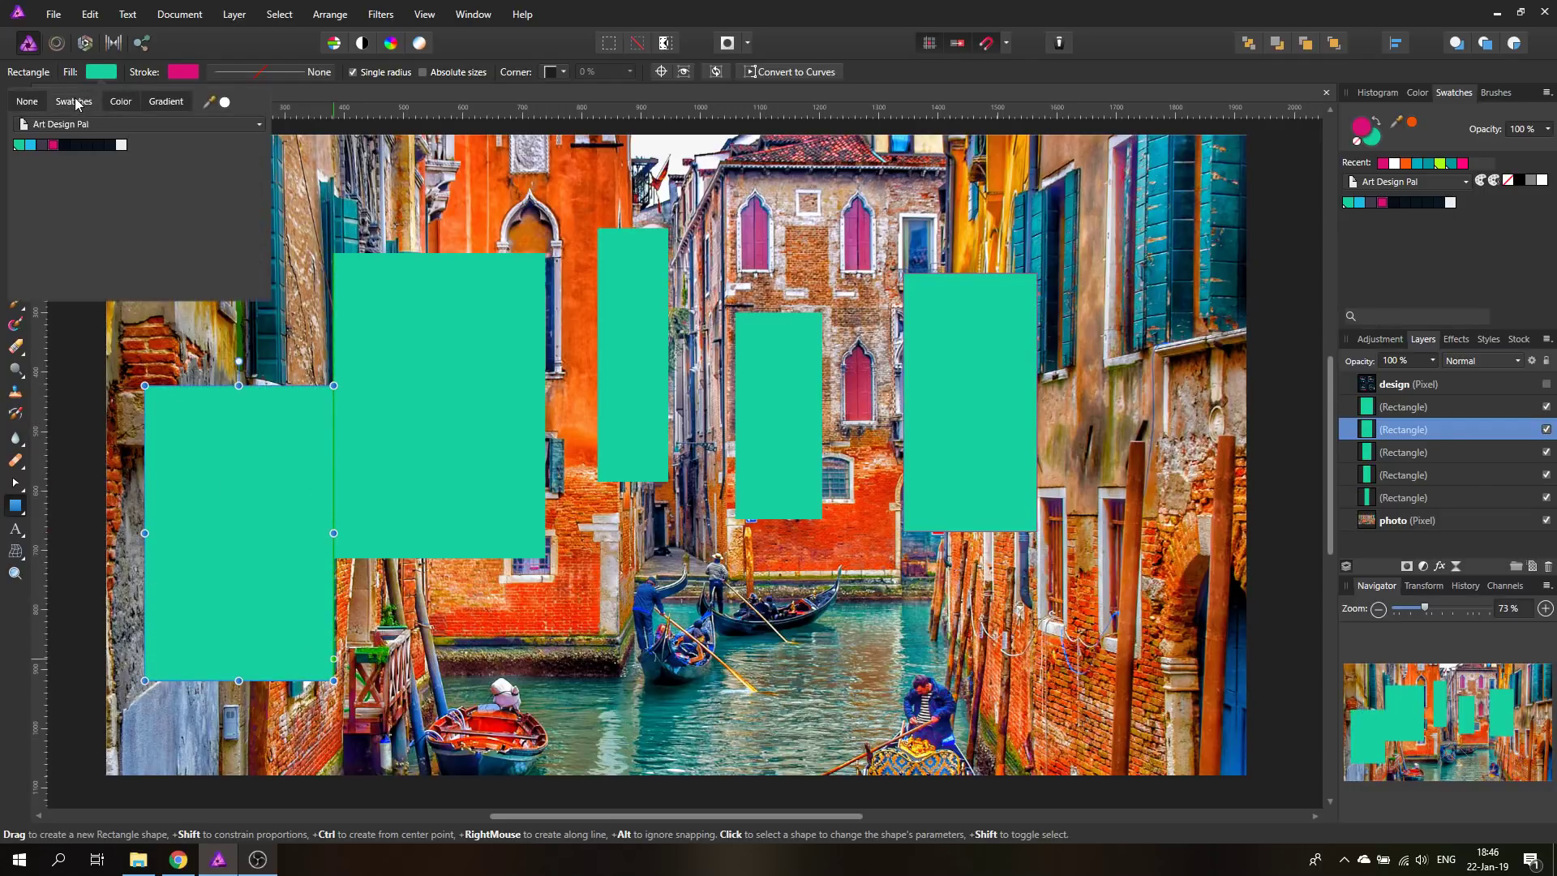
click(52, 146)
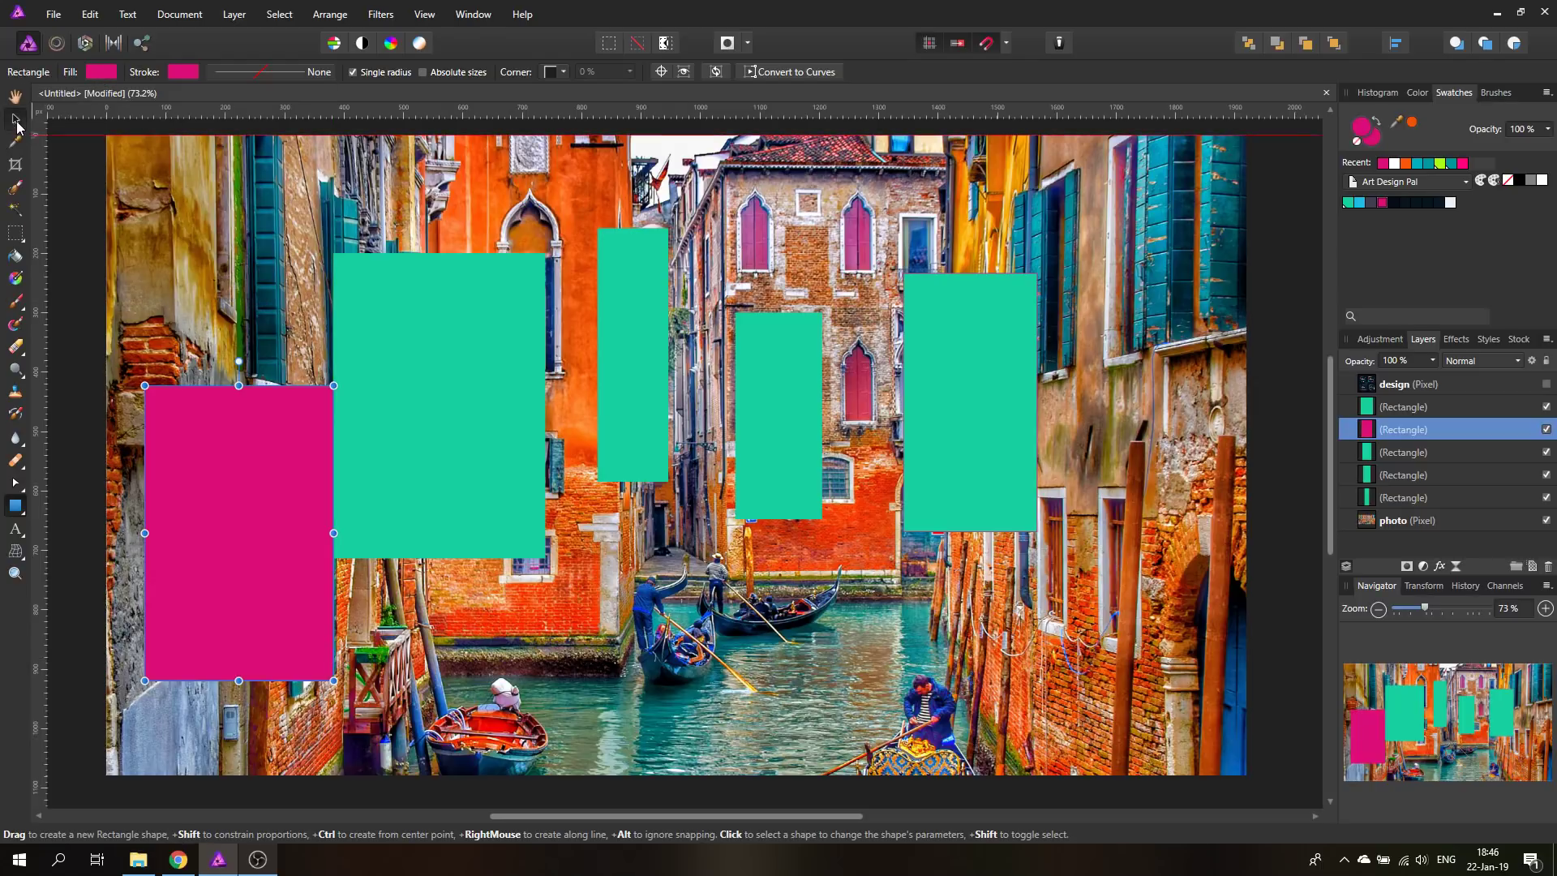
click(15, 119)
drag(240, 487, 713, 497)
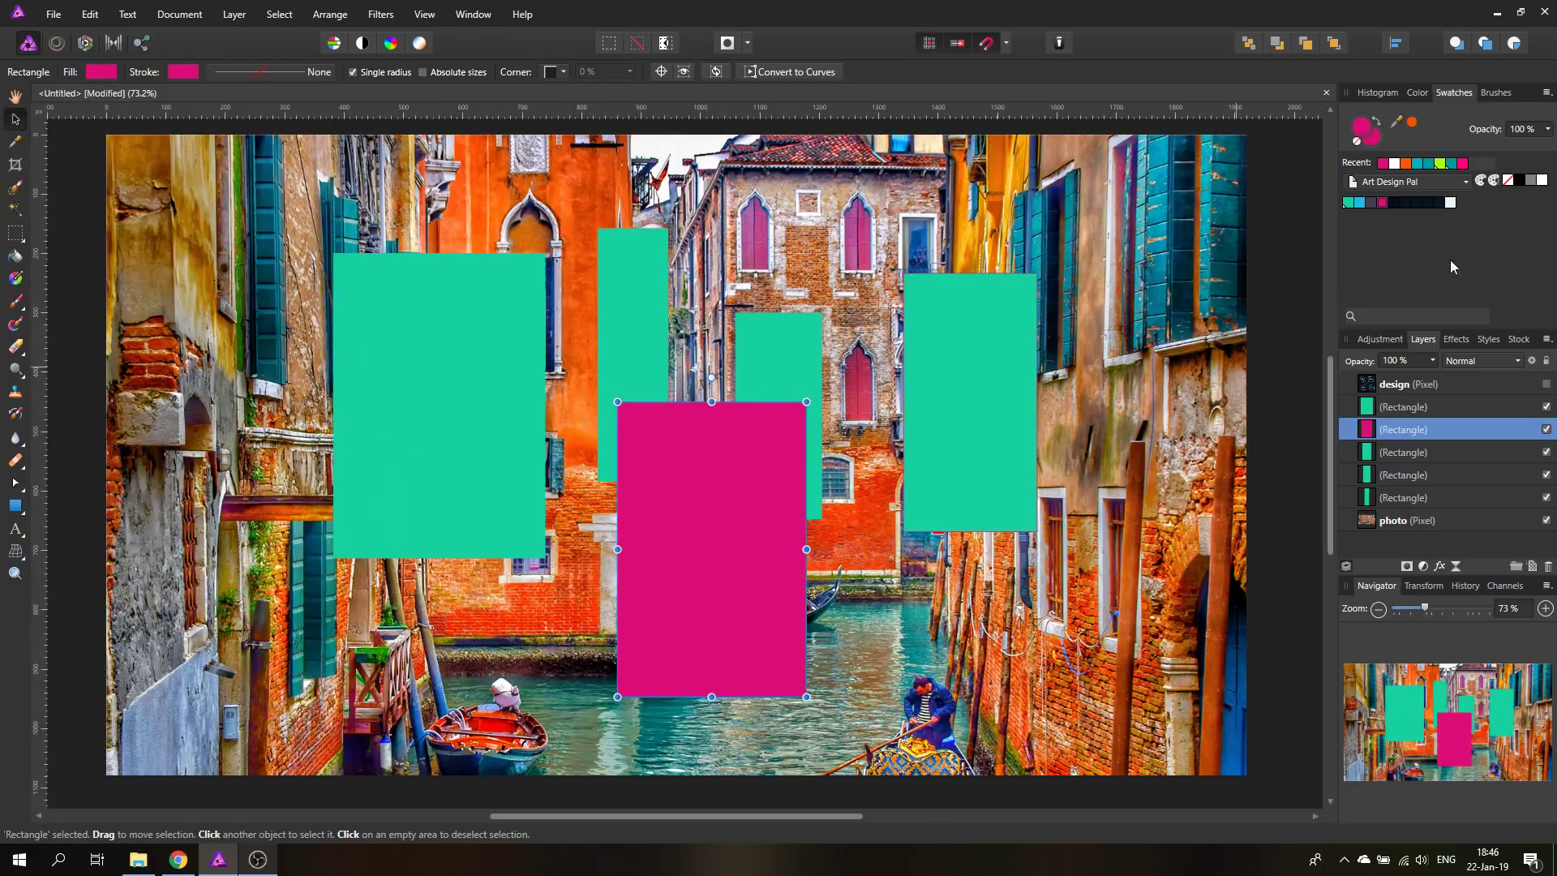
Step: Edit the non-global magenta swatch to a blue with H 215, S 86 and L 46
double_click(1382, 202)
click(1371, 332)
drag(1289, 363, 1406, 345)
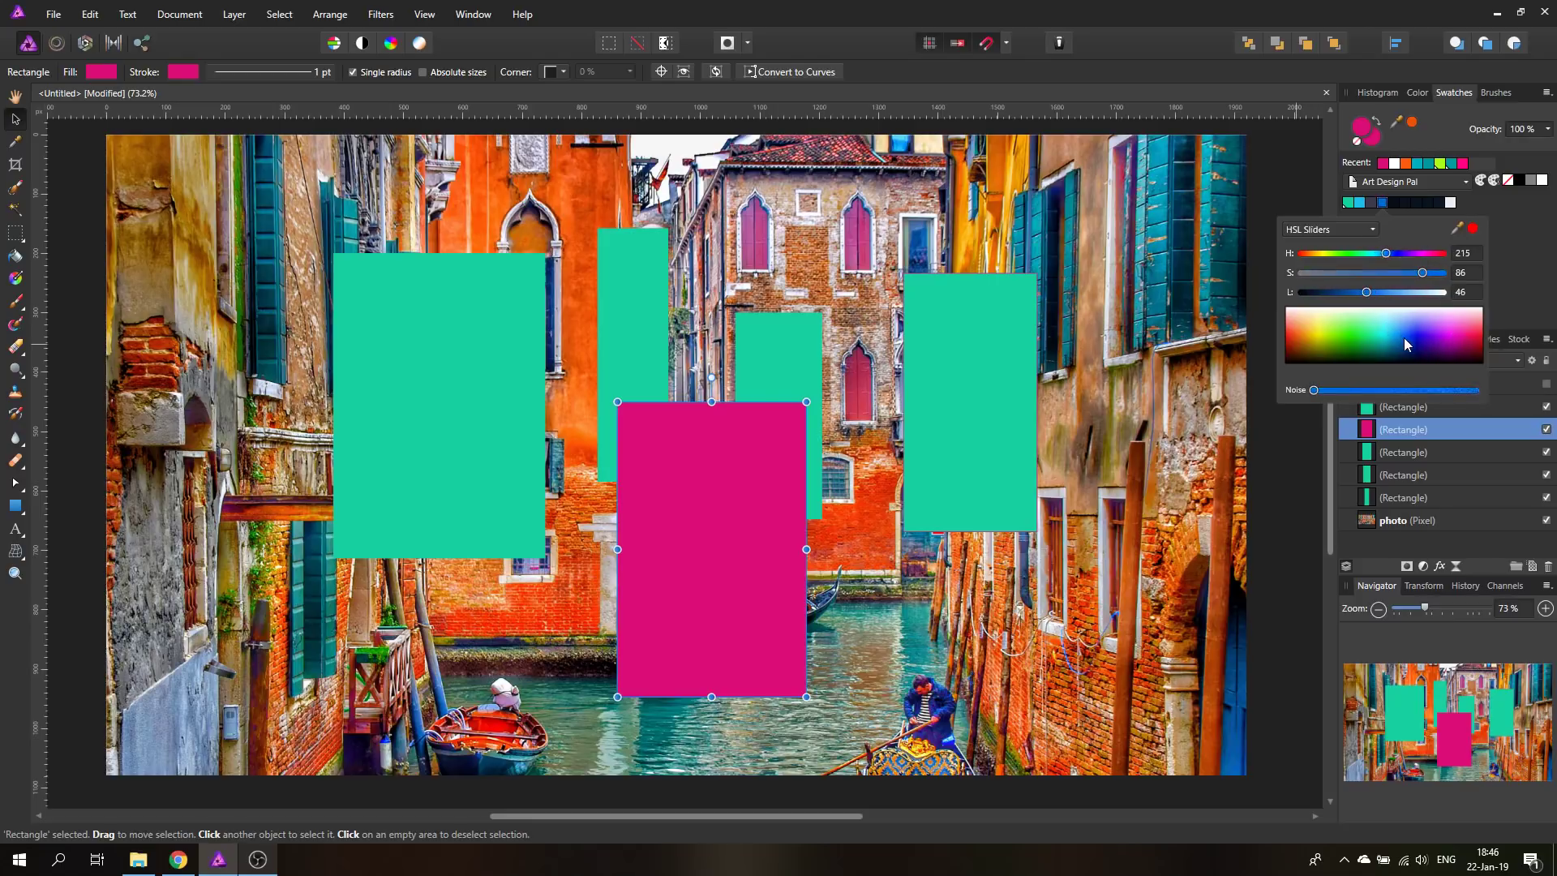
click(1518, 265)
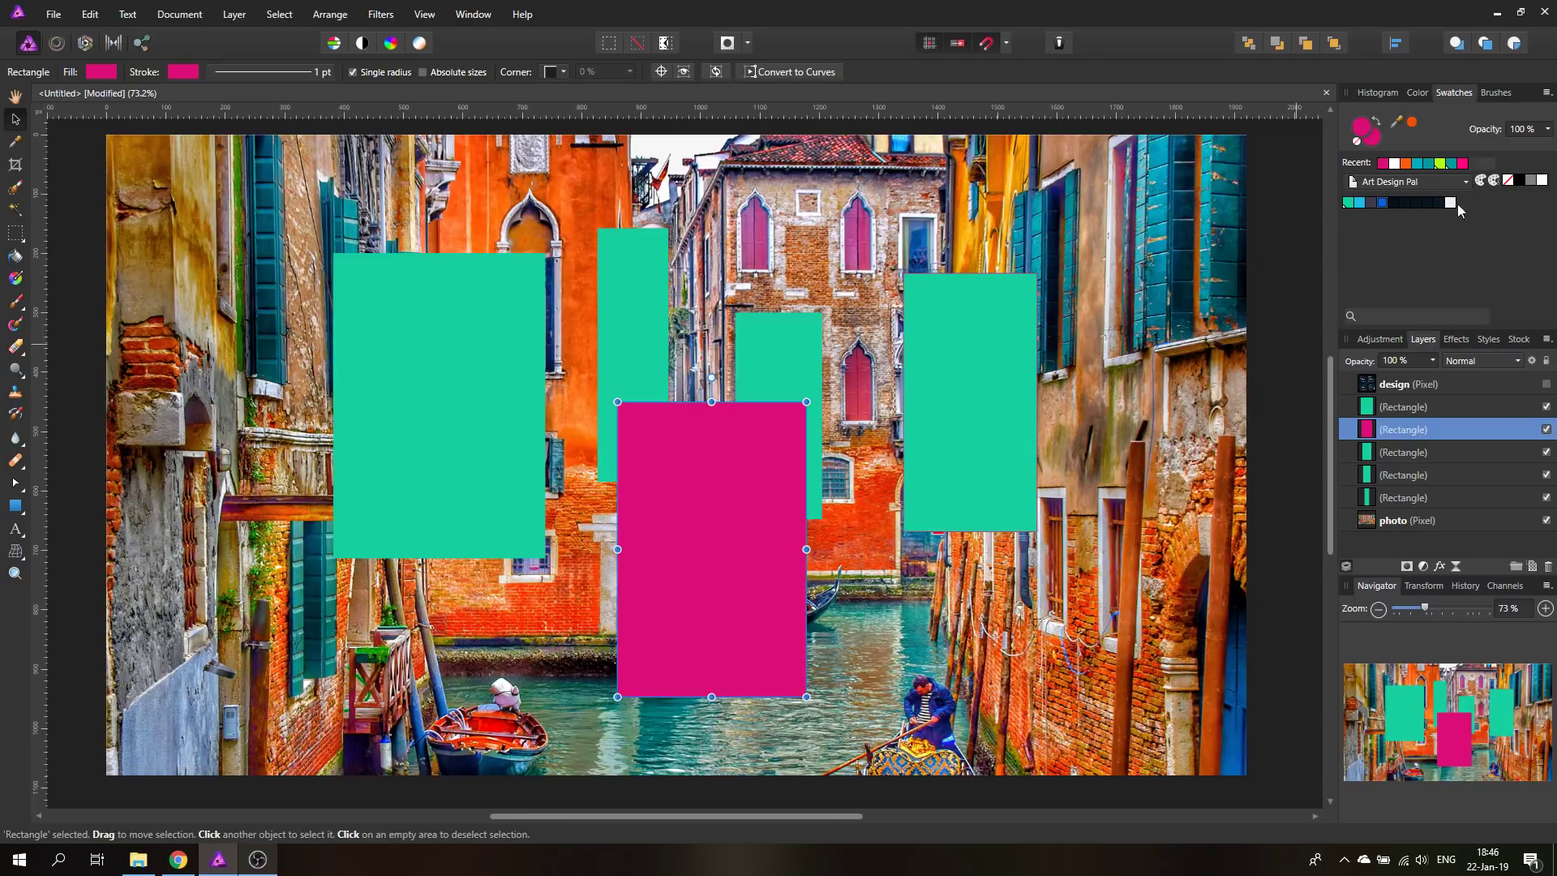
Step: Add a new empty document palette
click(1427, 180)
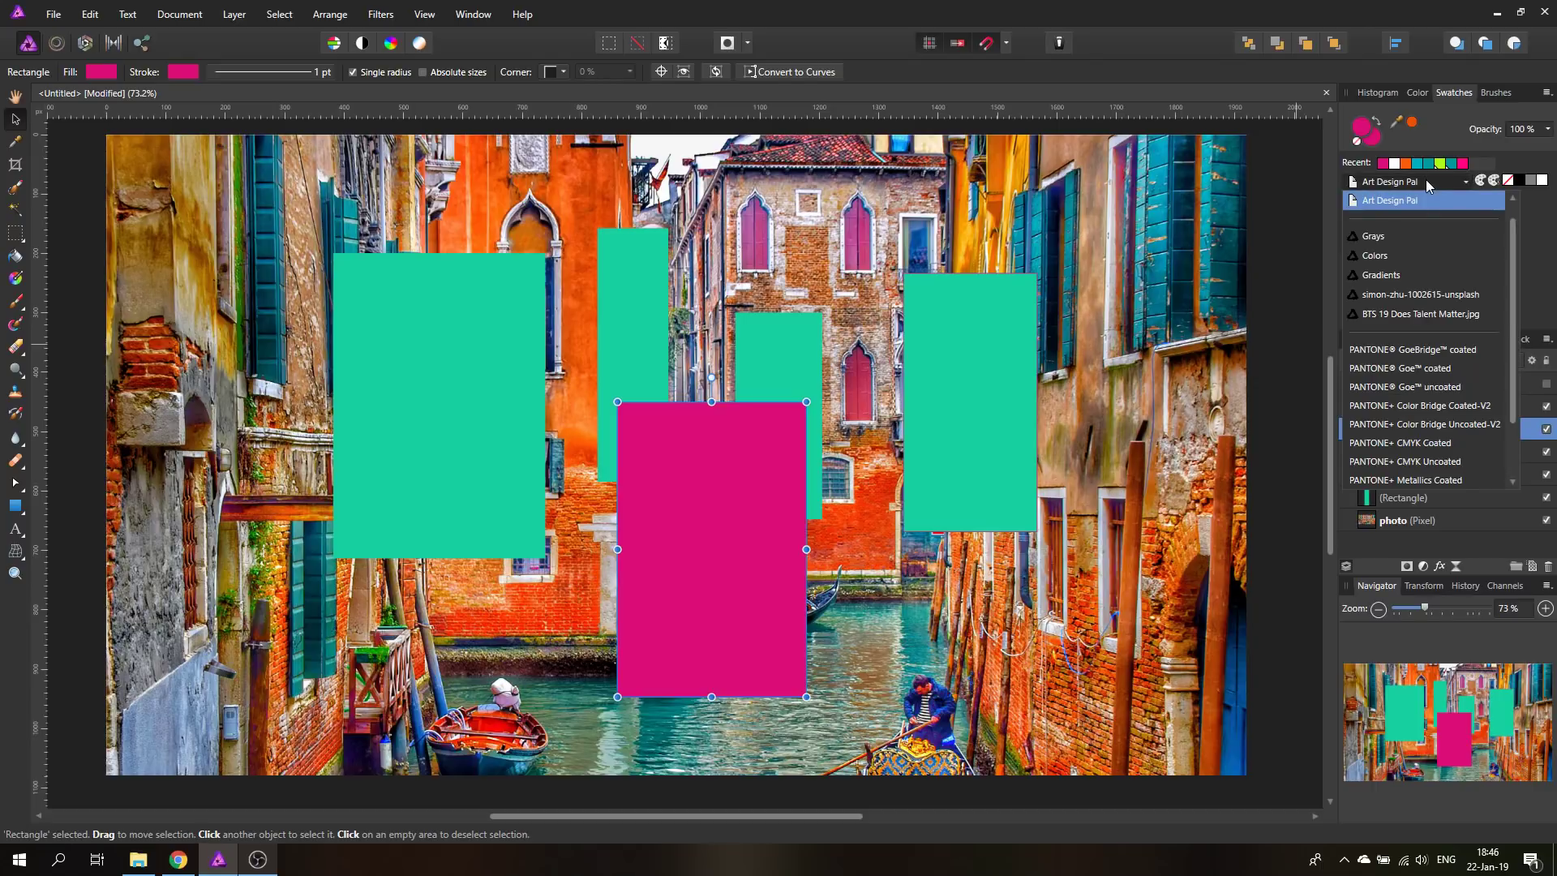
click(1419, 178)
click(1546, 93)
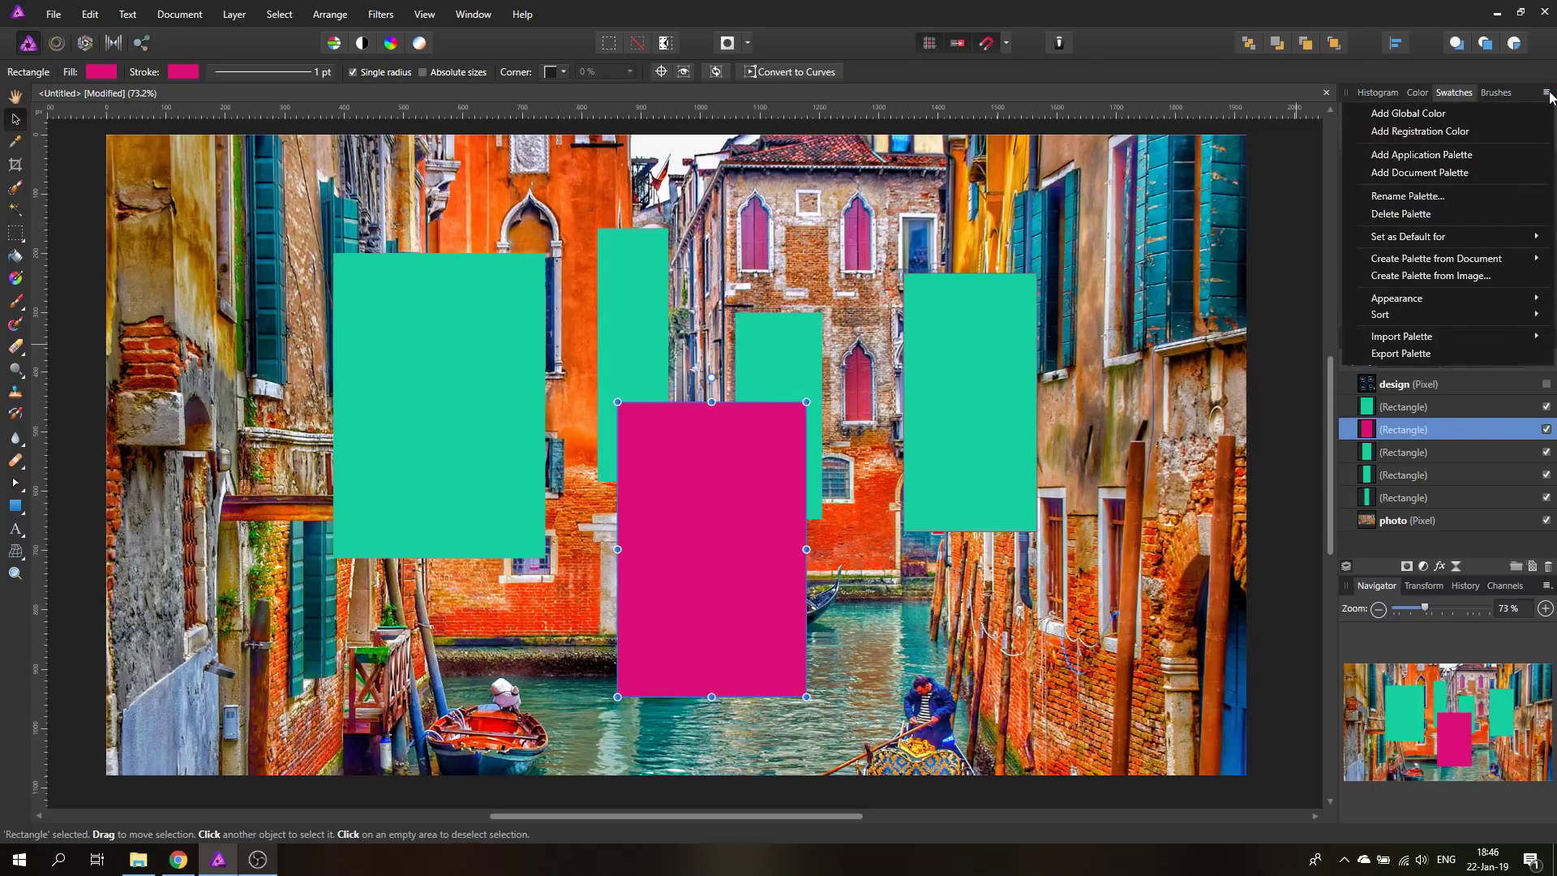
click(1405, 171)
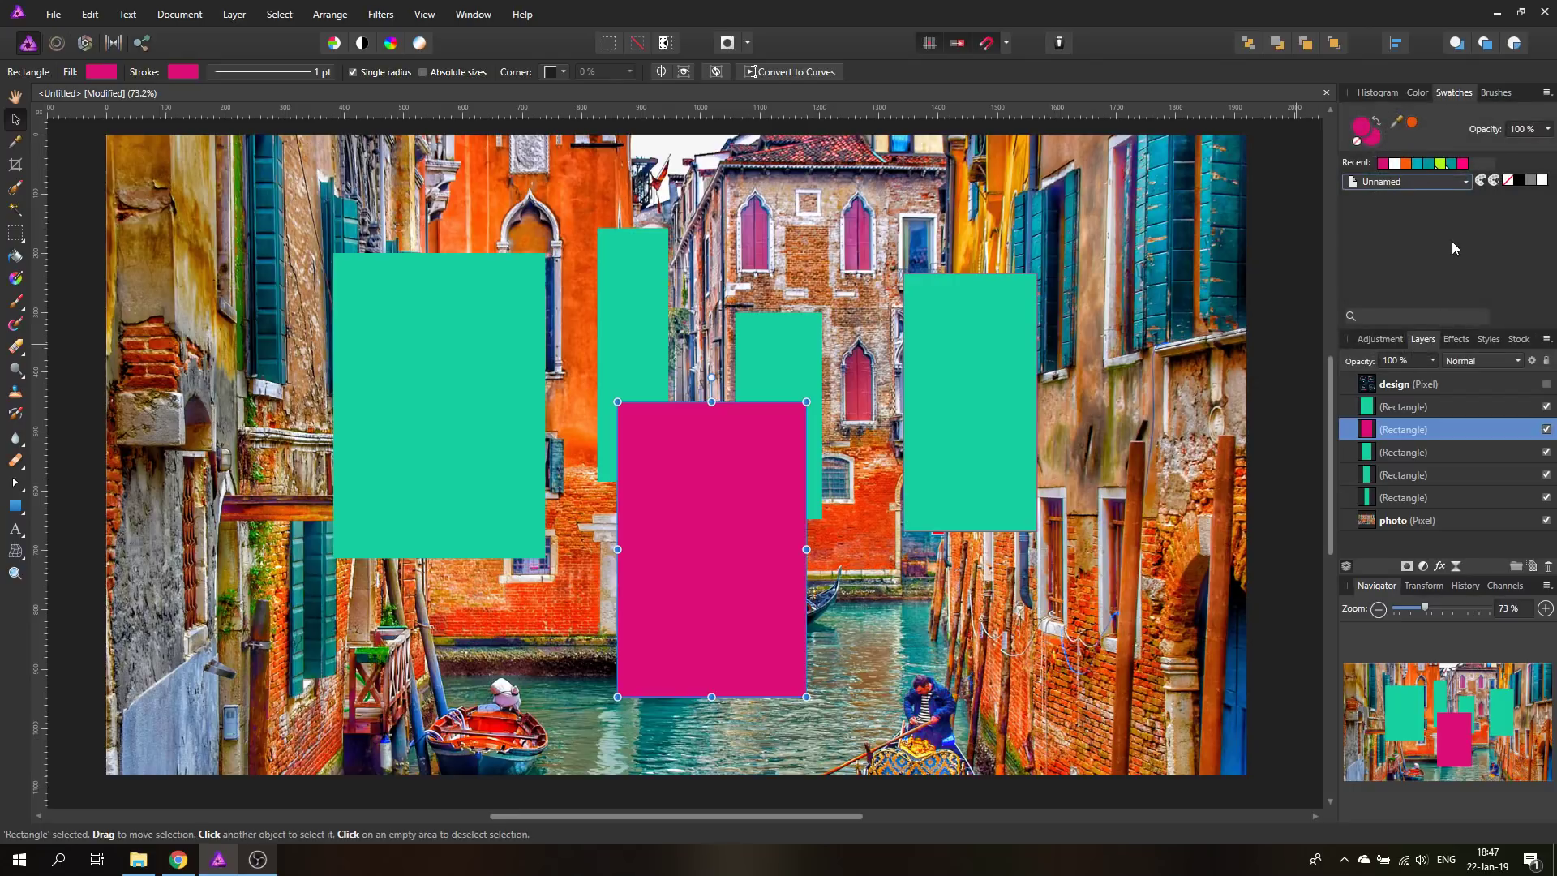
Step: Sample the average colour at the upper pink window with the Color Picker and add it to the new palette as two swatches
click(20, 143)
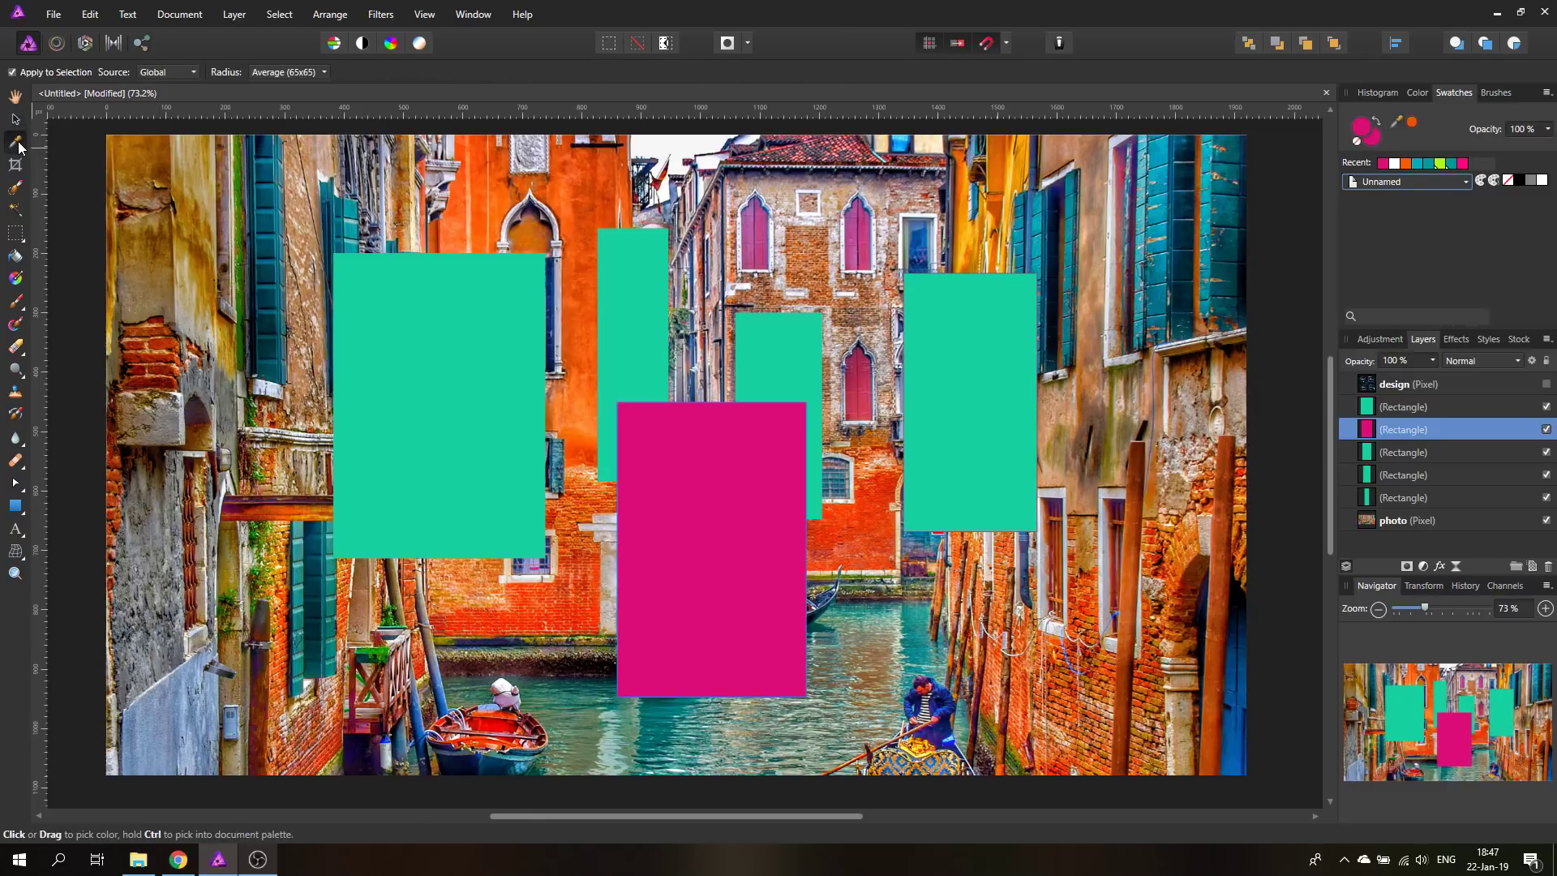
click(760, 227)
click(1412, 122)
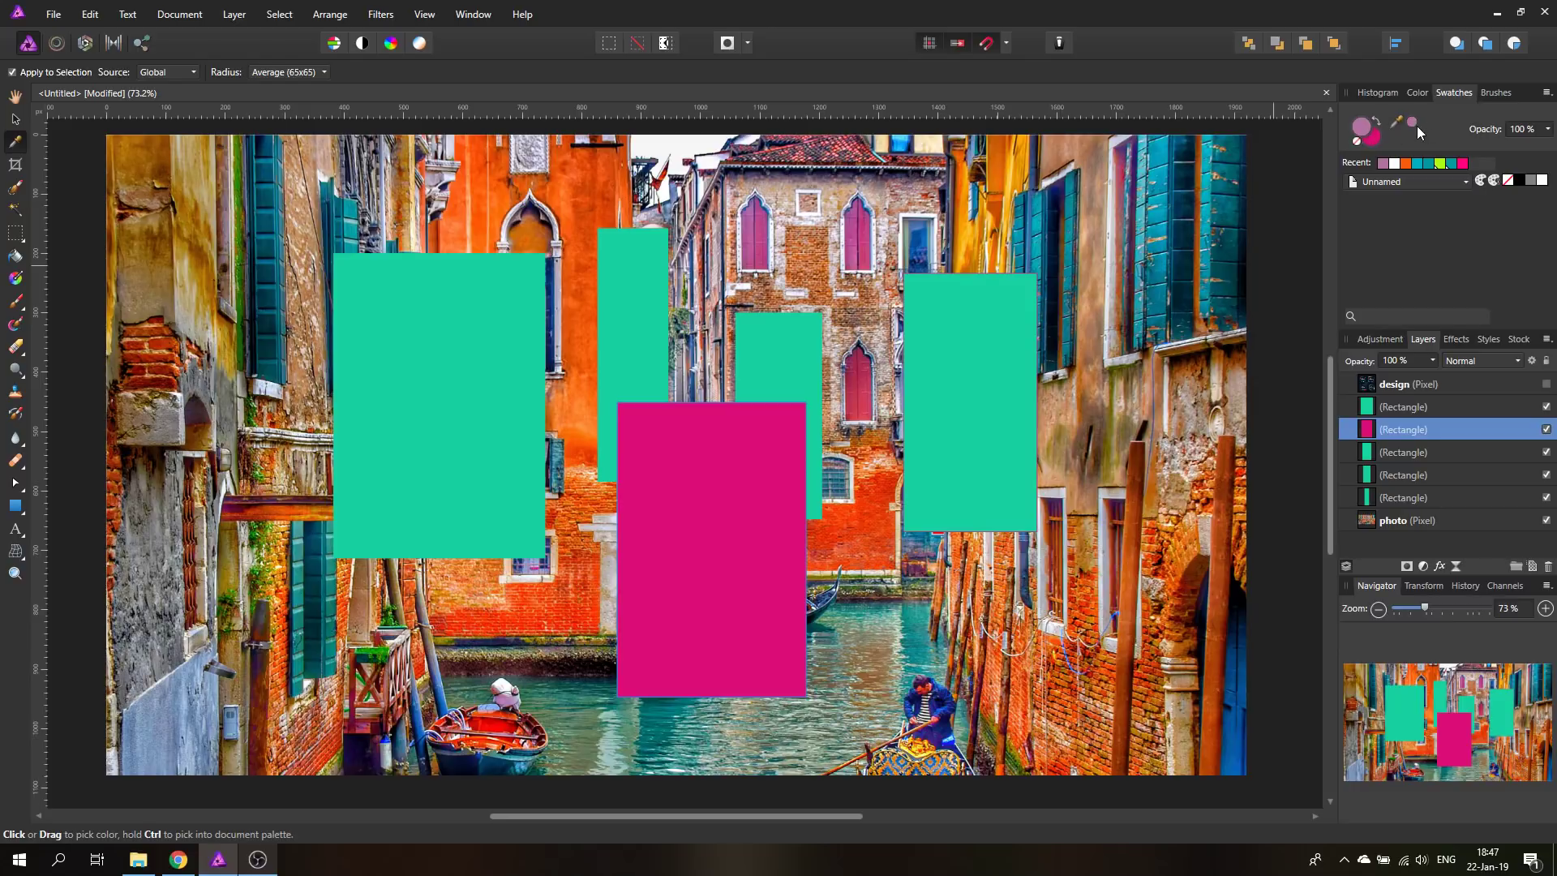
click(1480, 181)
click(1492, 187)
Step: Sample the blue-green shutter, the window on the right-hand building and the arched window's brown top, adding each colour to the palette
click(1036, 206)
click(1491, 185)
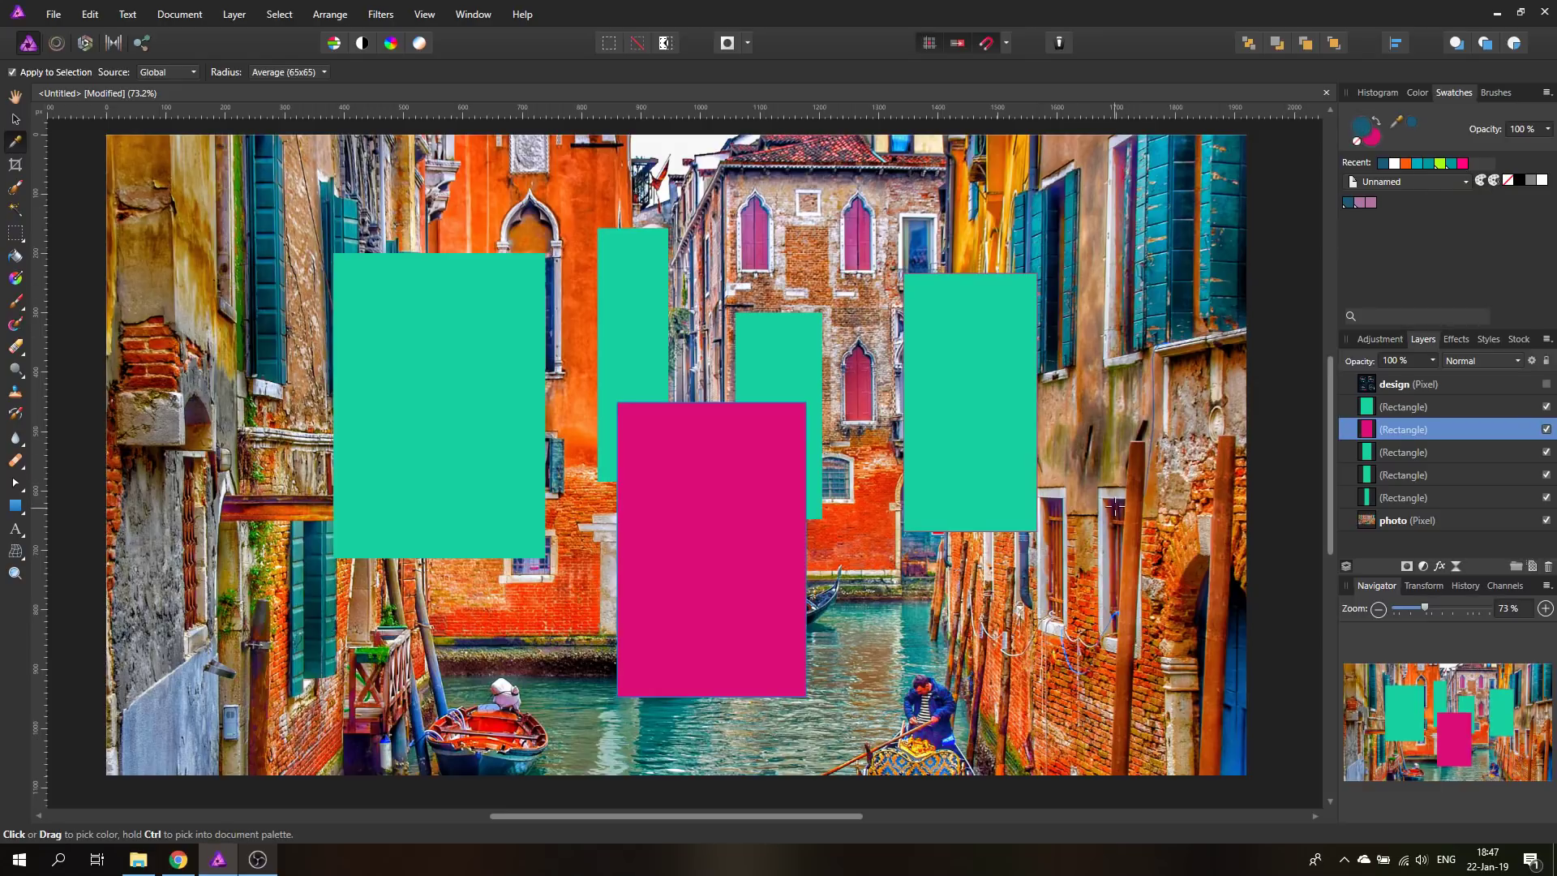
click(1116, 503)
click(1495, 184)
click(538, 238)
click(1495, 183)
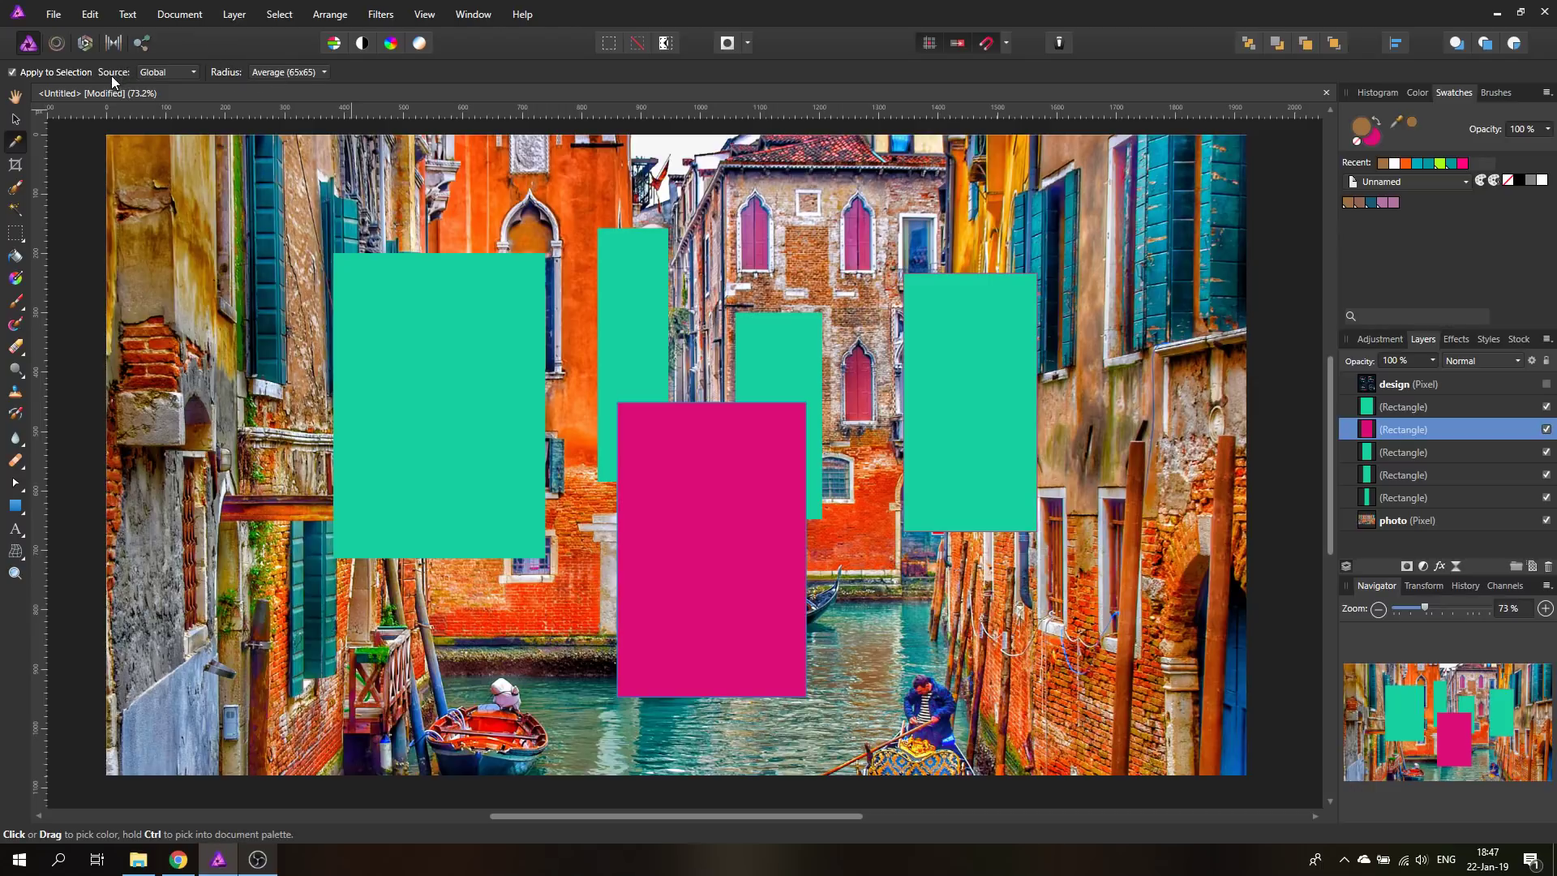
Step: Set the Color Picker radius to Point (1x1) and add samples of the orange wall, the gondolier's blue jacket and the red boat interior
click(271, 75)
click(275, 91)
click(559, 203)
click(1495, 182)
click(934, 701)
click(1496, 182)
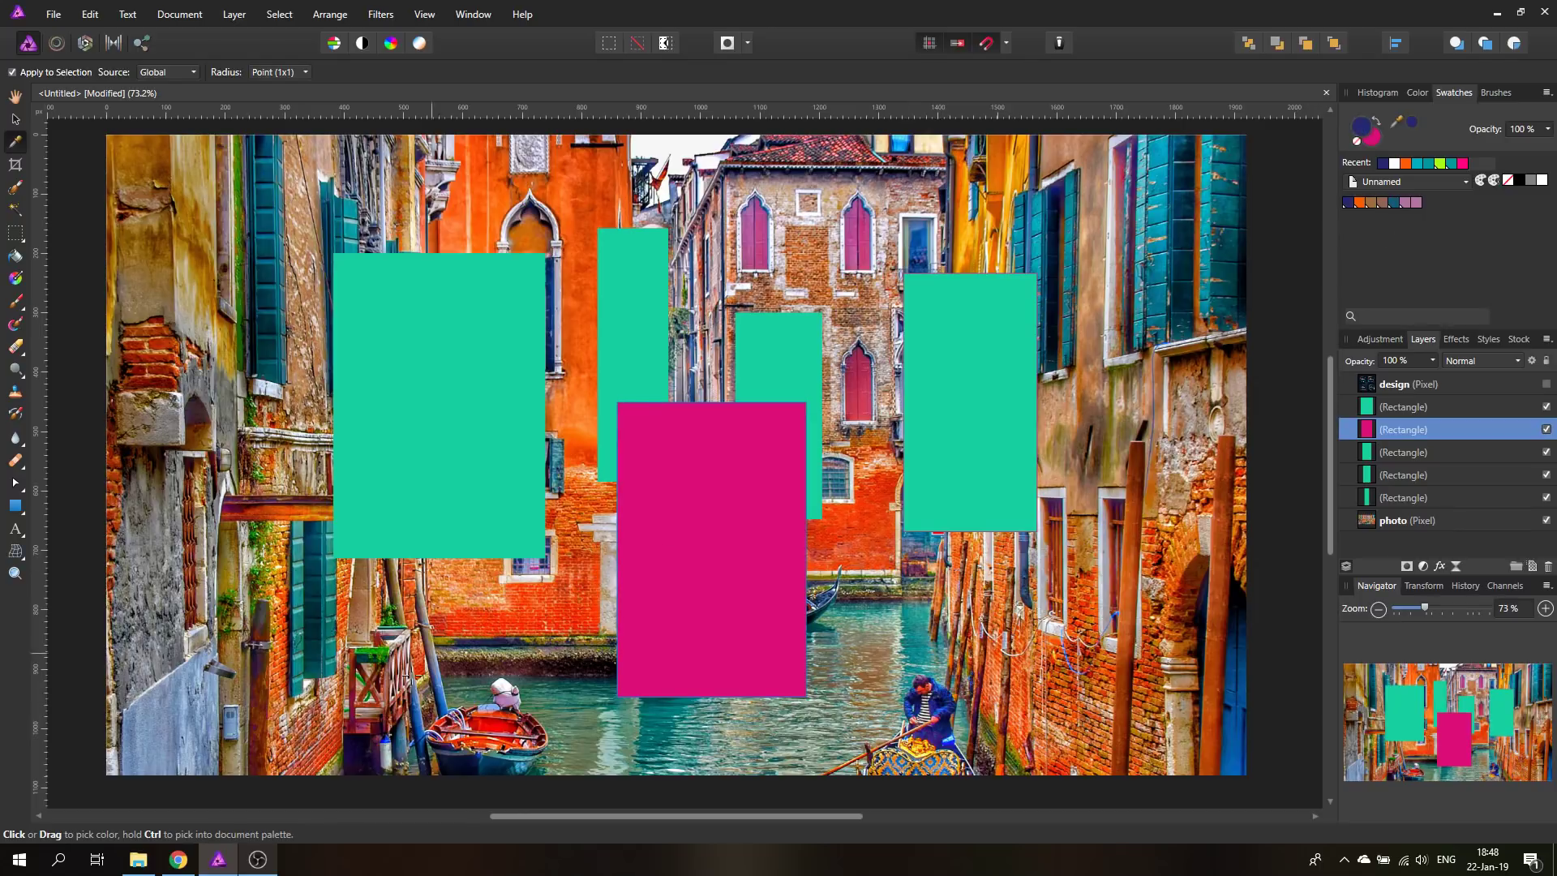
click(488, 725)
click(1497, 180)
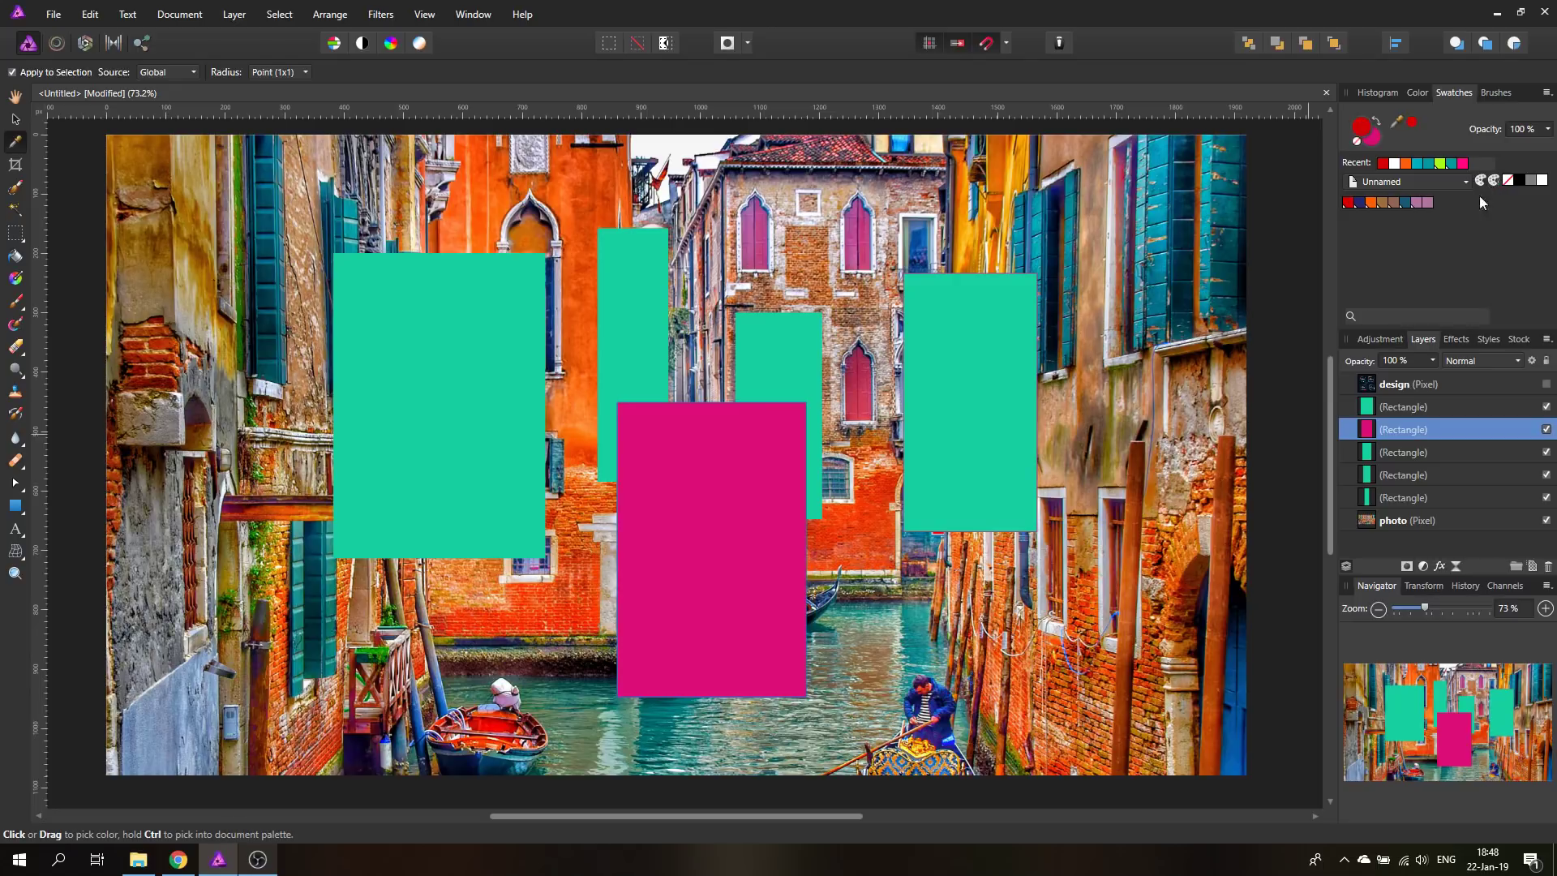